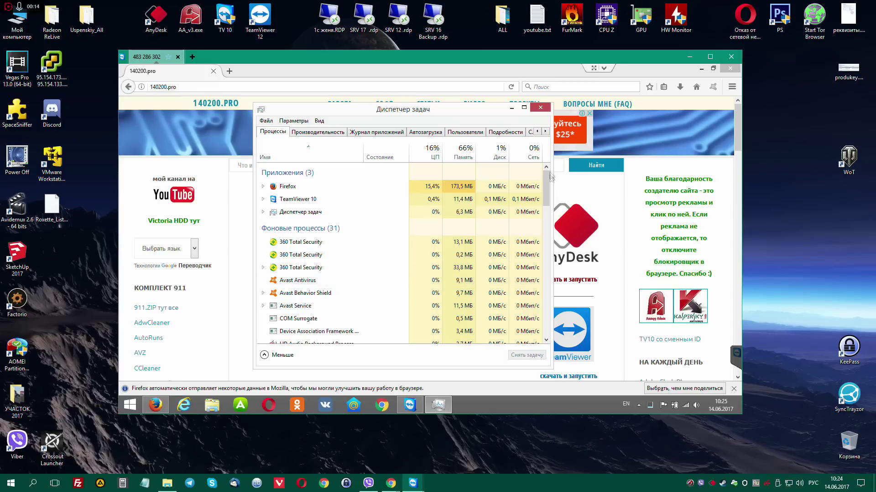
pyautogui.click(603, 67)
pyautogui.click(310, 73)
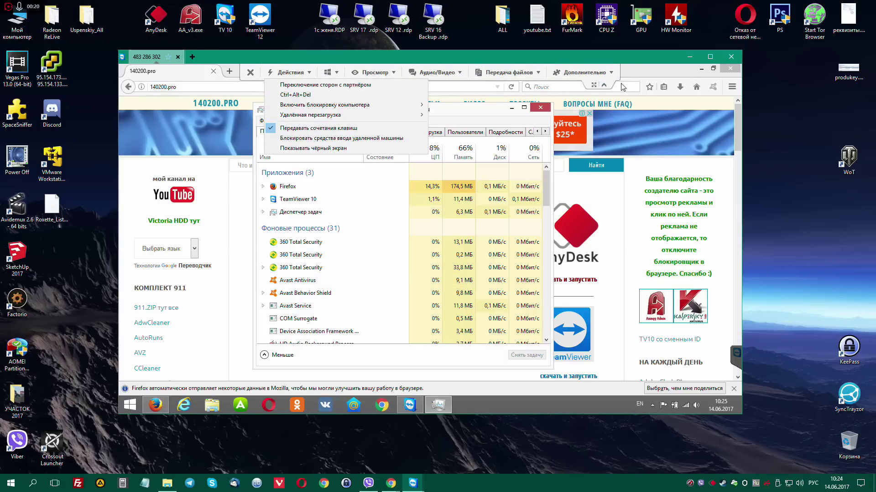
pyautogui.click(604, 85)
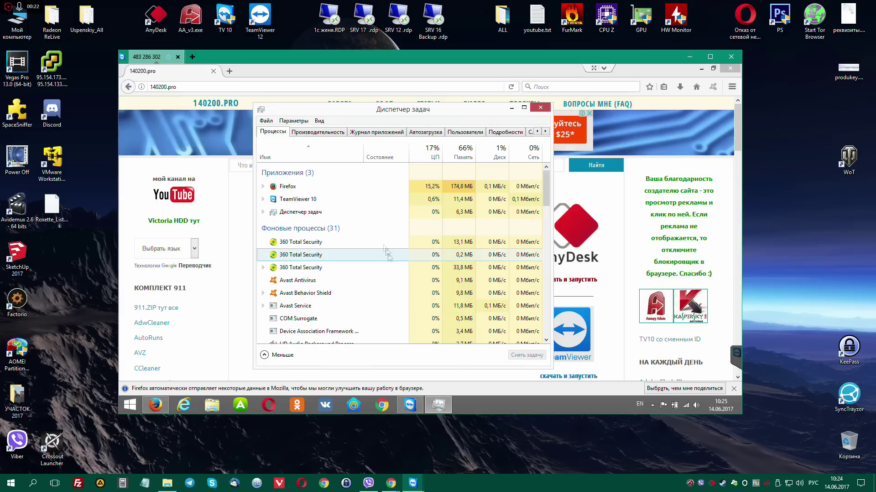
# - Examine the 360 Total Security and Avast background processes running on the remote computer
pyautogui.click(280, 243)
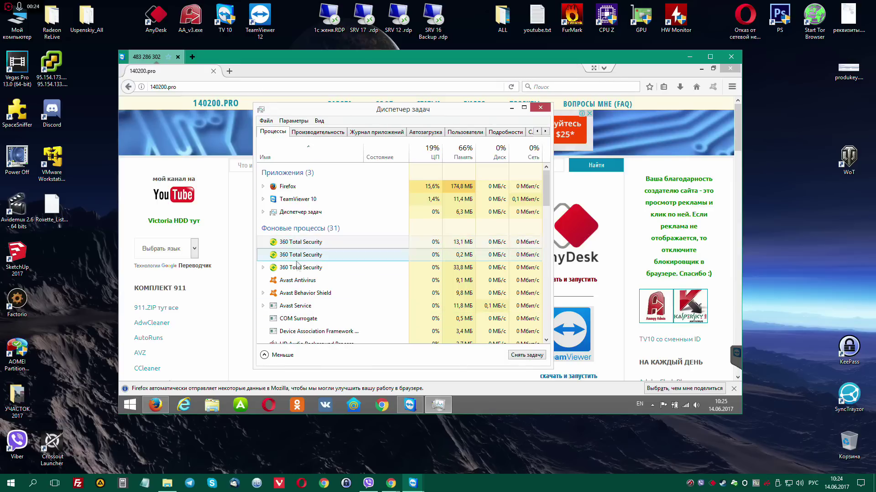
pyautogui.click(292, 268)
pyautogui.click(301, 281)
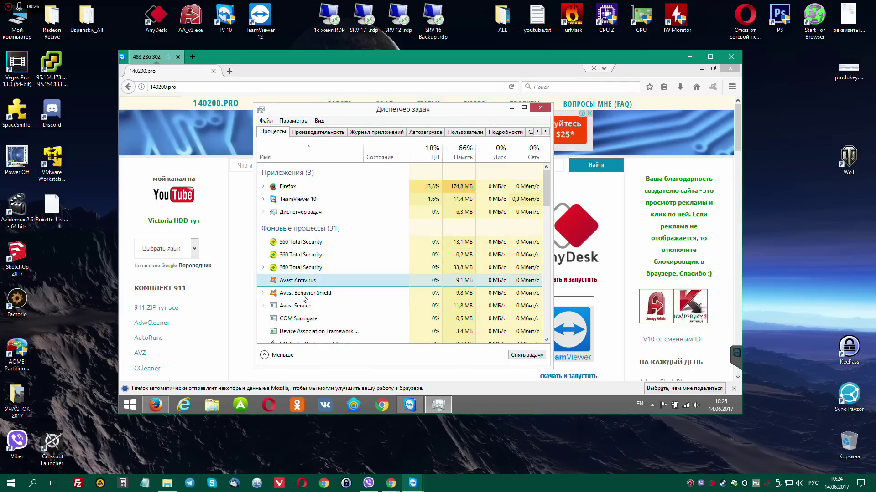
pyautogui.click(302, 294)
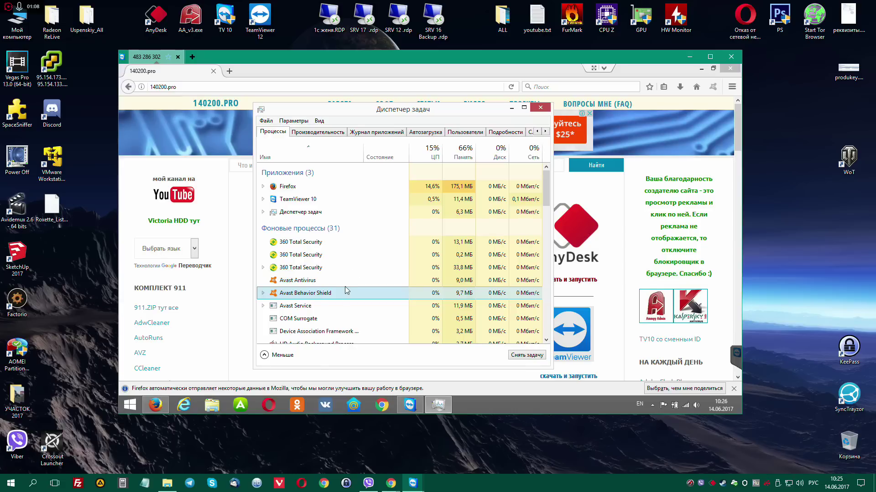
pyautogui.click(131, 404)
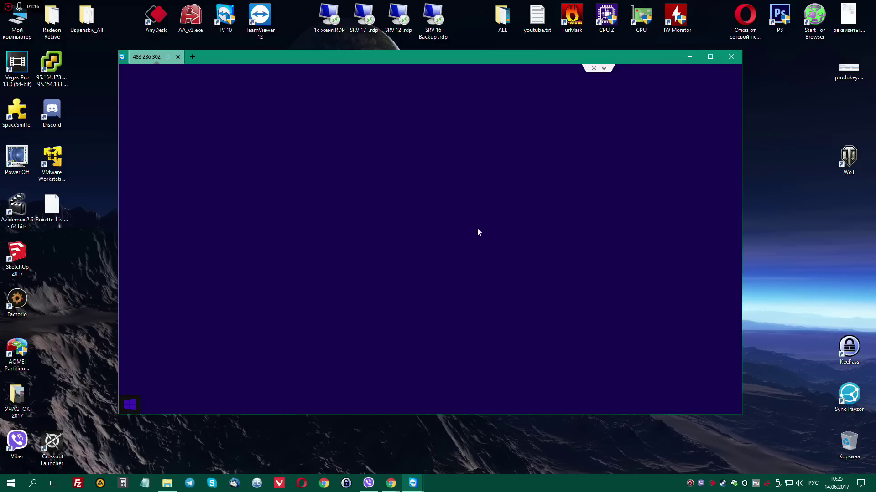
pyautogui.click(100, 484)
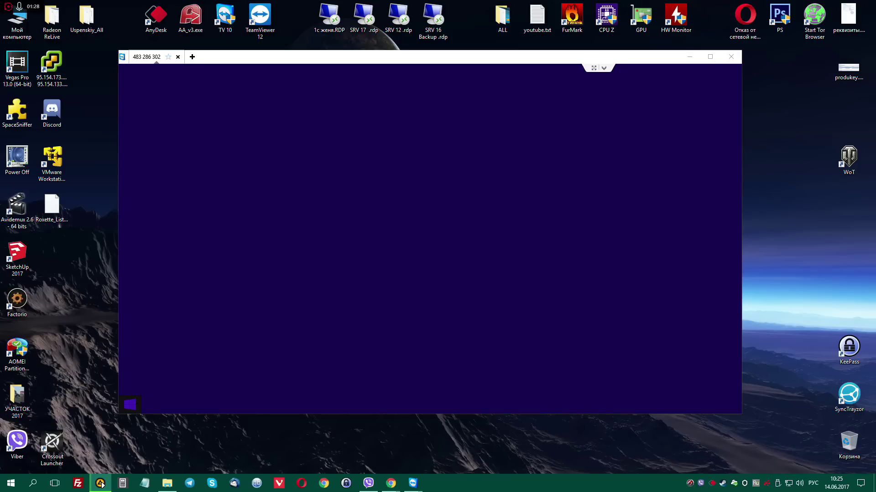
# - Send the Ctrl+Alt+Del command to the unresponsive remote computer and collapse the session controls
pyautogui.click(603, 68)
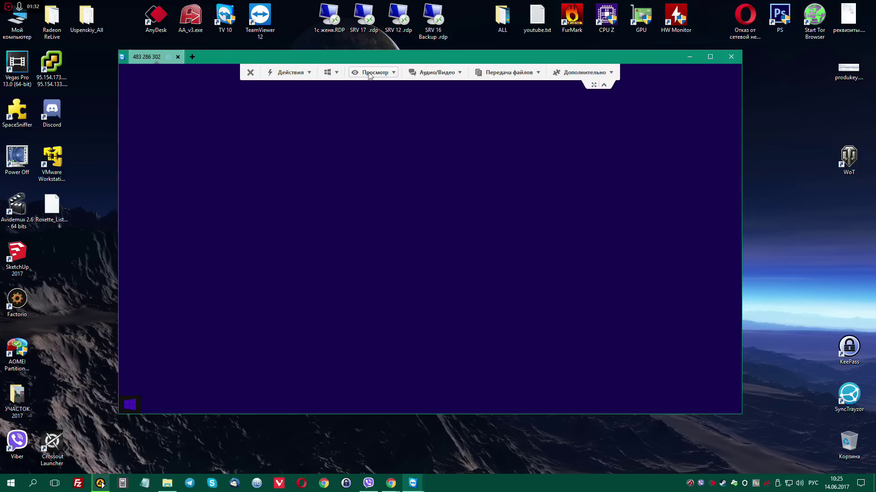
pyautogui.click(336, 73)
pyautogui.click(309, 73)
pyautogui.click(308, 73)
pyautogui.click(309, 74)
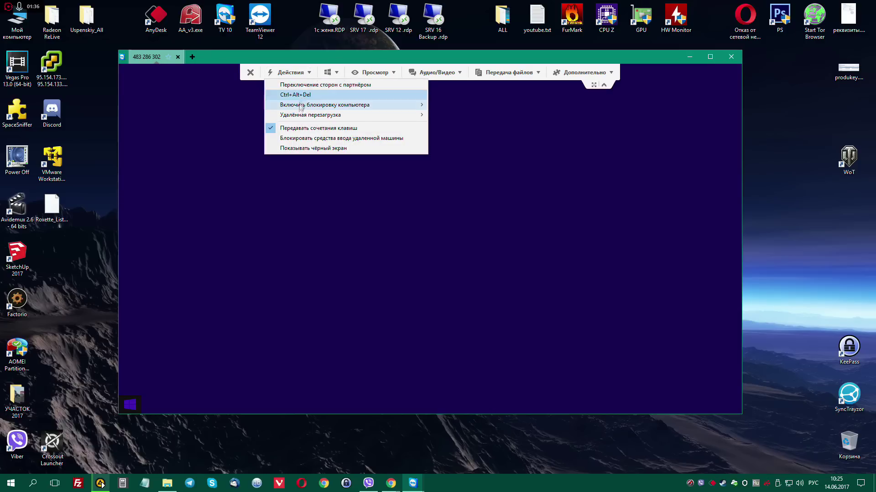
pyautogui.click(301, 96)
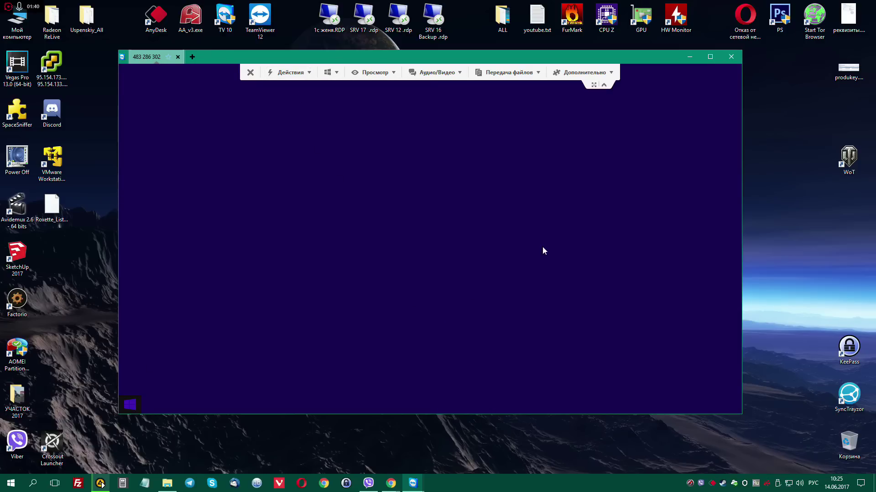
pyautogui.click(604, 85)
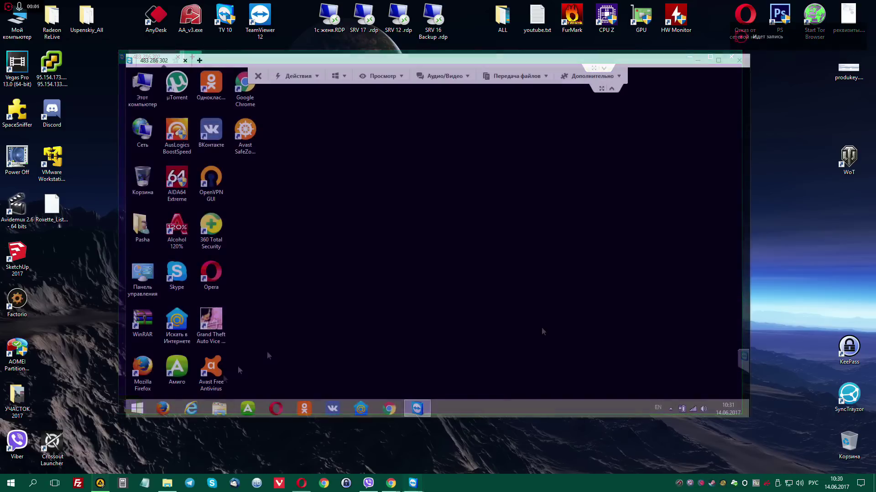
# - Open the Control Panel on the remote computer
pyautogui.click(140, 410)
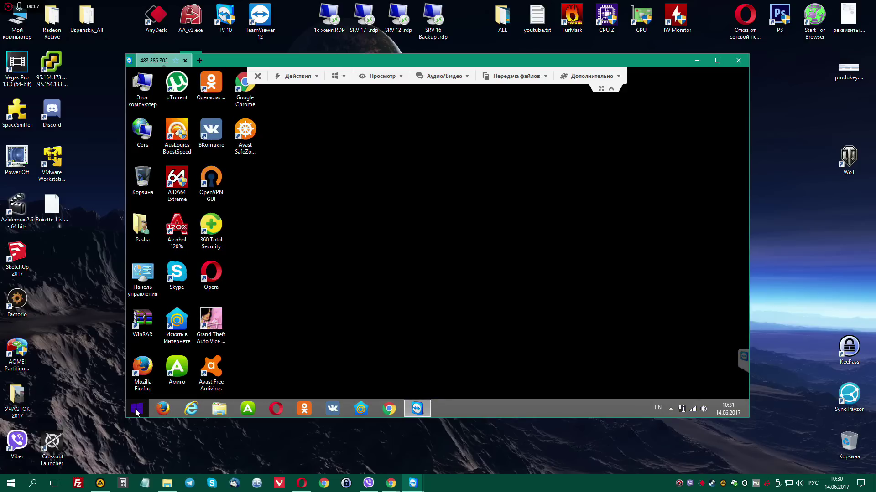
pyautogui.click(138, 411)
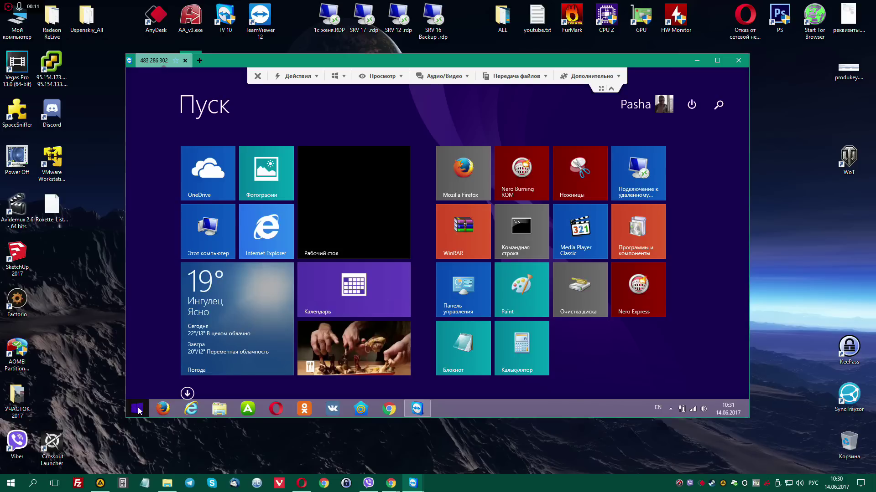
pyautogui.rightClick(137, 407)
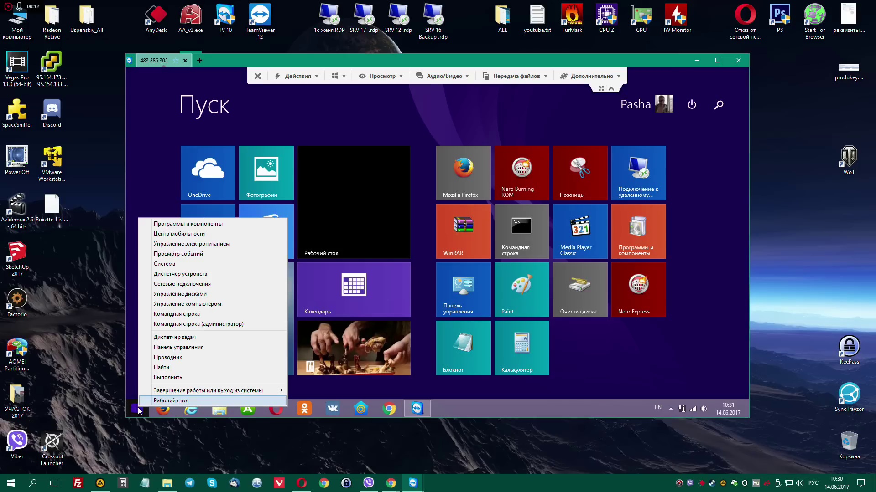
pyautogui.click(191, 349)
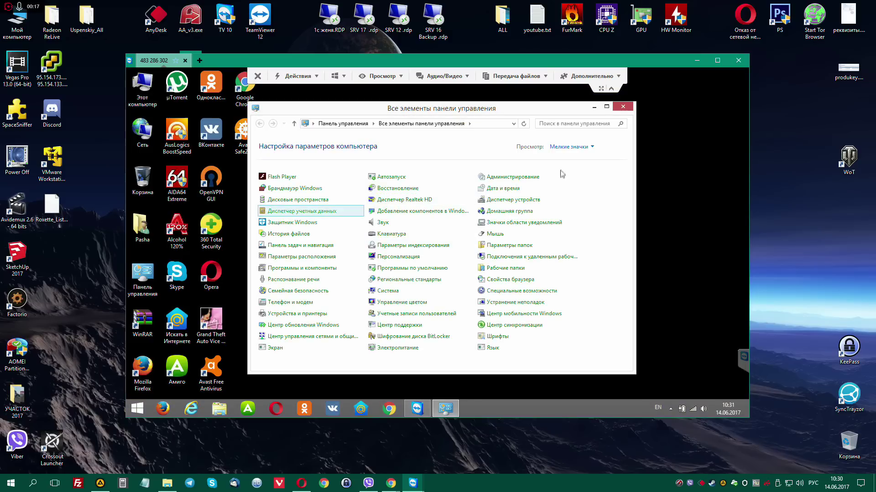
# - Switch the Control Panel to category view and open the list of programs for removal
pyautogui.click(569, 147)
pyautogui.click(568, 157)
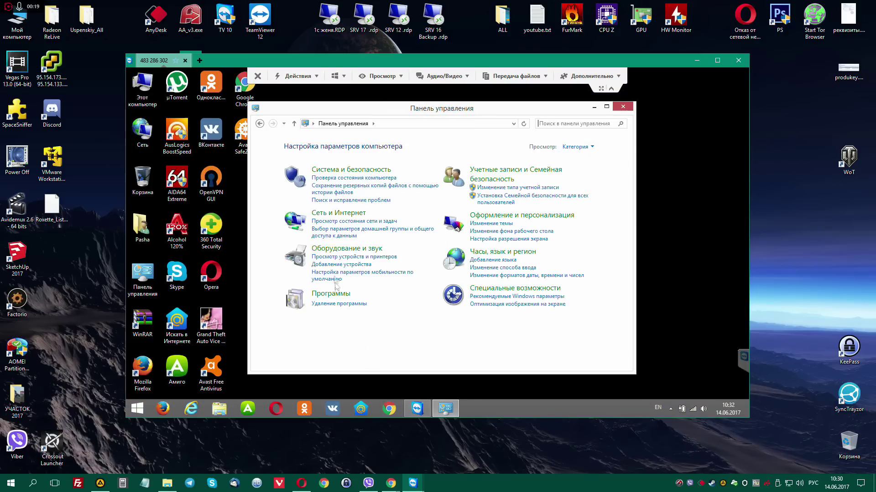
pyautogui.click(338, 304)
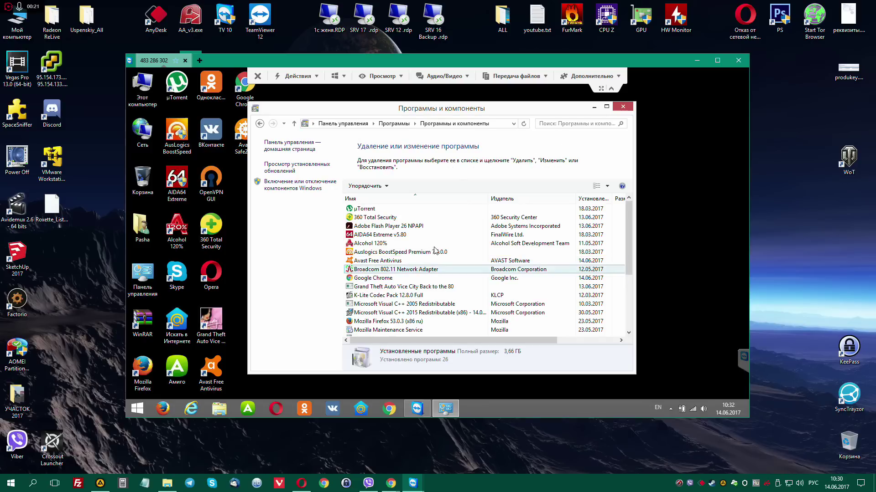
# - Start uninstalling 360 Total Security, continue past its retention offer and confirm the complete removal
pyautogui.click(390, 218)
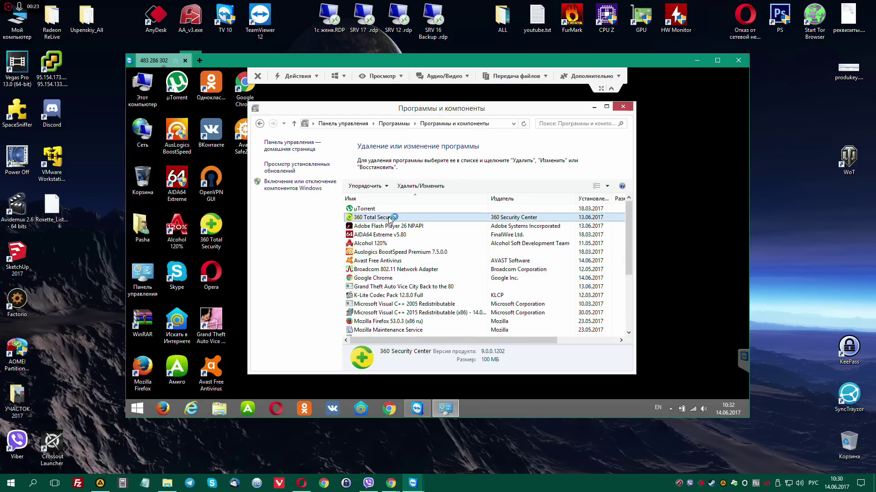
pyautogui.doubleClick(599, 219)
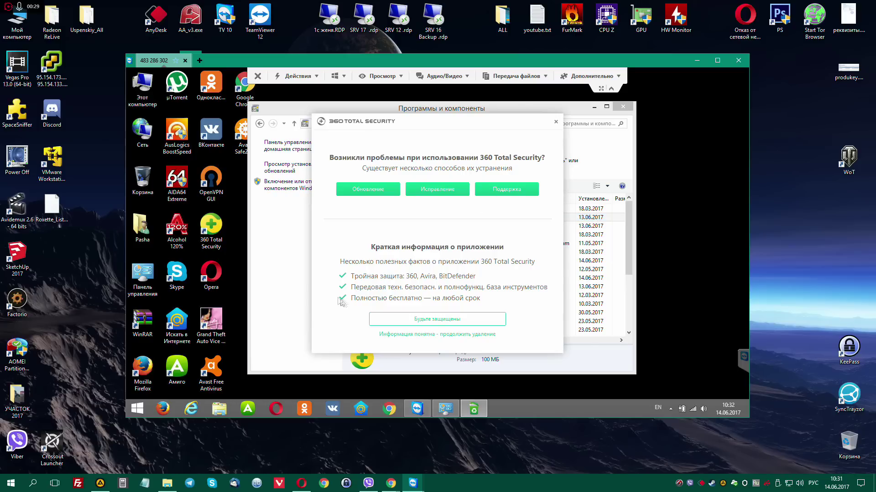
pyautogui.click(428, 335)
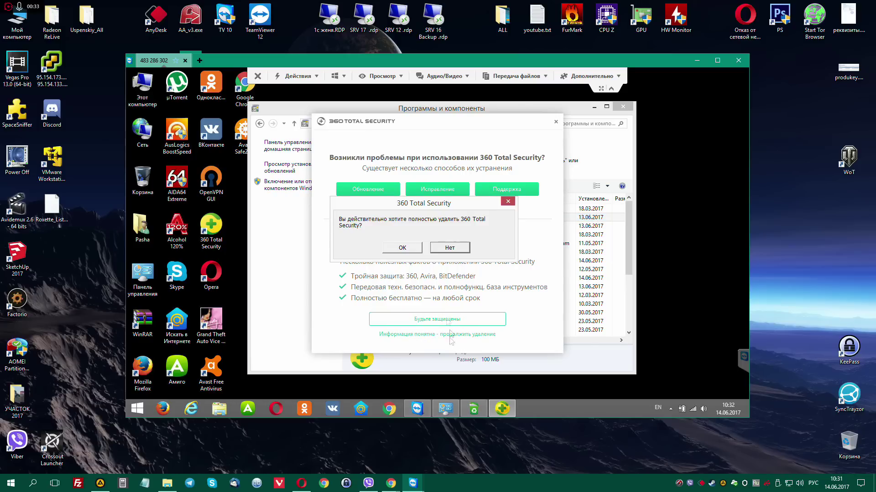
pyautogui.click(402, 248)
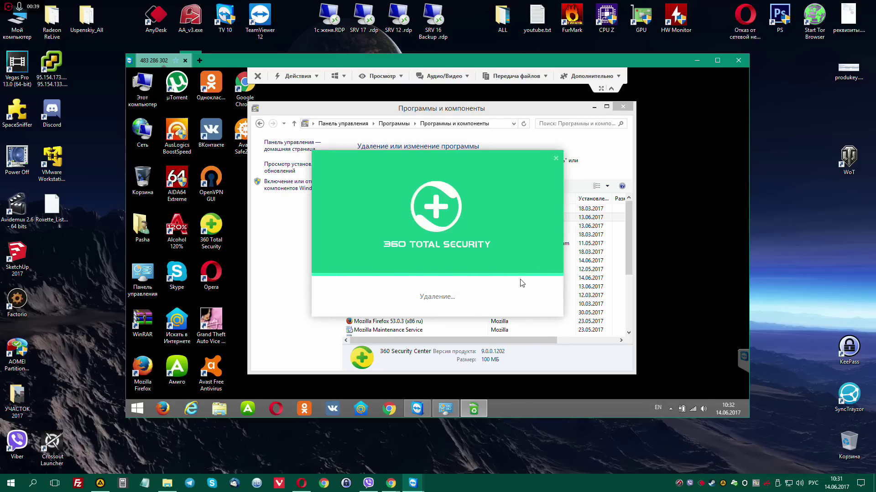
# - Review the remote computer's system properties, including processor, memory, system type and Windows activation, and close them
pyautogui.rightClick(138, 87)
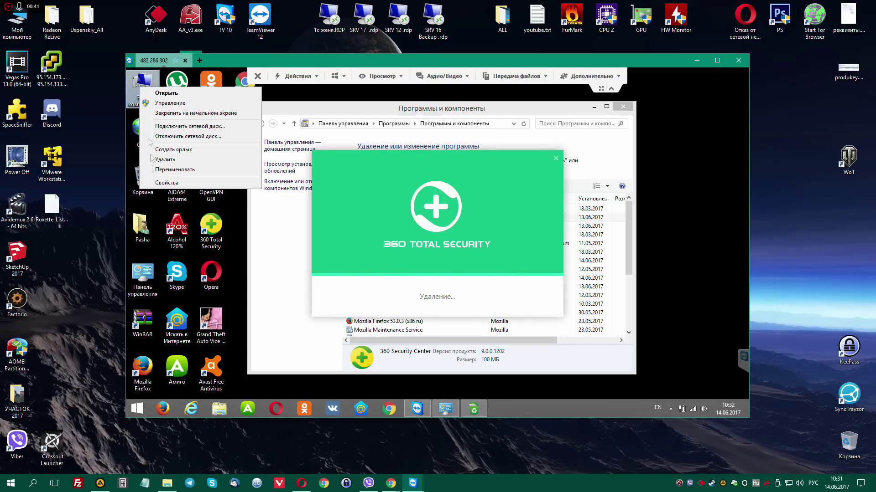
pyautogui.click(161, 183)
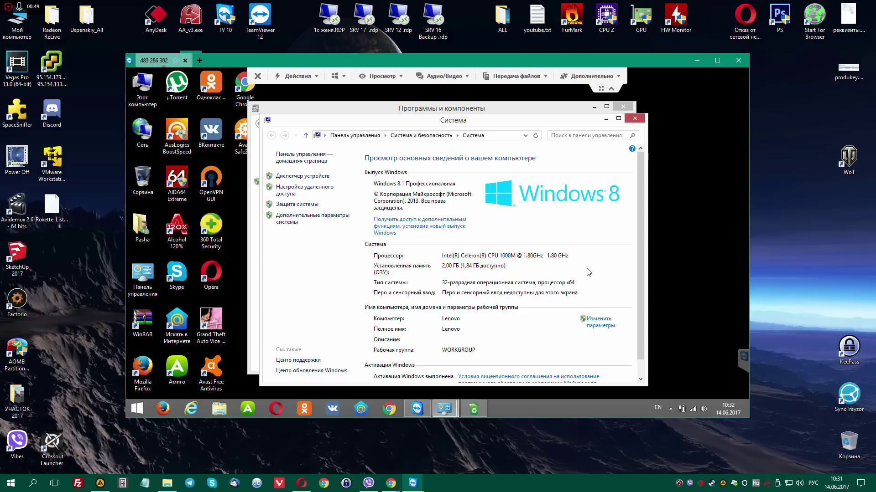
pyautogui.scroll(-1, 589, 273)
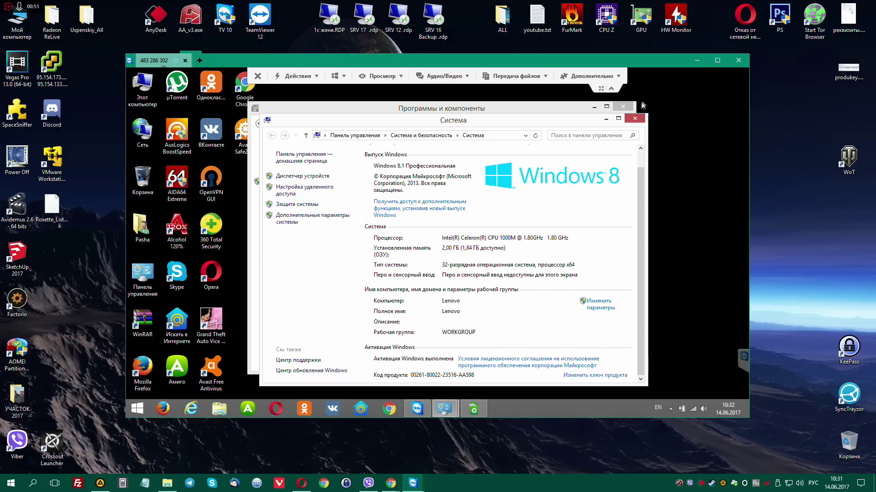
pyautogui.click(642, 120)
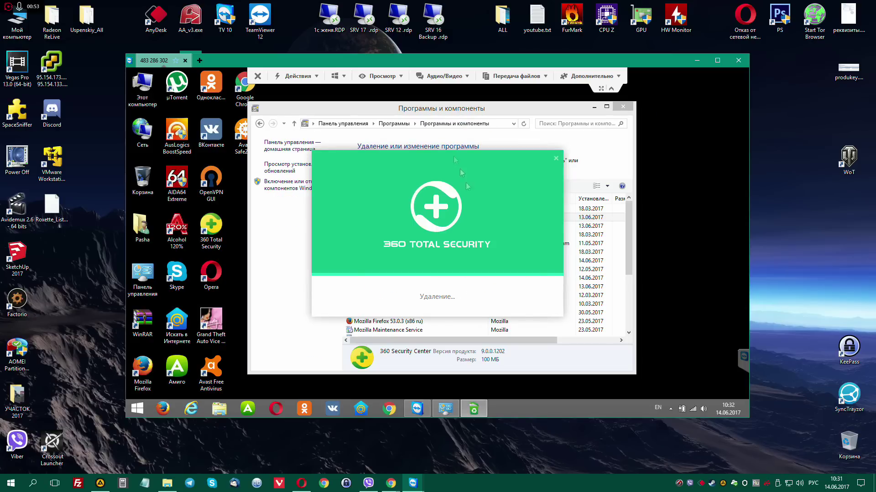
# - Finish the 360 Total Security removal with the option to delete quarantined files enabled
pyautogui.moveTo(461, 110); pyautogui.dragTo(486, 108)
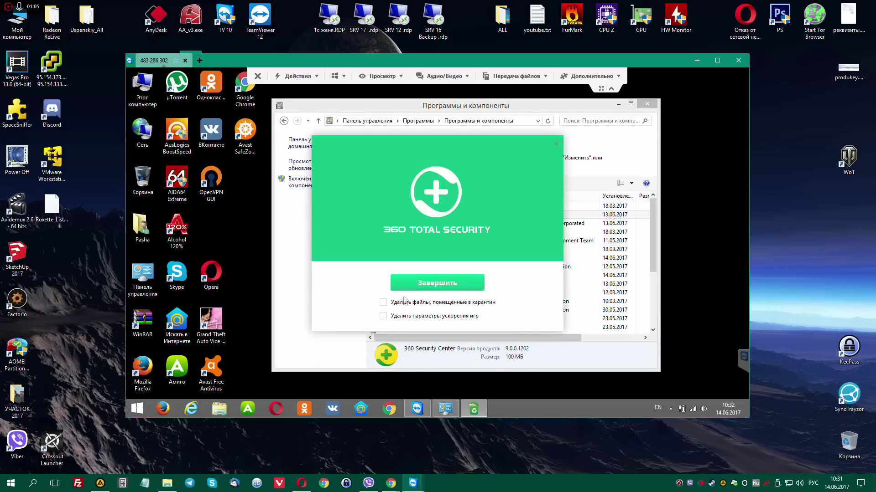
pyautogui.click(384, 302)
pyautogui.click(432, 285)
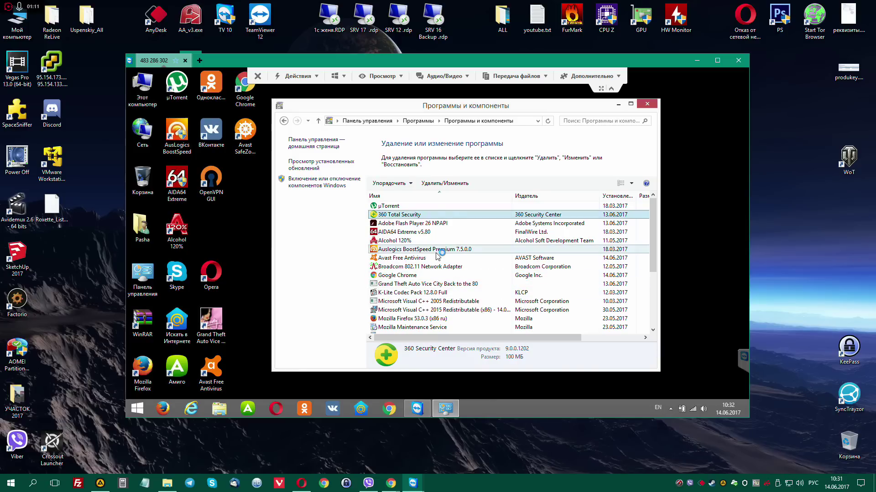
# - Open the file location of the Alcohol 120% desktop shortcut from its properties
pyautogui.rightClick(185, 232)
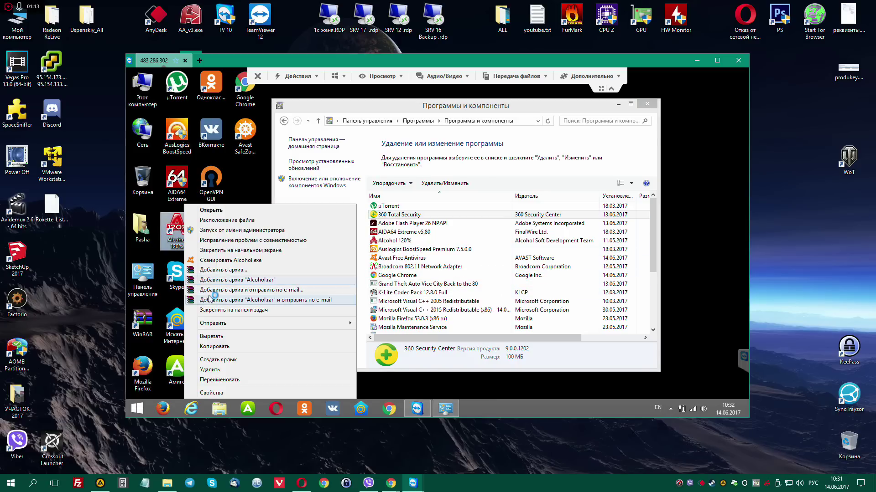
pyautogui.click(212, 393)
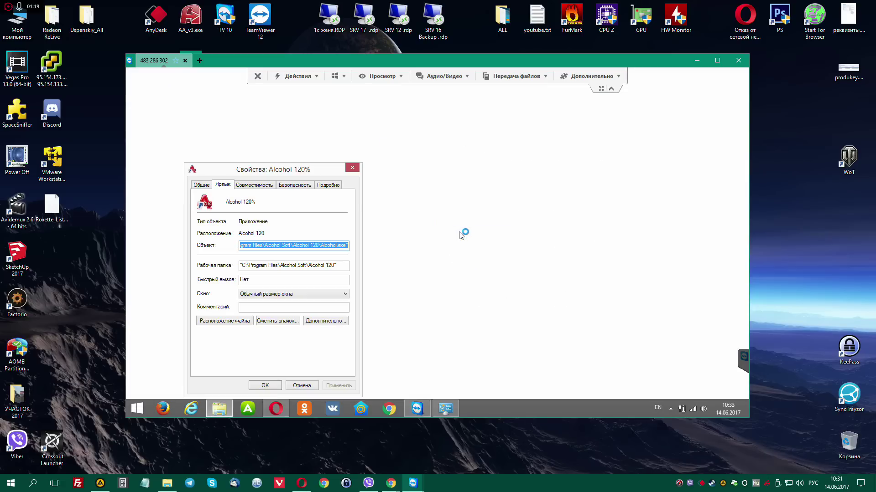
pyautogui.click(611, 88)
pyautogui.moveTo(274, 172); pyautogui.dragTo(384, 141)
pyautogui.click(348, 286)
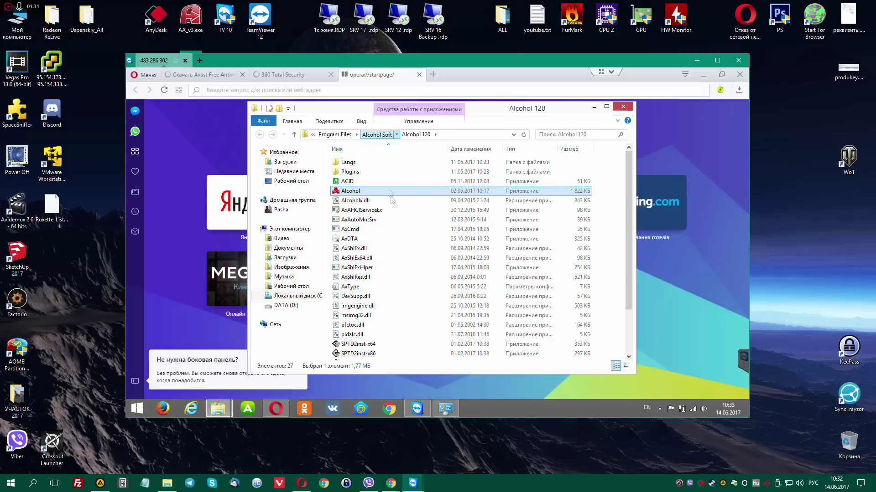
# - Go up from the Alcohol 120 folder to Program Files and minimize the folder window
pyautogui.click(378, 135)
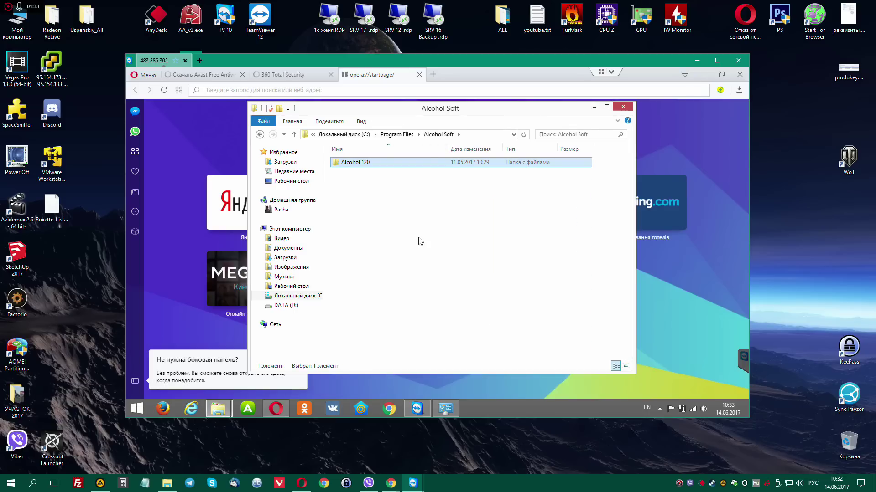
pyautogui.click(396, 134)
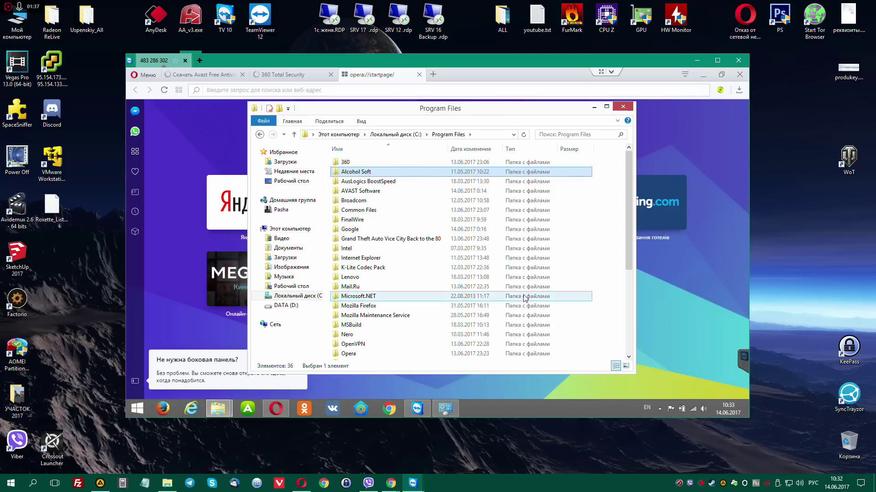
pyautogui.click(593, 107)
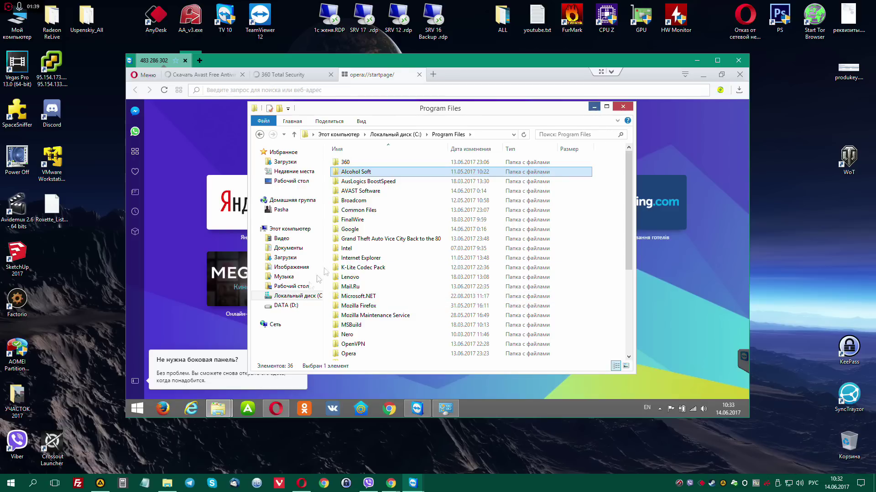
# - Dismiss Opera's sidebar tip and cancel saving the Avast Free Antivirus installer after looking through the Downloads folder
pyautogui.click(300, 359)
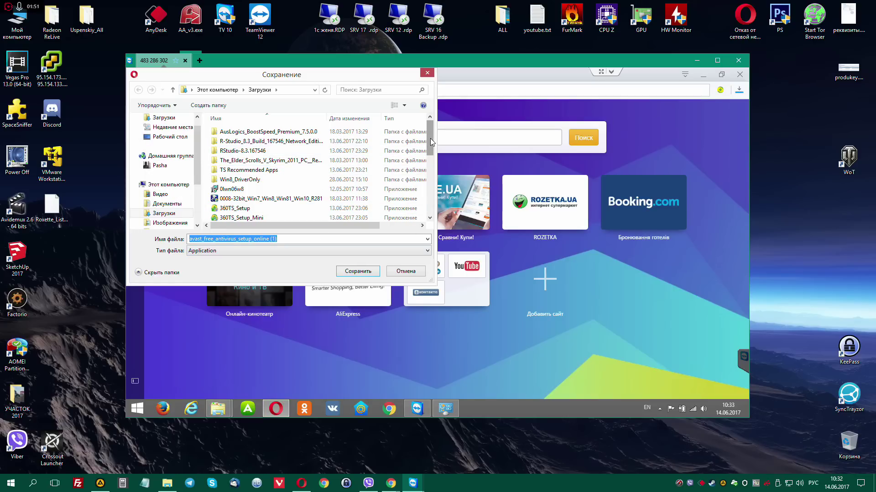
pyautogui.moveTo(430, 138); pyautogui.dragTo(433, 212)
pyautogui.click(405, 271)
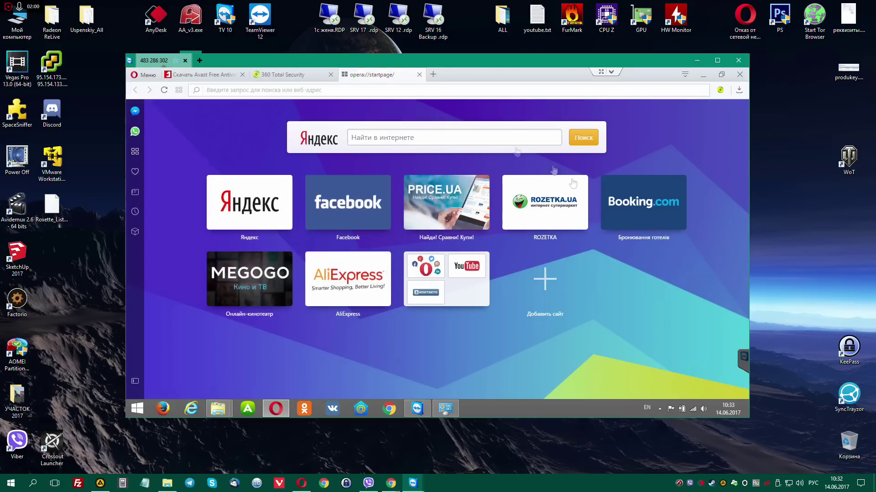
# - Close the start page, 360 Total Security and Avast download tabs in Opera, and search the web for "фвц сдуфтук"
pyautogui.click(419, 75)
pyautogui.middleClick(301, 79)
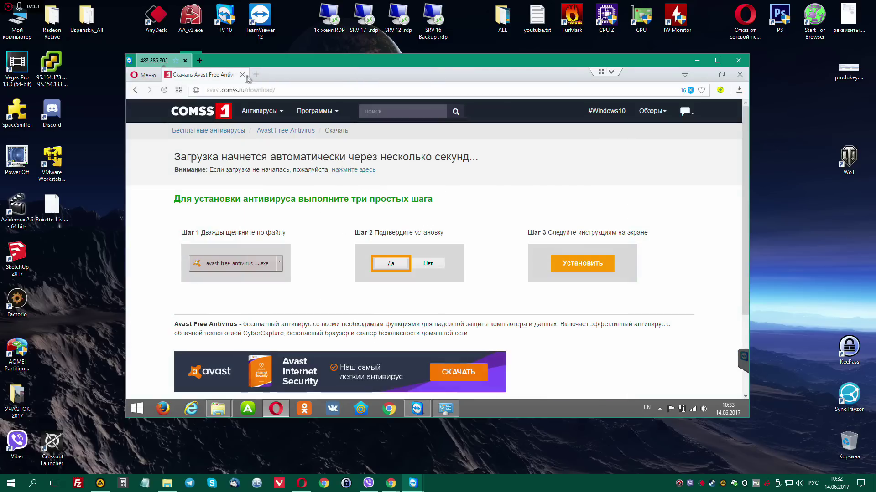
pyautogui.middleClick(233, 79)
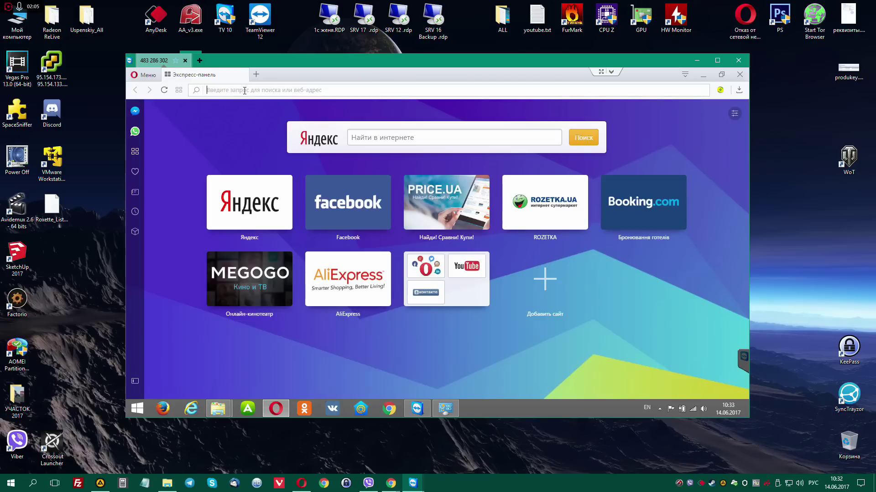
pyautogui.write('фвц сдуфтук')
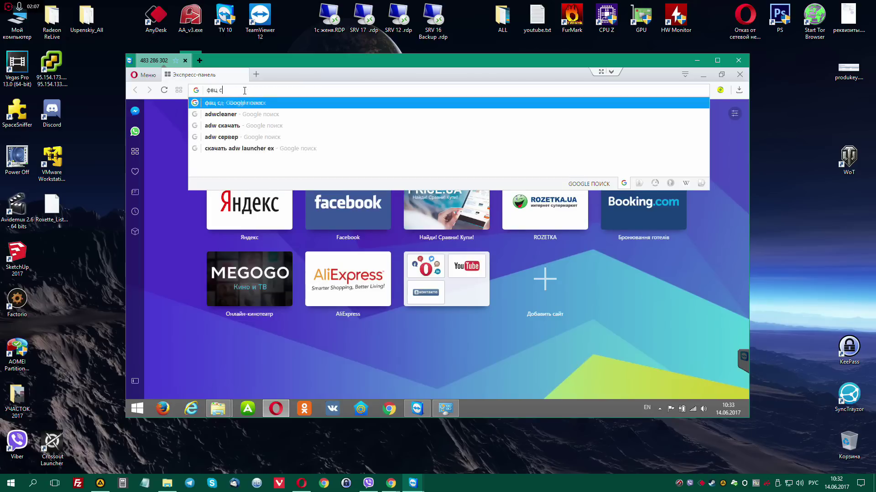
pyautogui.press('Return')
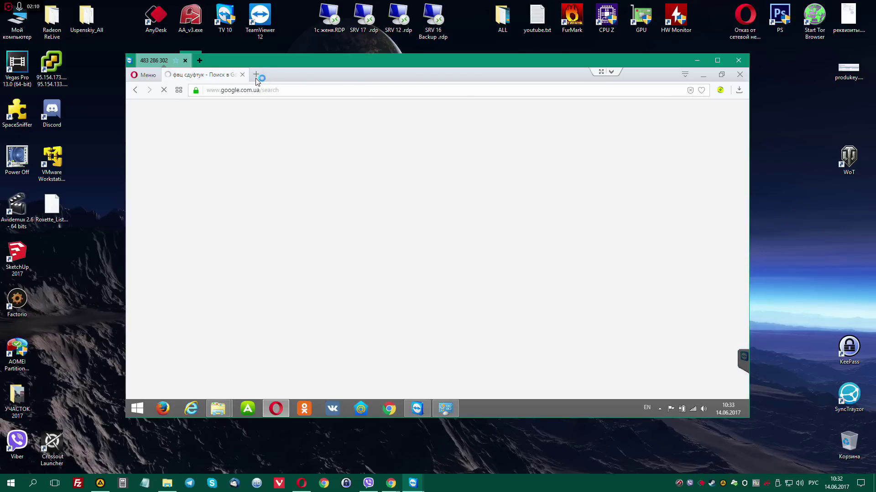
# - Search the web for "ссдуфтук" in a new Opera tab
pyautogui.click(256, 77)
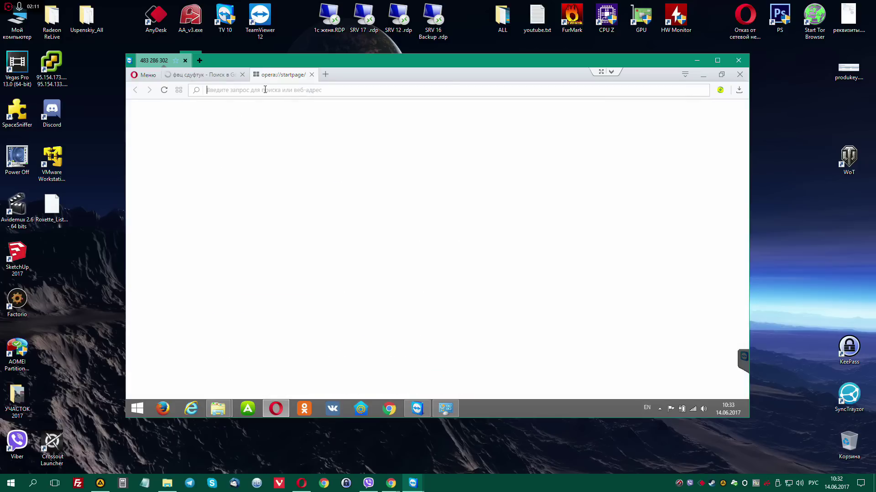
pyautogui.write('ссдуфтук')
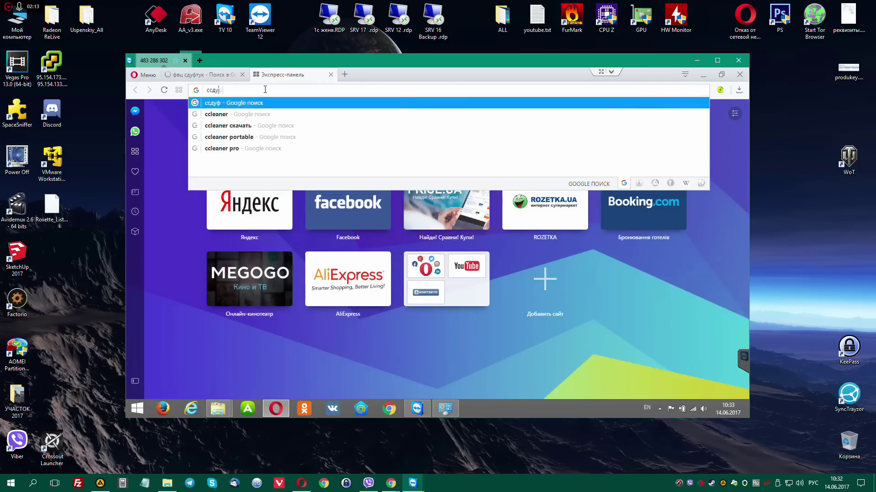
pyautogui.press('Return')
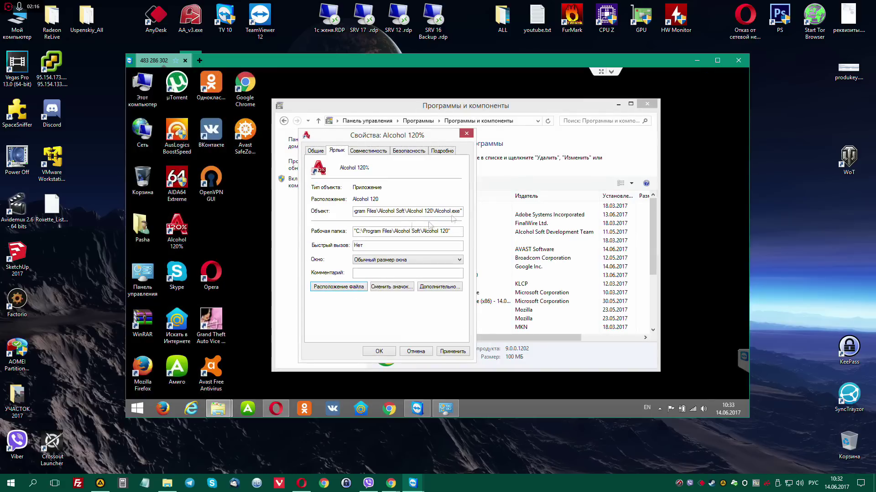
# - Close the Alcohol 120% properties, enlarge the Programs and Features window and review the list of installed programs
pyautogui.click(467, 133)
pyautogui.moveTo(480, 109); pyautogui.dragTo(516, 108)
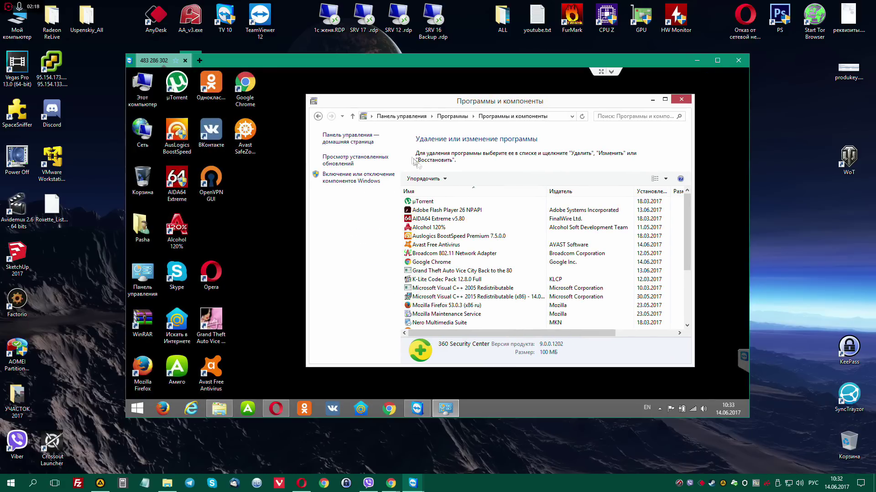
pyautogui.click(454, 237)
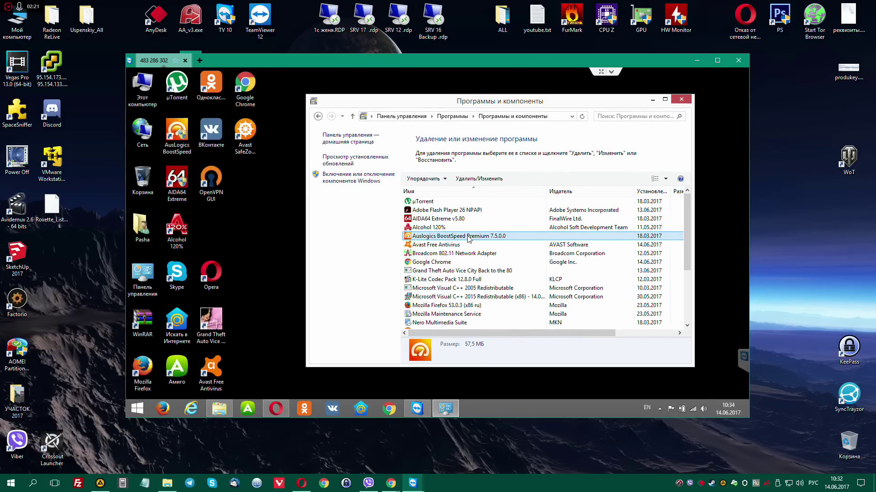
pyautogui.moveTo(487, 107); pyautogui.dragTo(470, 94)
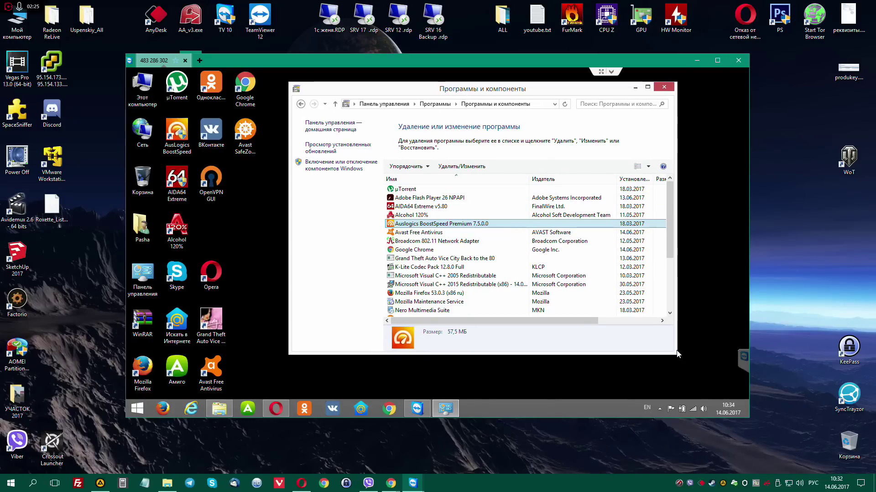
pyautogui.moveTo(676, 353); pyautogui.dragTo(706, 396)
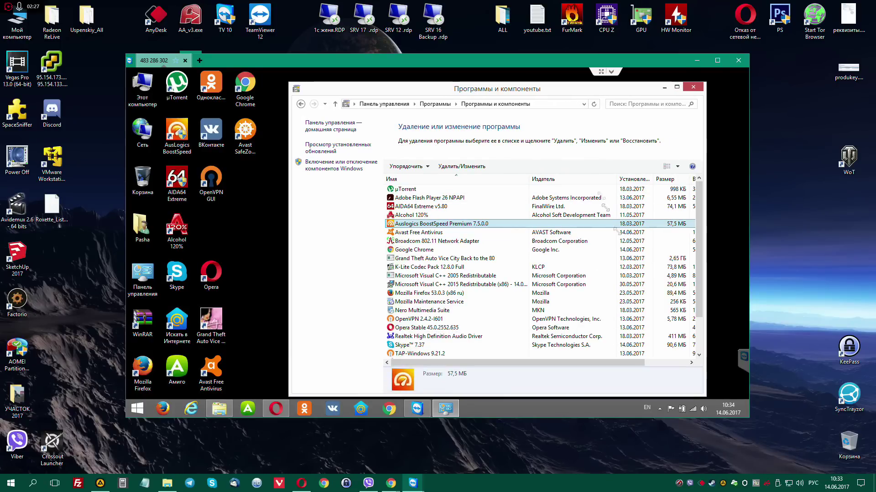
pyautogui.scroll(-2, 659, 278)
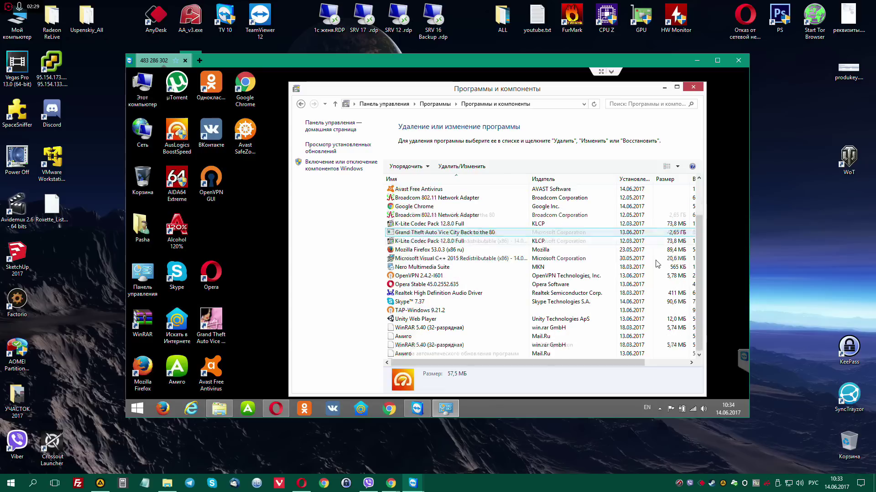
pyautogui.scroll(2, 650, 319)
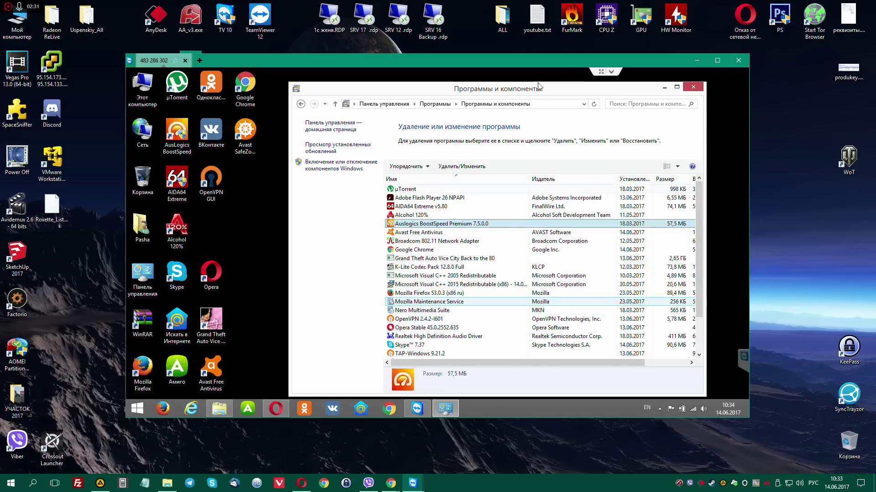
pyautogui.moveTo(526, 91); pyautogui.dragTo(507, 85)
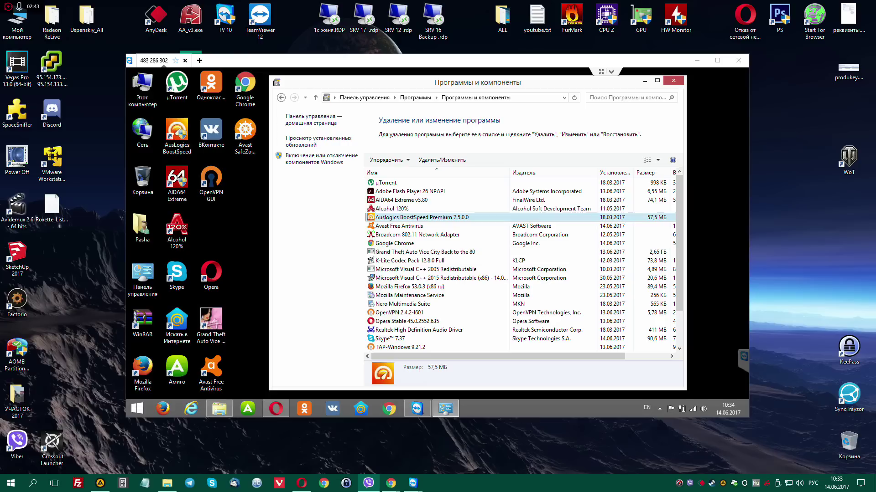
pyautogui.click(174, 152)
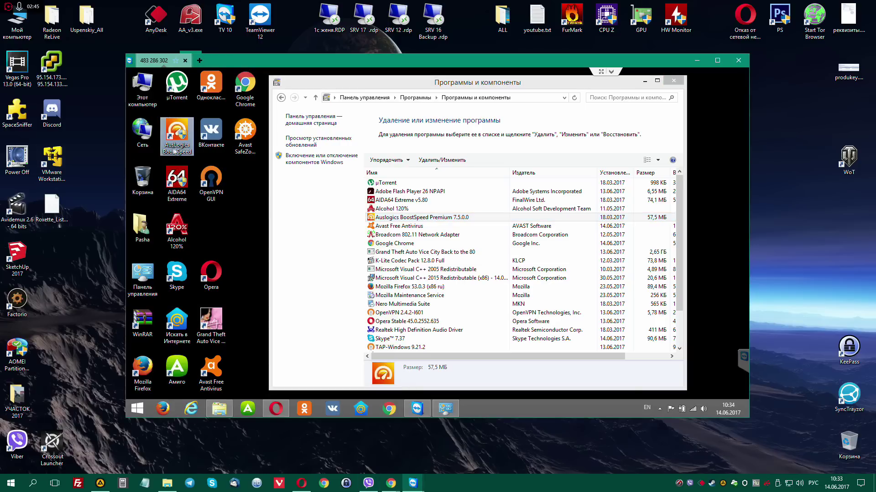
pyautogui.rightClick(181, 151)
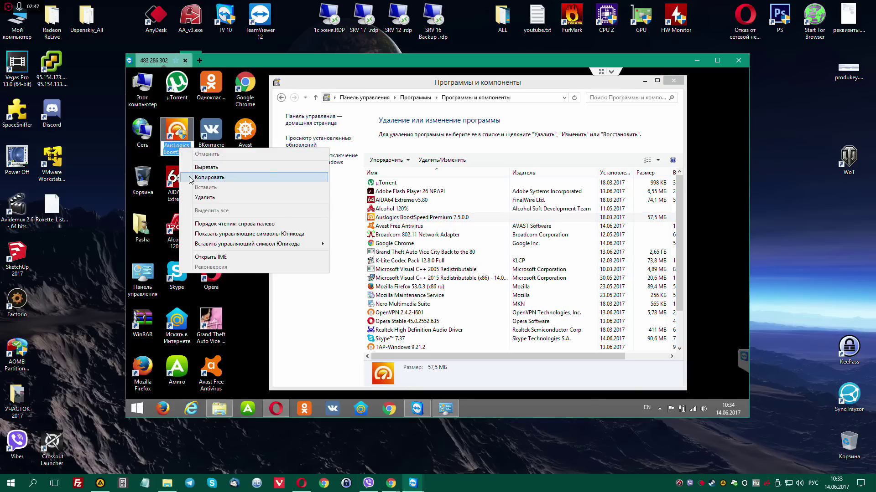
pyautogui.click(205, 245)
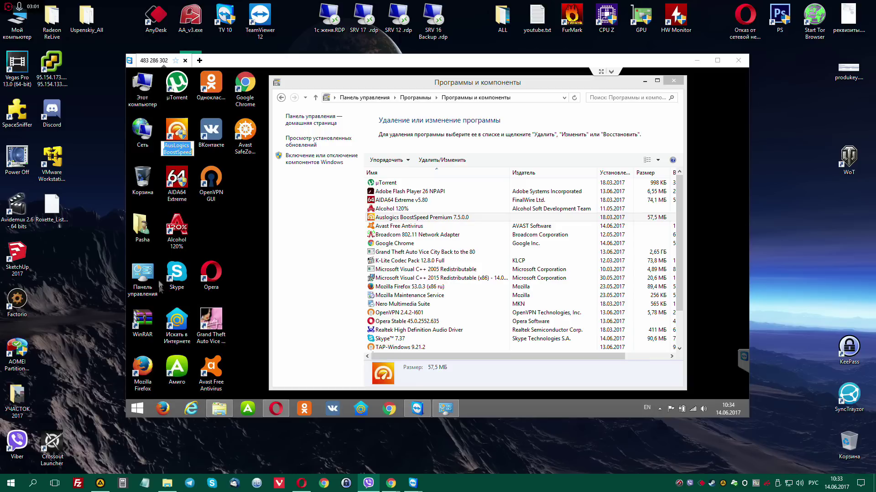
pyautogui.click(138, 410)
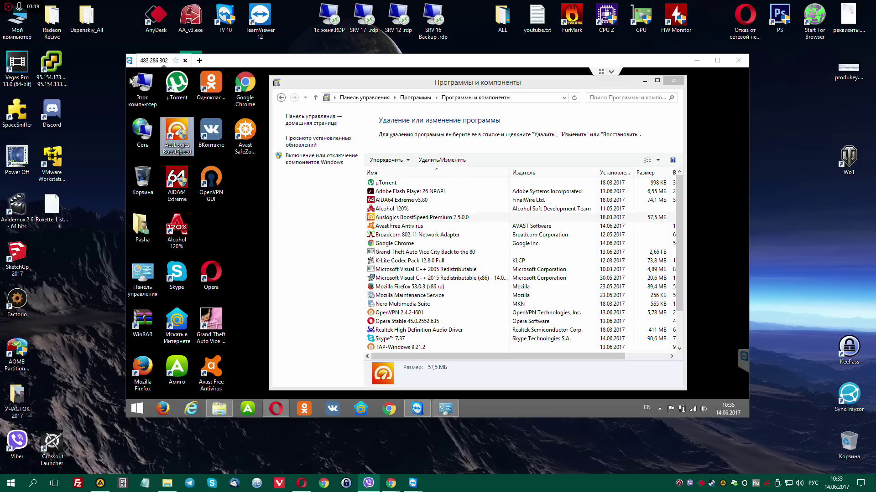
# - Open the performance options from the remote computer's advanced system settings
pyautogui.rightClick(144, 85)
pyautogui.click(259, 181)
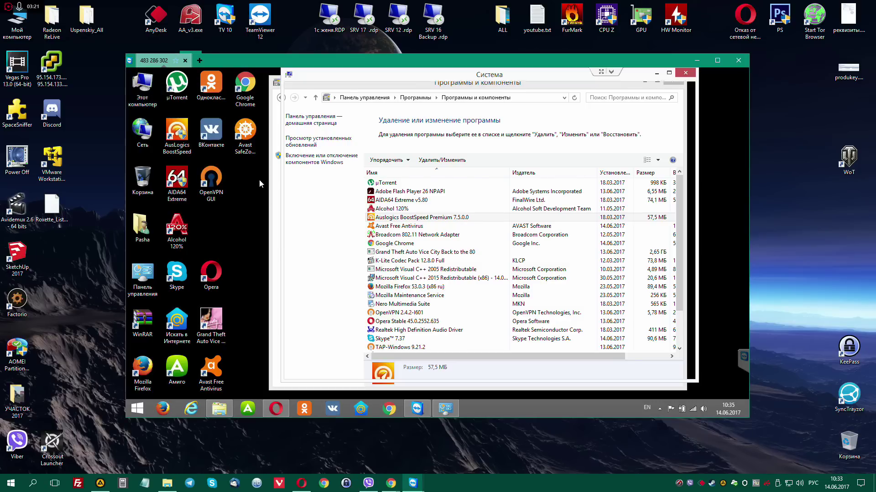
pyautogui.moveTo(484, 79); pyautogui.dragTo(435, 81)
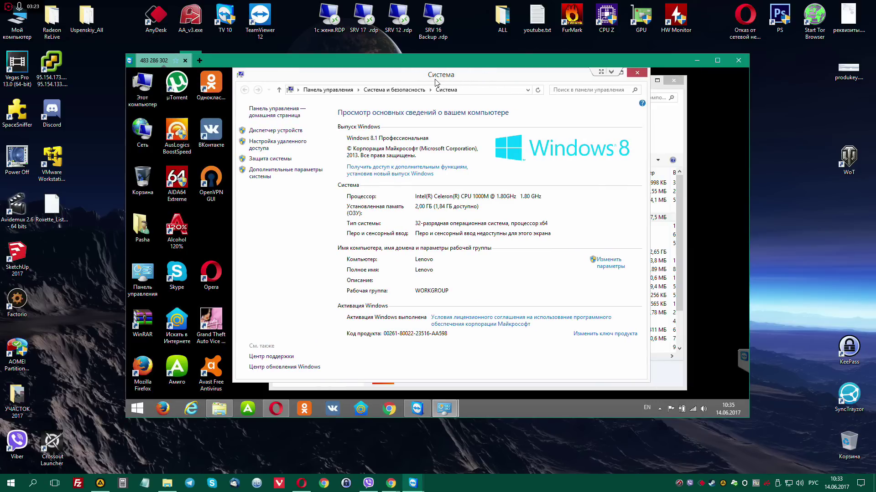
pyautogui.click(262, 173)
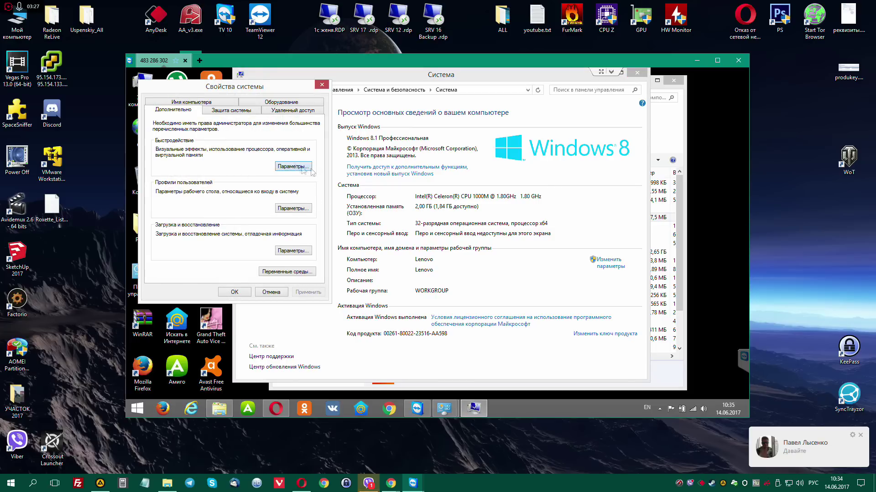
pyautogui.click(293, 166)
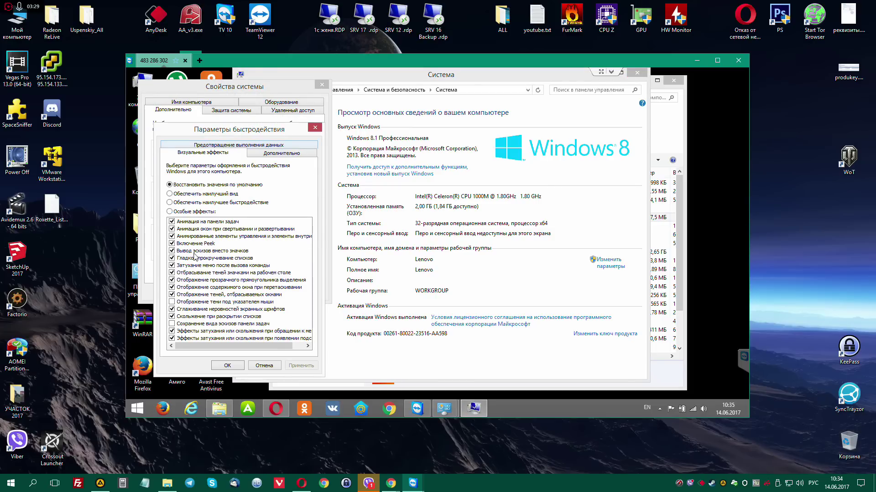
# - Set visual effects to best performance plus thumbnails instead of icons, desktop icon shadows and font smoothing, apply, and close the system windows
pyautogui.click(198, 205)
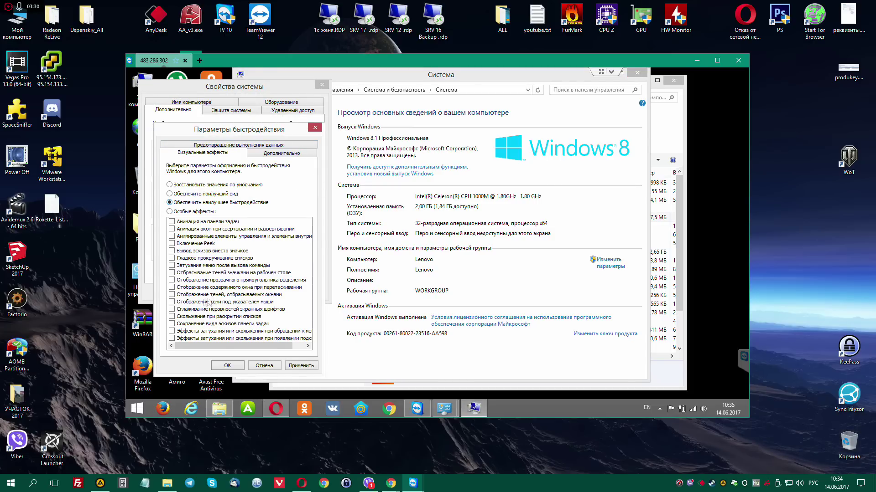
pyautogui.click(180, 253)
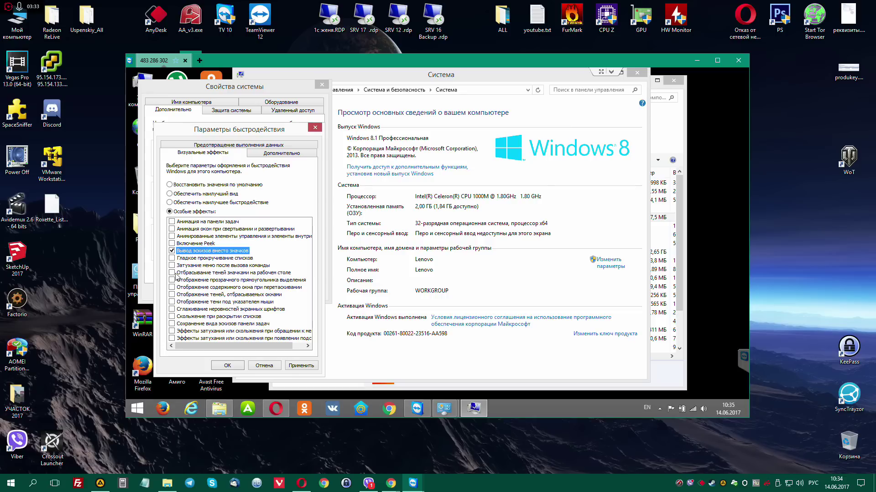
pyautogui.click(179, 274)
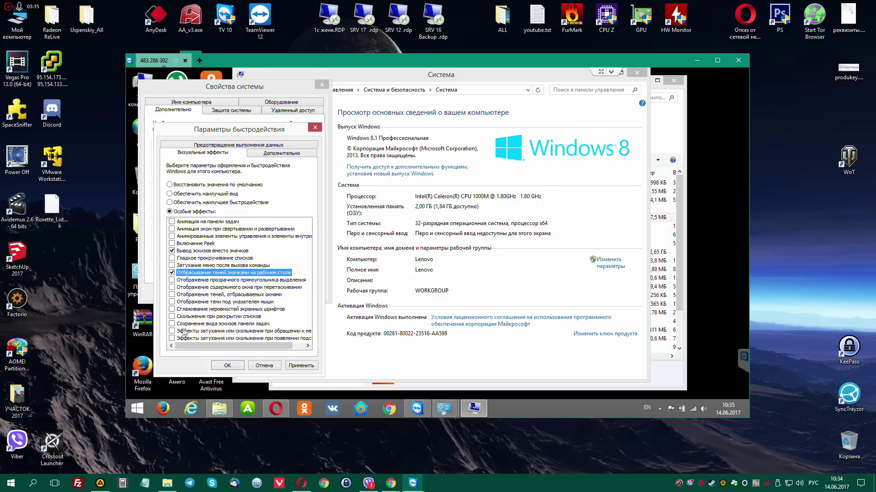
pyautogui.click(178, 310)
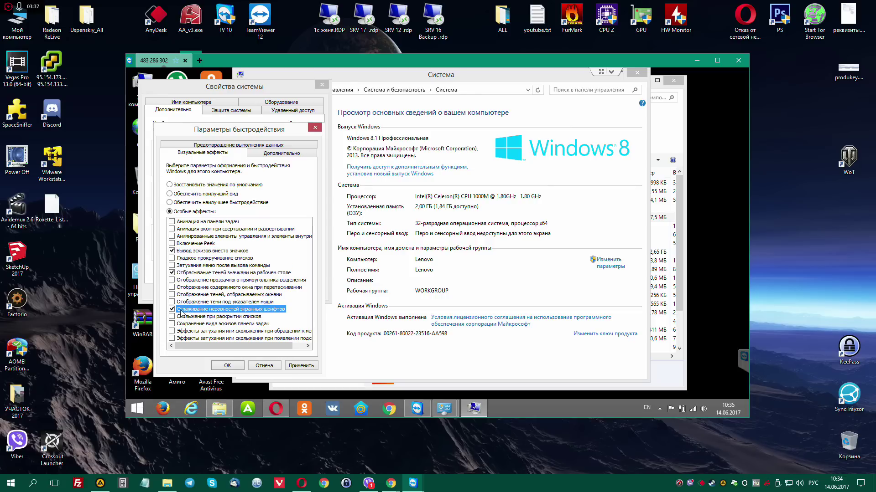
pyautogui.click(301, 366)
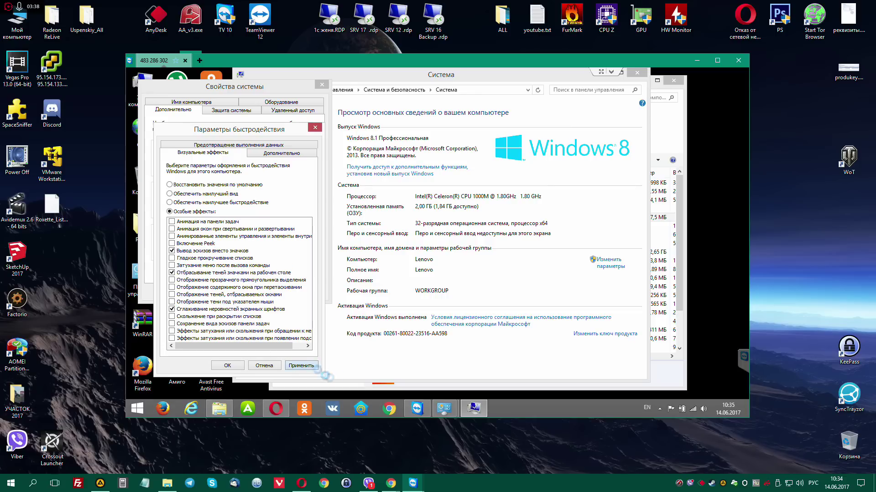
pyautogui.click(228, 365)
pyautogui.click(234, 292)
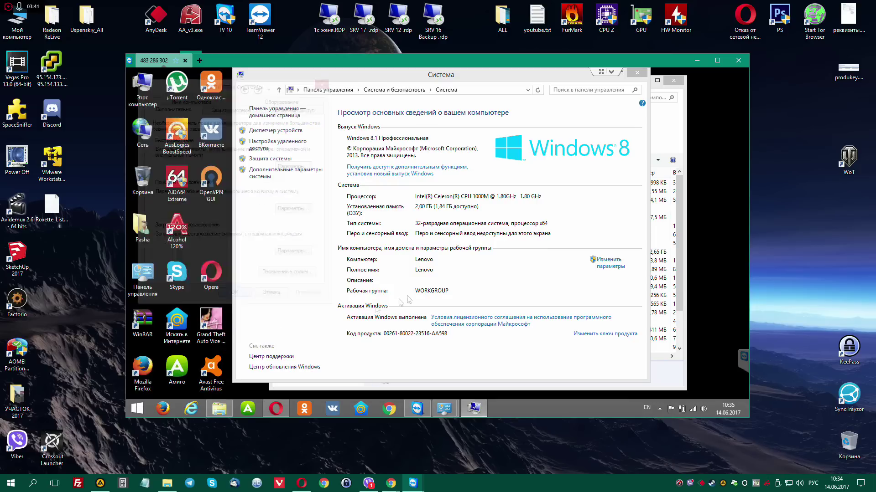
pyautogui.click(637, 73)
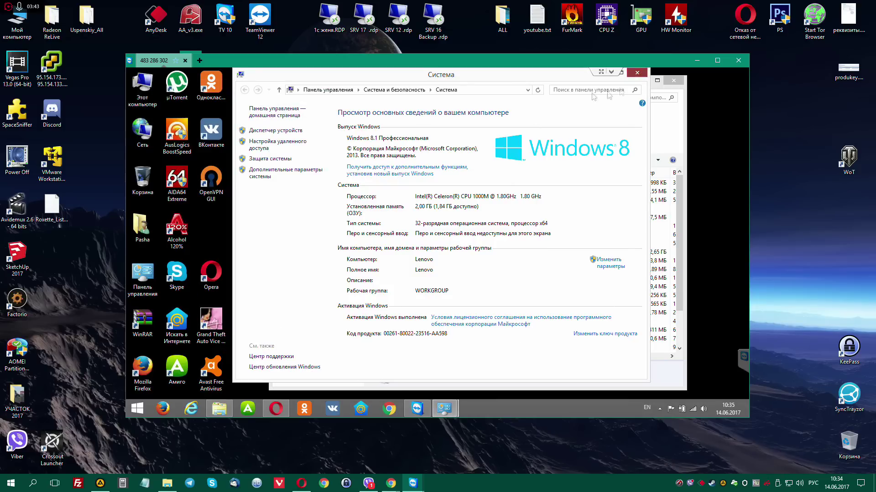
pyautogui.click(378, 312)
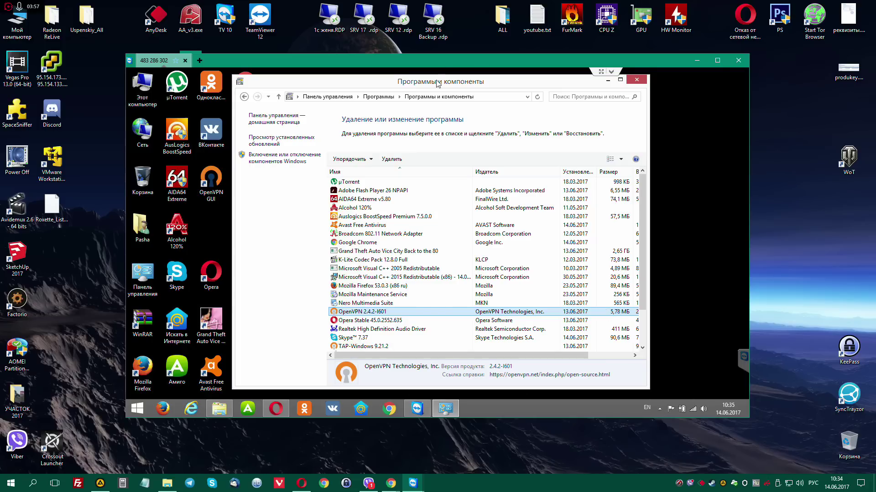
pyautogui.moveTo(444, 63); pyautogui.dragTo(425, 51)
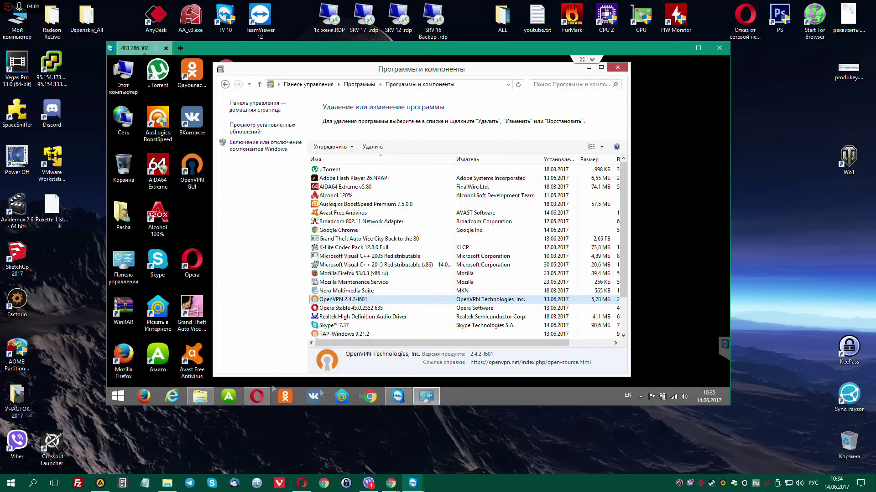
pyautogui.click(371, 486)
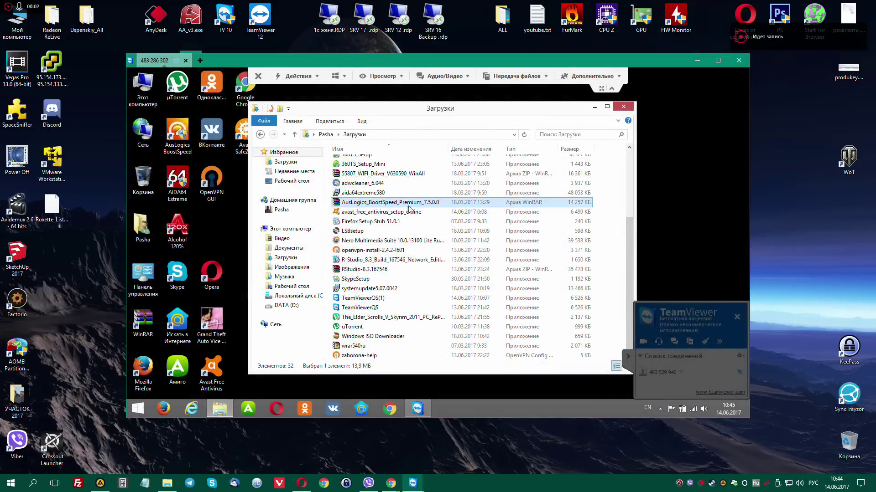
# - Set the remote taskbar's notification area to always show all icons, and close the taskbar properties and the Downloads folder
pyautogui.scroll(4, 396, 211)
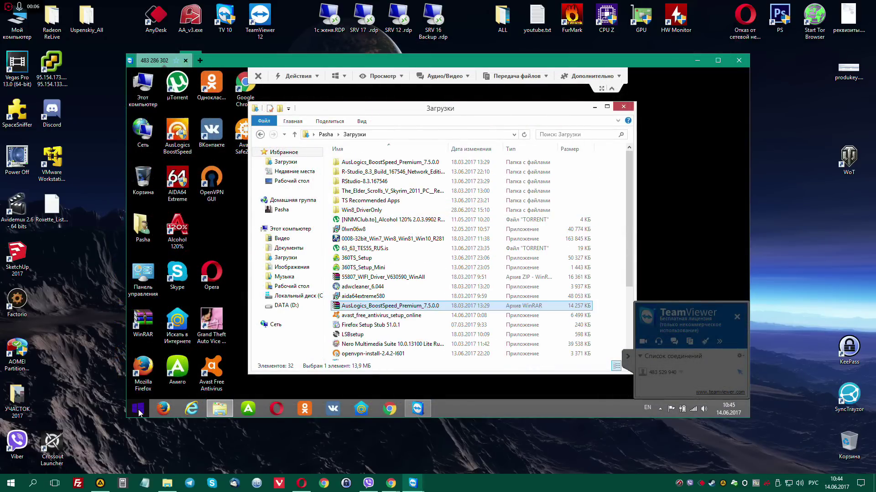
pyautogui.click(661, 410)
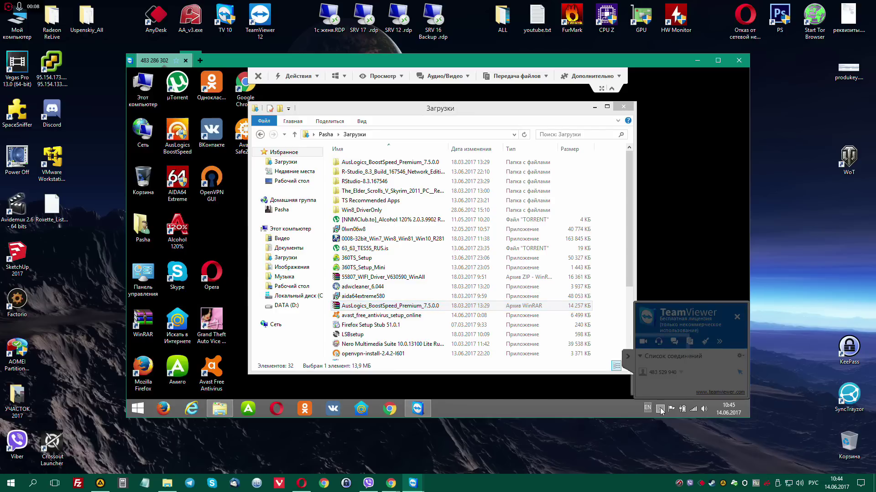
pyautogui.rightClick(550, 410)
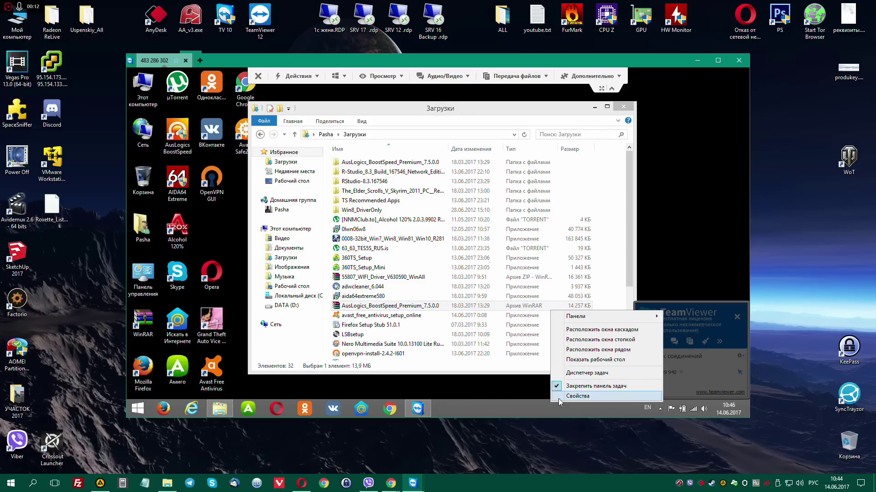
pyautogui.click(559, 400)
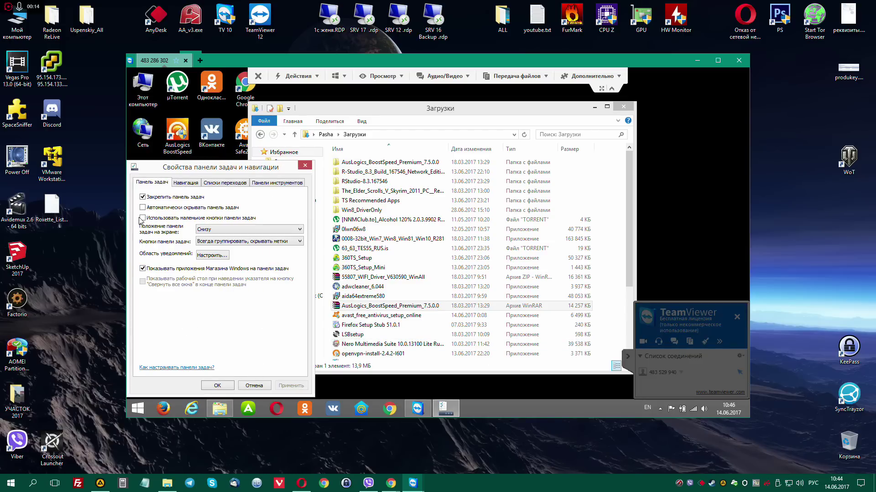
pyautogui.click(212, 255)
pyautogui.click(320, 356)
pyautogui.click(549, 376)
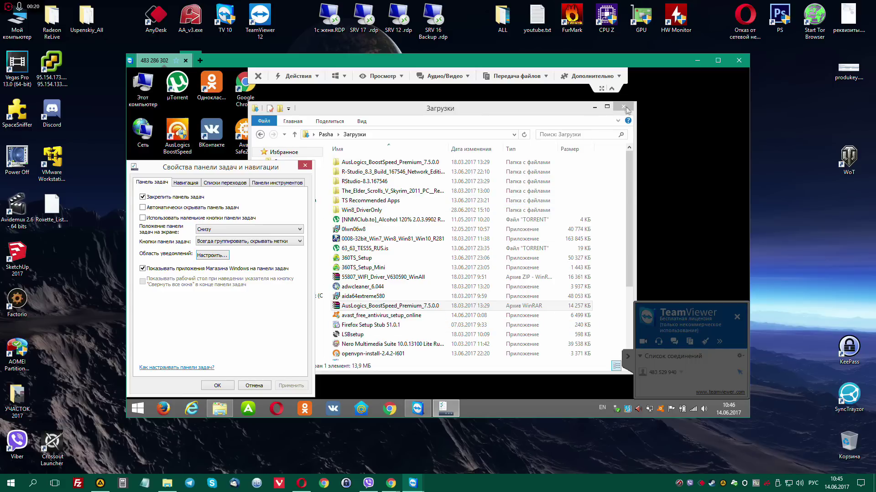
pyautogui.click(305, 165)
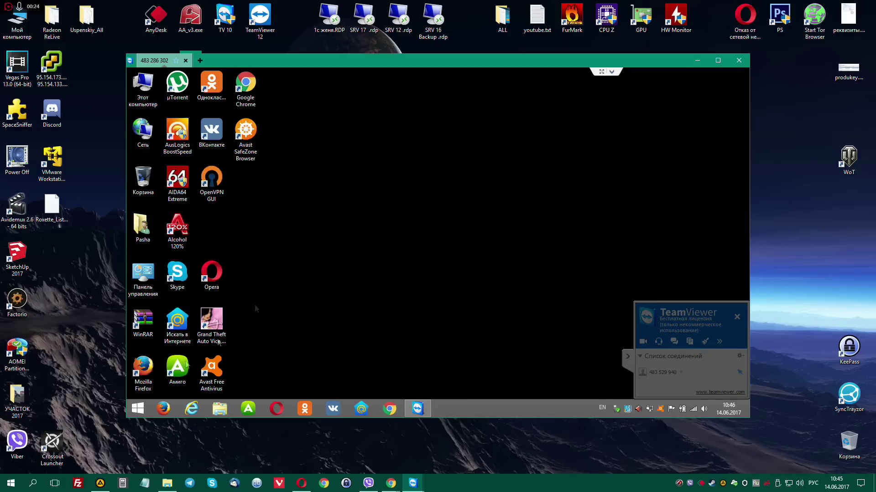
# - Look at the remote computer's Start screen and return to the desktop
pyautogui.click(138, 409)
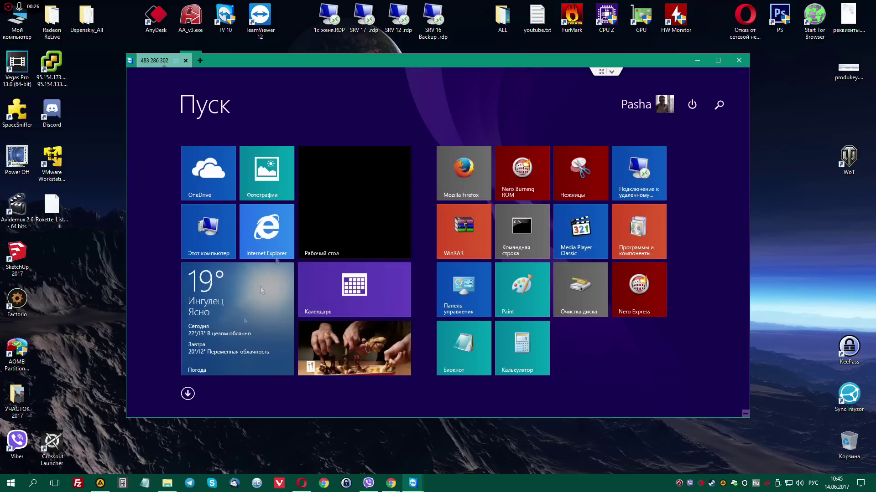
pyautogui.click(340, 218)
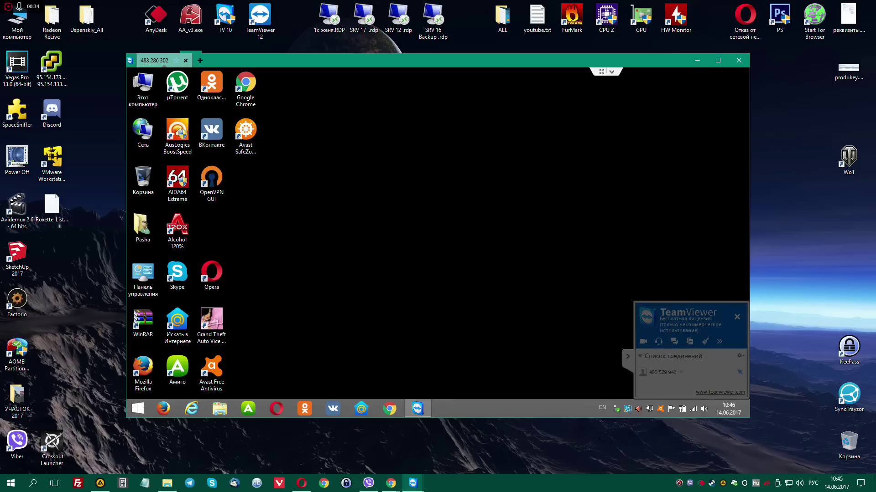
pyautogui.click(101, 483)
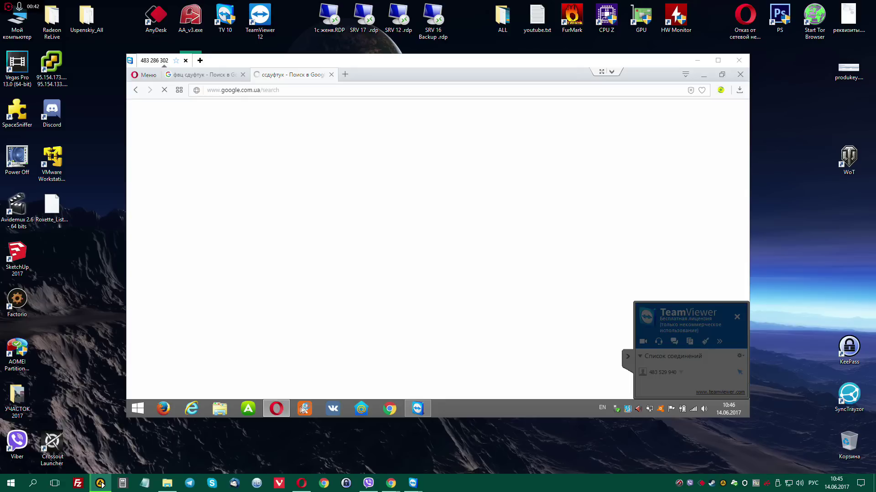
# - Close both old search tabs in the remote Opera, open 140200.pro and collapse the TeamViewer session panel
pyautogui.click(332, 77)
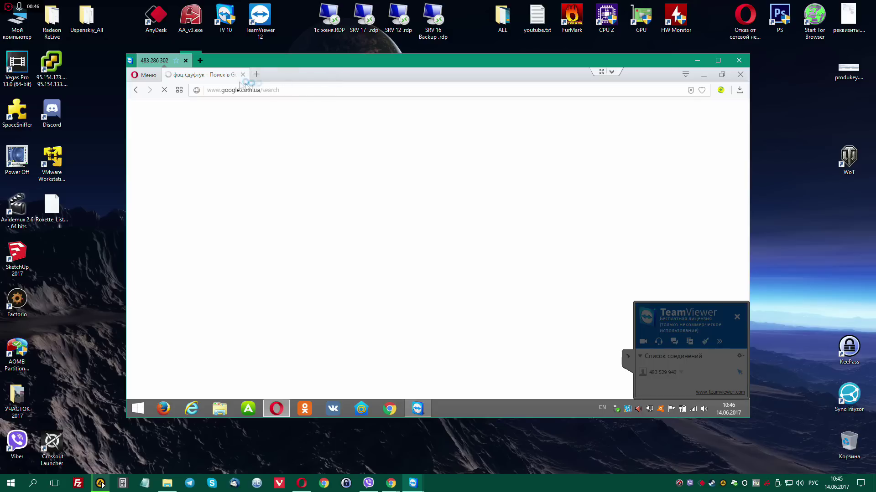
pyautogui.click(243, 75)
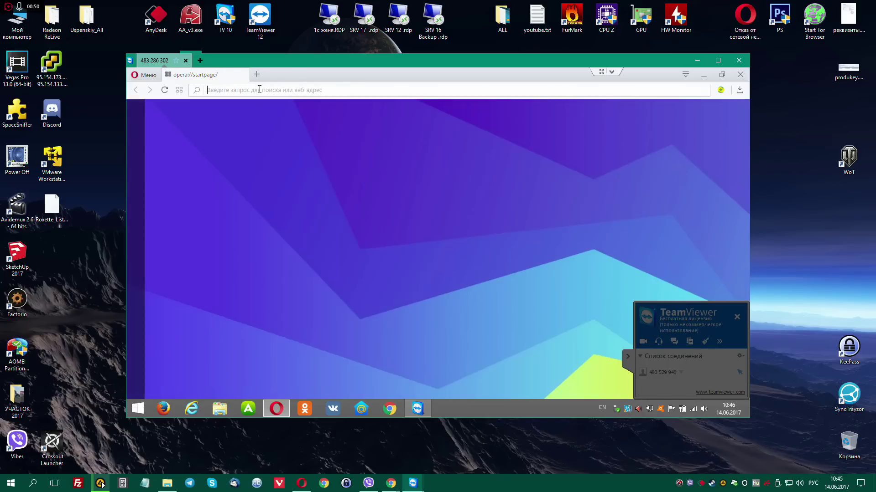
pyautogui.write('140200')
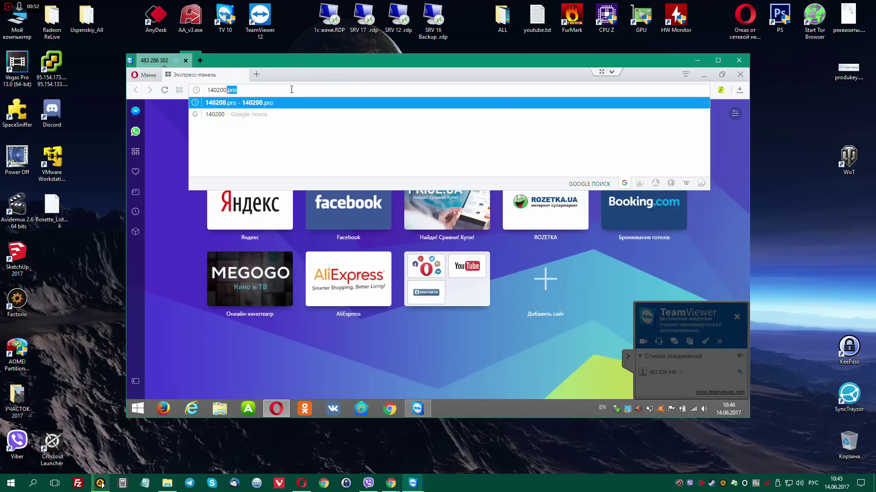
pyautogui.press('Return')
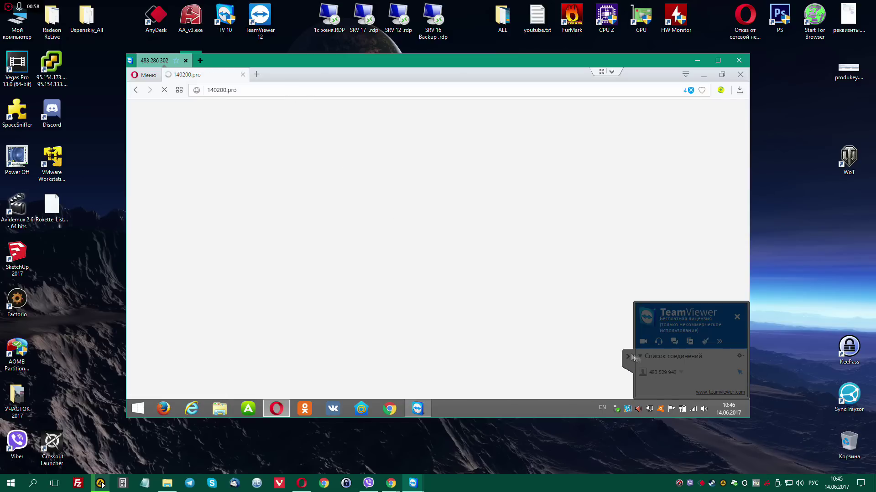
pyautogui.click(629, 356)
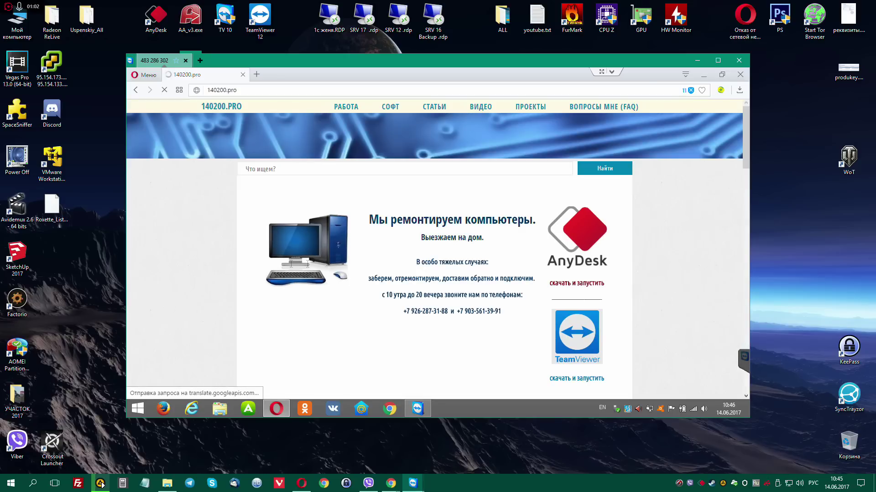
# - Open the 911.ZIP, AdwCleaner and ClassicShell_rus download links from the software lists on 140200.pro
pyautogui.scroll(-2, 214, 291)
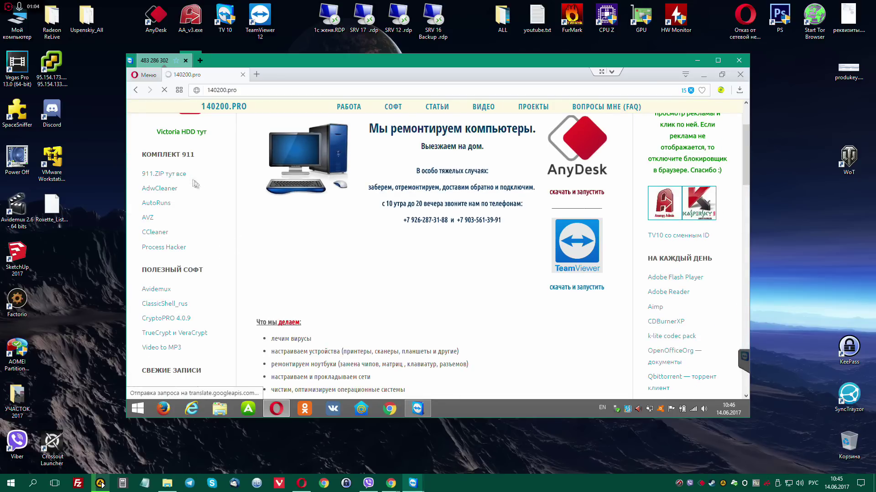
pyautogui.click(176, 177)
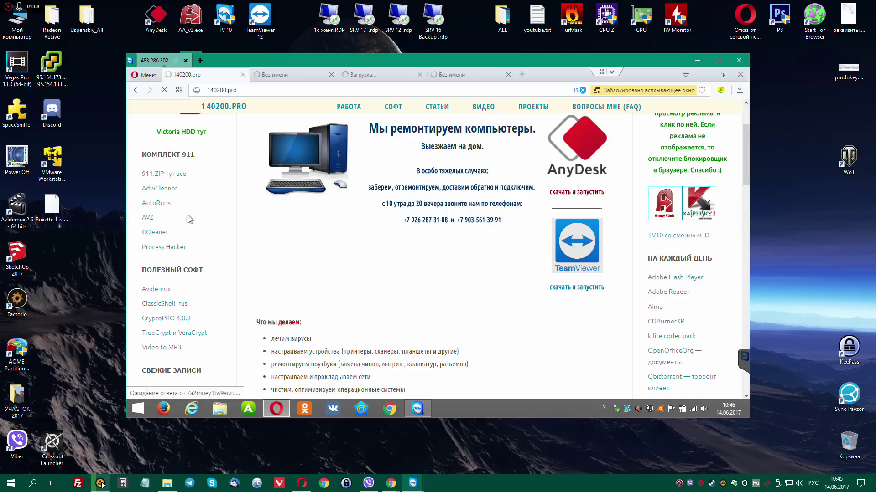
pyautogui.scroll(-1, 190, 219)
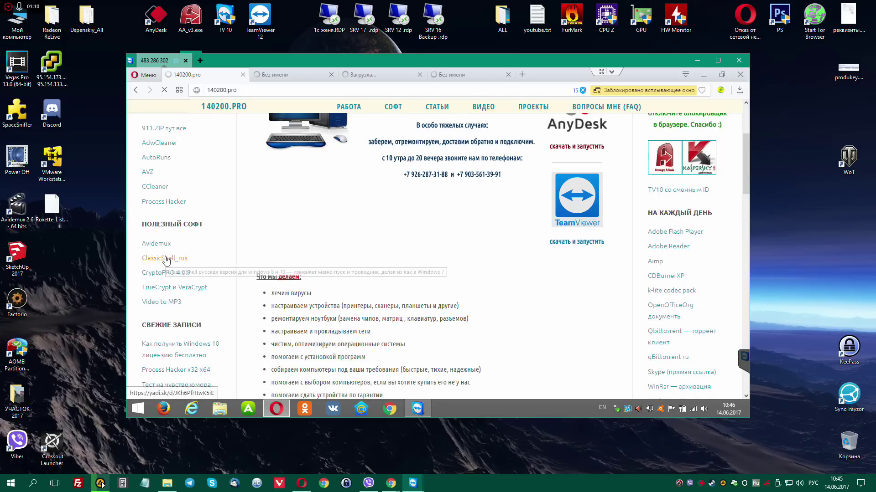
pyautogui.click(191, 258)
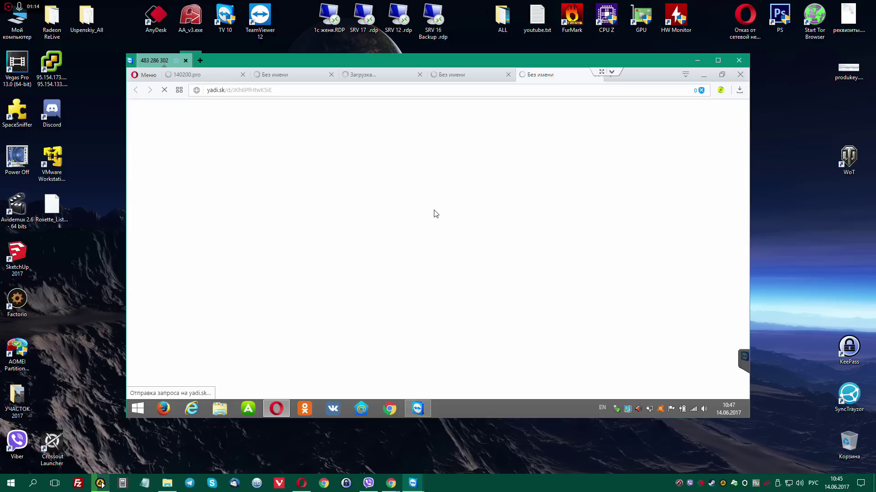
# - Go through the loading download tabs, save adwcleaner_6.047 to the Downloads folder and show the downloaded file in its folder
pyautogui.click(457, 75)
pyautogui.click(346, 77)
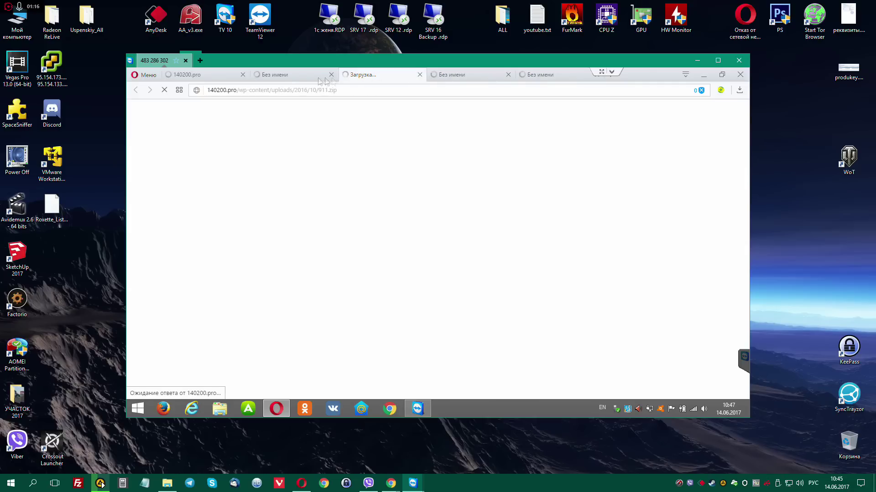
pyautogui.click(281, 76)
pyautogui.click(211, 72)
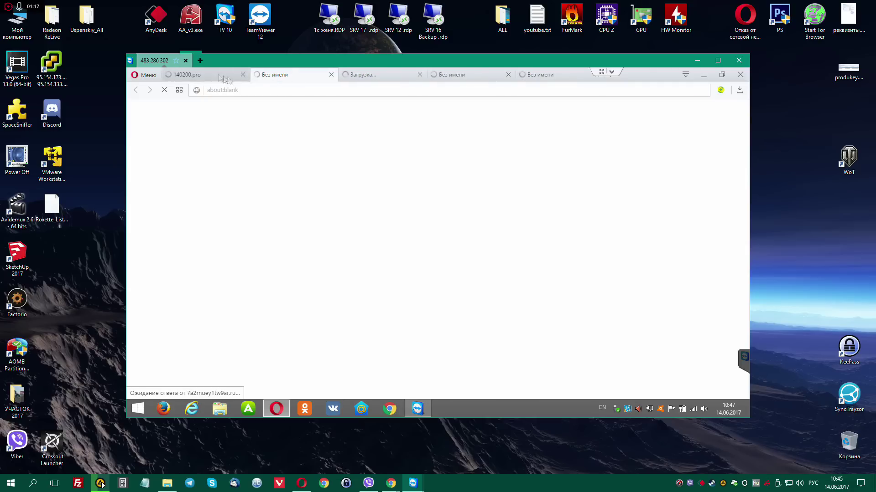
pyautogui.click(289, 75)
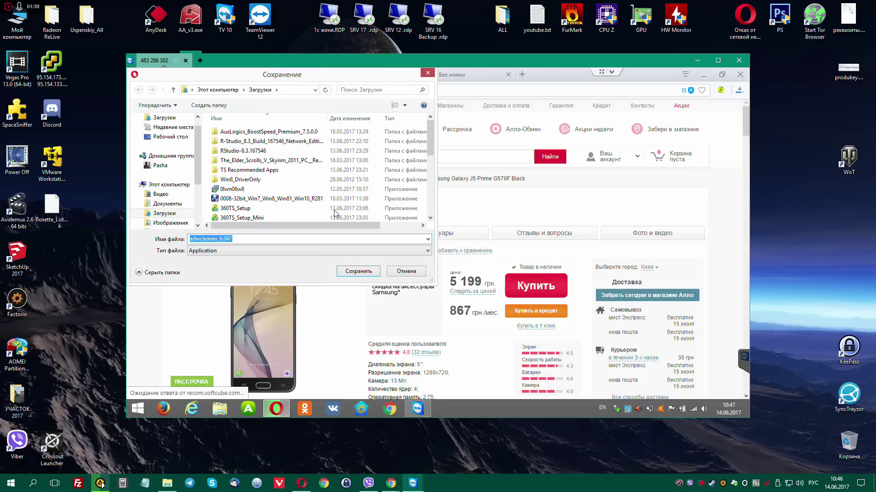
pyautogui.click(358, 272)
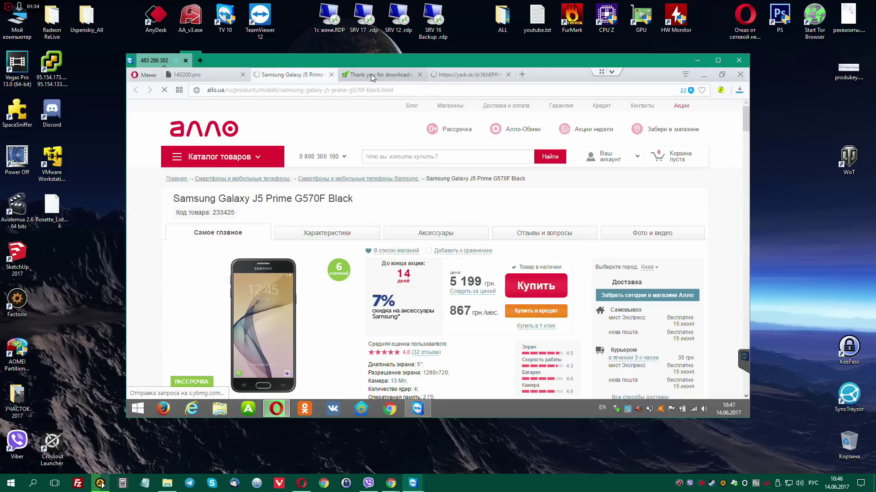
pyautogui.click(370, 74)
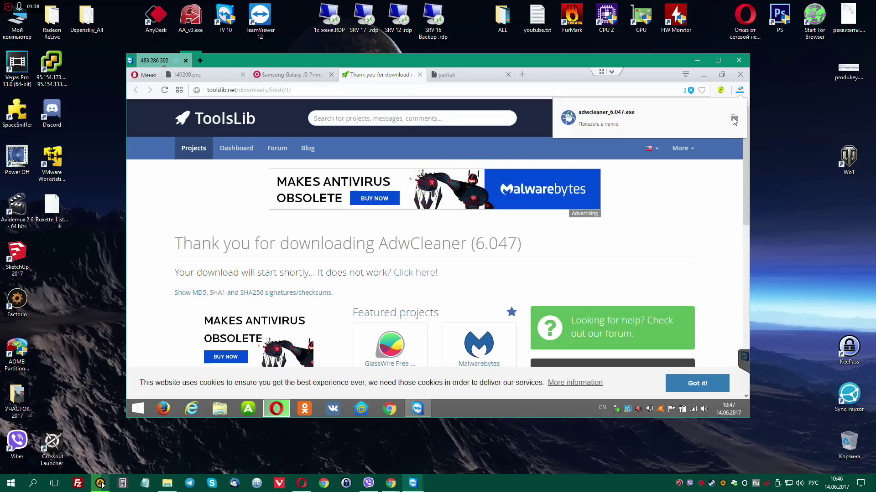
pyautogui.click(733, 120)
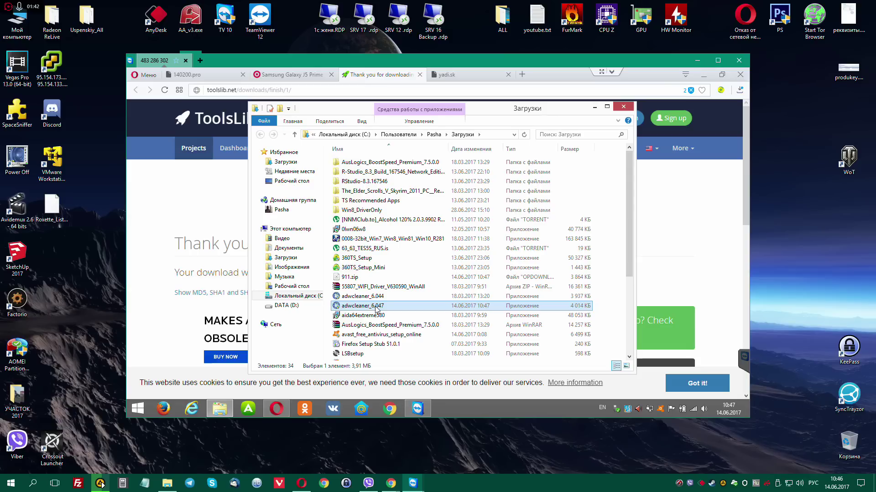
# - Close the yadi.sk tab and search the web for "сдфыышс ырудд" in a new tab
pyautogui.click(452, 74)
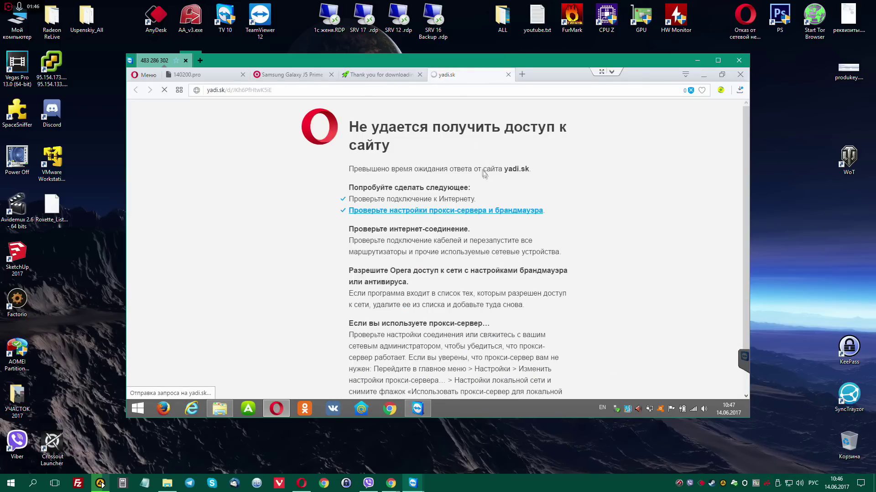
pyautogui.click(509, 74)
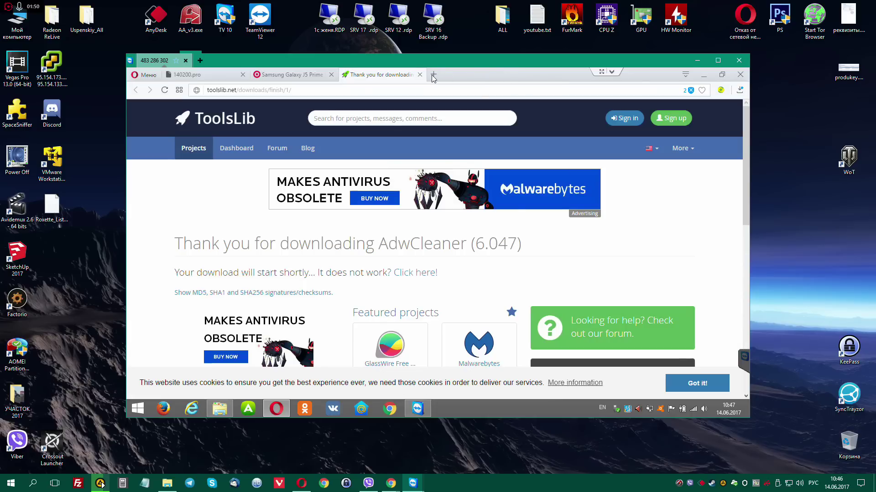
pyautogui.hotkey('ctrl', 't')
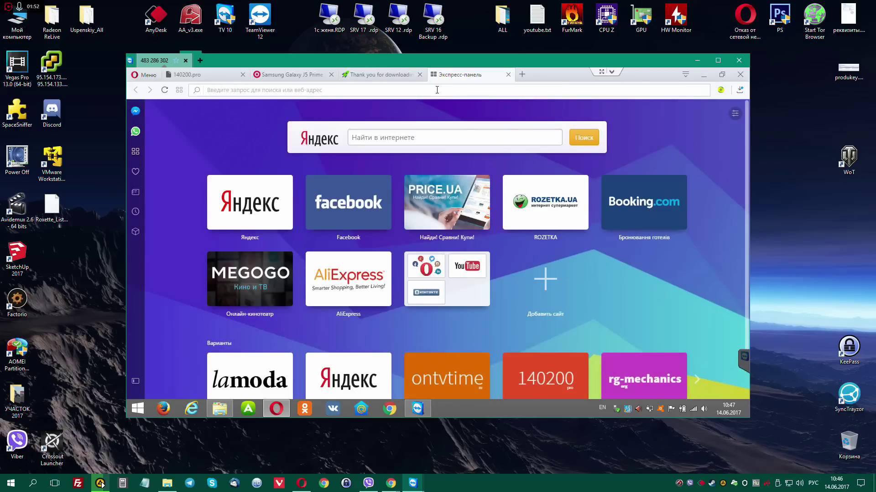
pyautogui.write('сдфыышс ырудд')
pyautogui.press('Return')
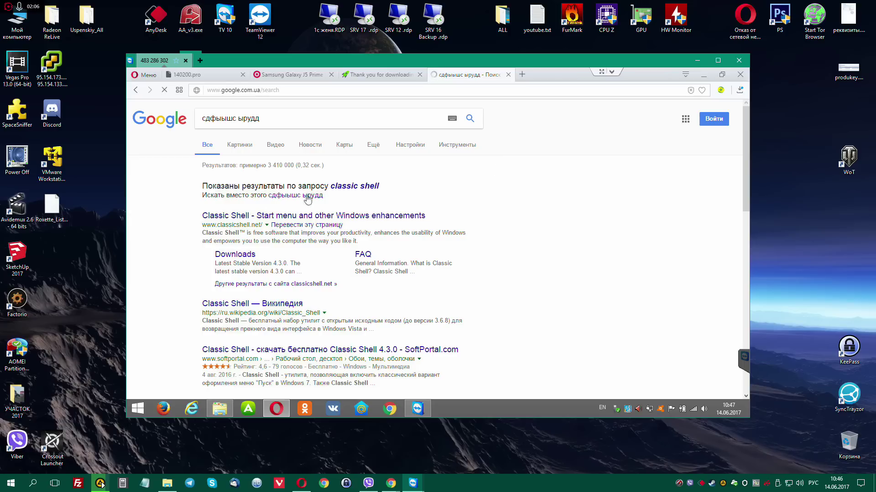
# - Open the Classic Shell website's translated versions, then download and run the Russian installer ClassicShellSetup_4_3_0-ru.exe
pyautogui.click(301, 216)
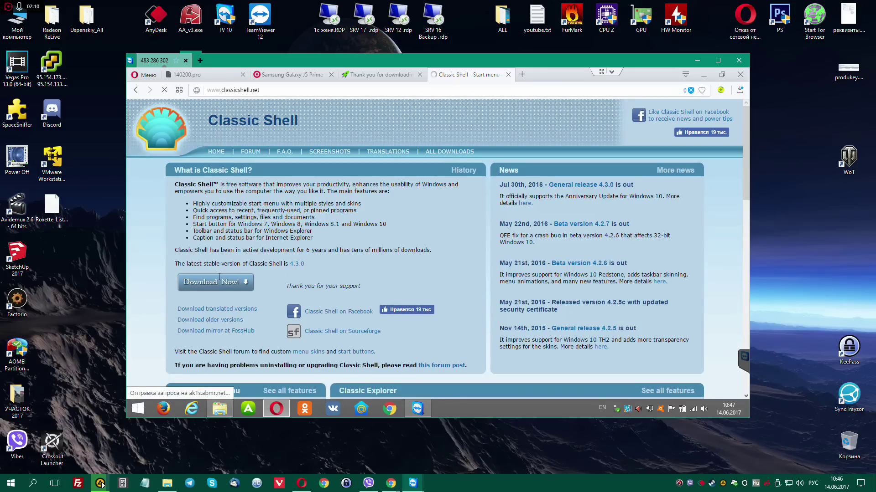
pyautogui.scroll(-1, 230, 283)
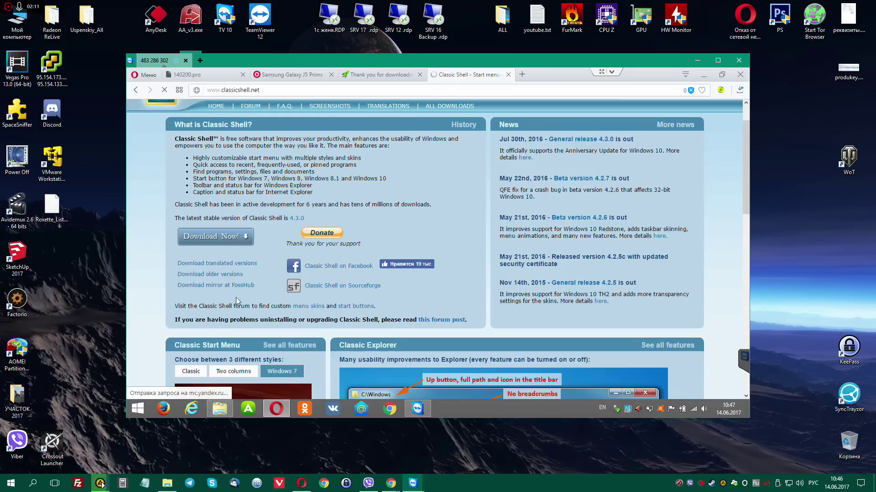
pyautogui.click(230, 268)
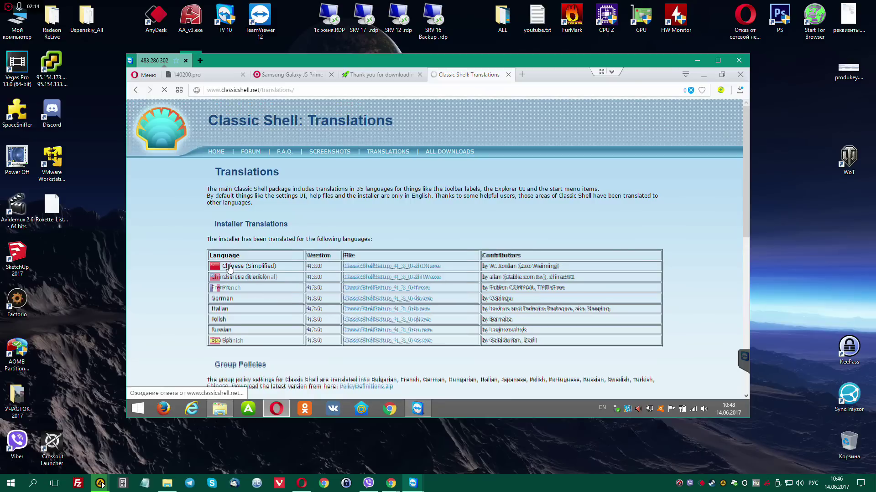
pyautogui.click(400, 333)
pyautogui.click(358, 271)
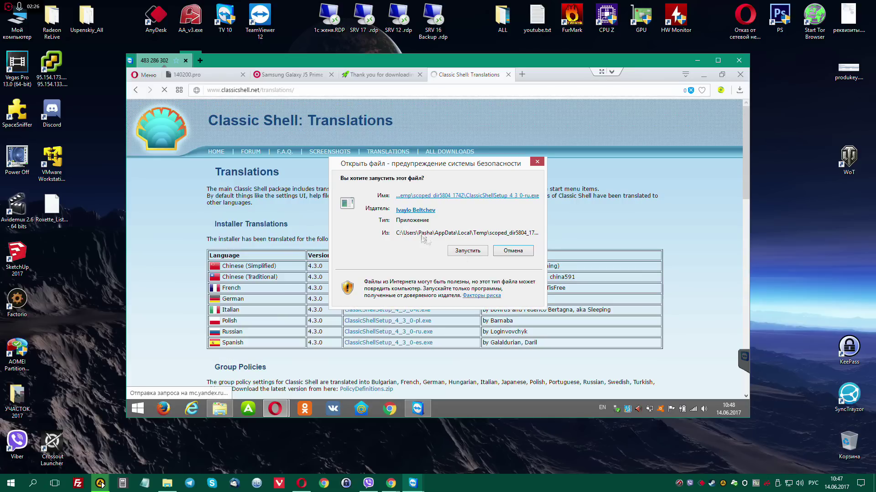
pyautogui.click(466, 251)
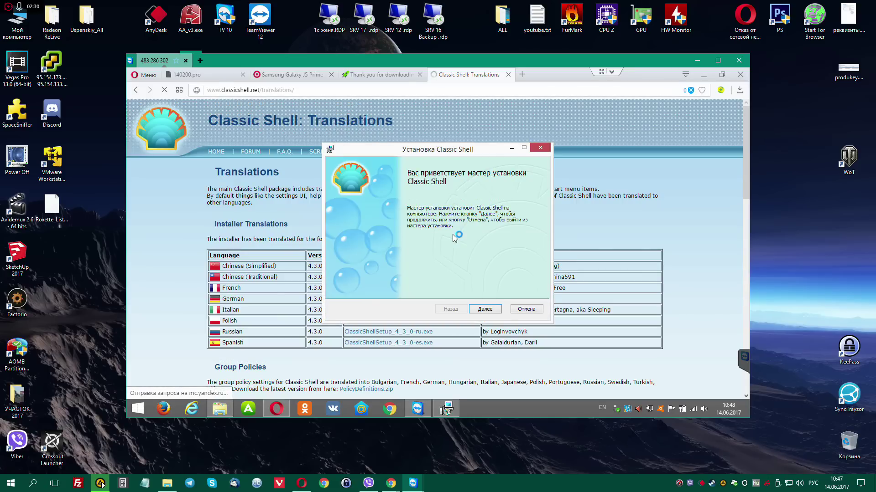
# - Start the Classic Shell setup wizard, accept the license agreement and continue to the component selection
pyautogui.click(485, 310)
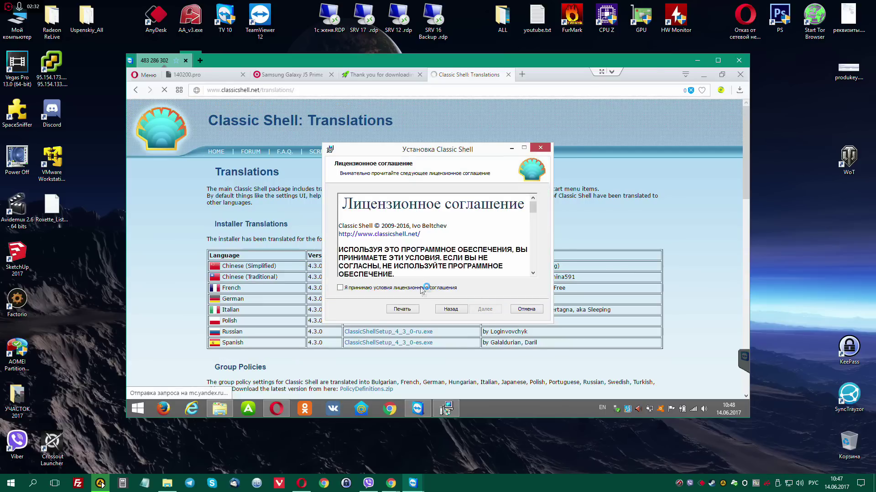
pyautogui.click(423, 288)
pyautogui.click(486, 309)
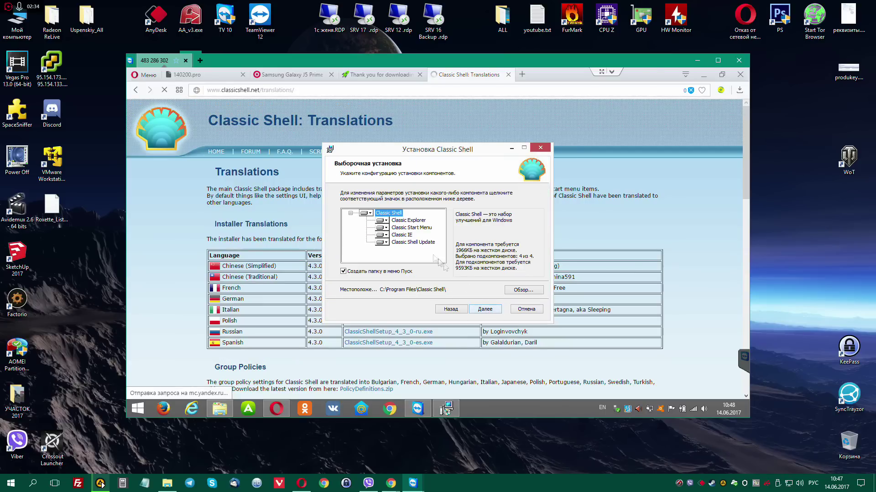
# - Exclude the Classic Explorer and Classic IE components from the Classic Shell setup and start the installation
pyautogui.click(386, 228)
pyautogui.click(384, 222)
pyautogui.click(384, 220)
pyautogui.click(388, 252)
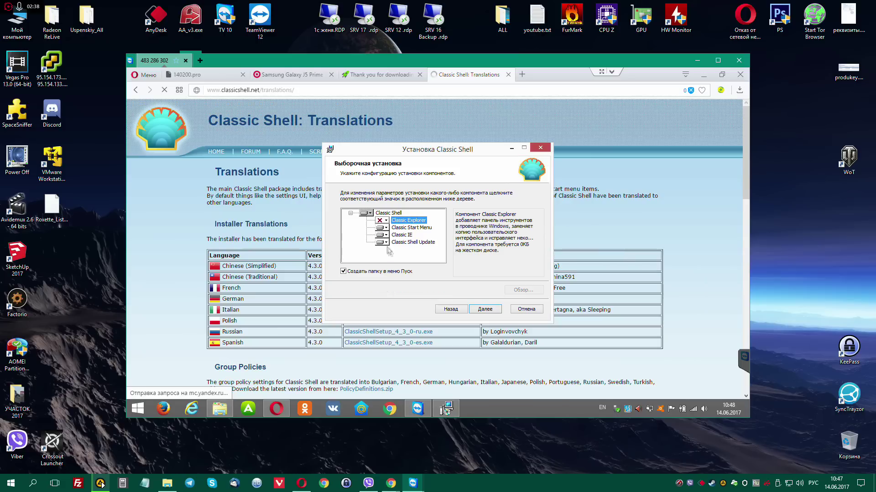
pyautogui.click(385, 236)
pyautogui.click(396, 266)
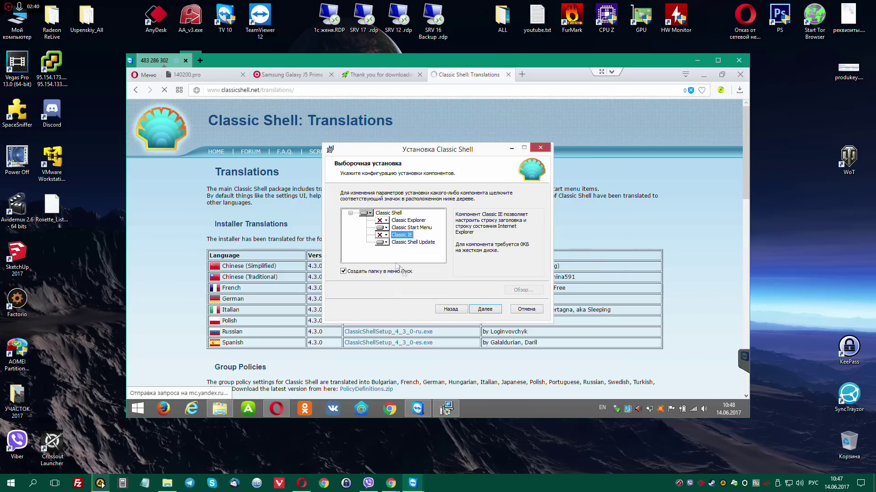
pyautogui.click(485, 309)
pyautogui.click(490, 310)
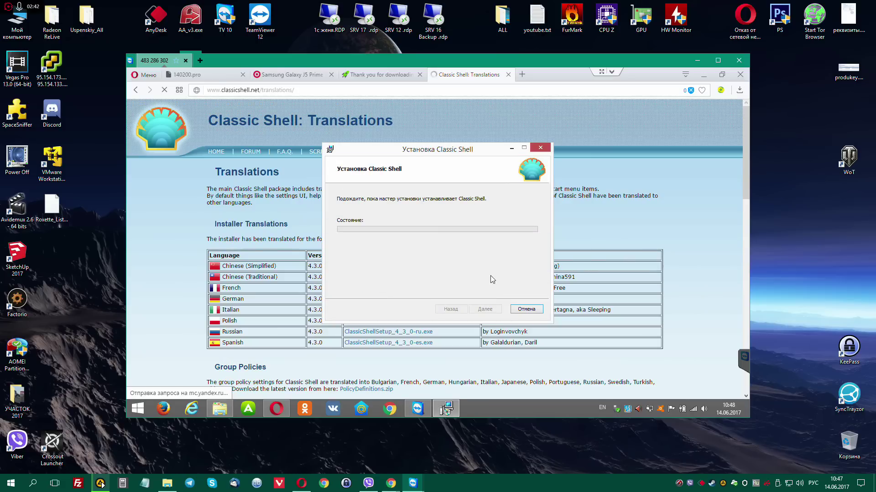
# - Close the Samsung Galaxy tab, then download 911.zip from 140200.pro and open the site's CCleaner download link
pyautogui.click(296, 75)
pyautogui.click(331, 74)
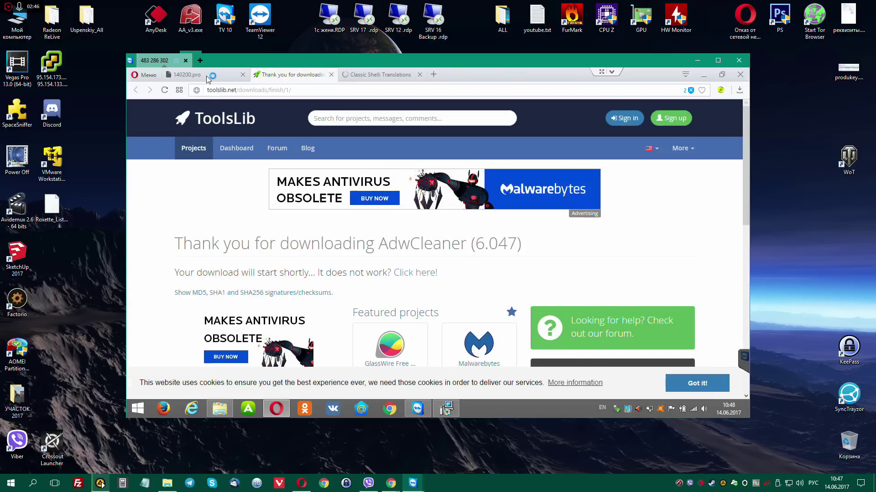
pyautogui.click(206, 76)
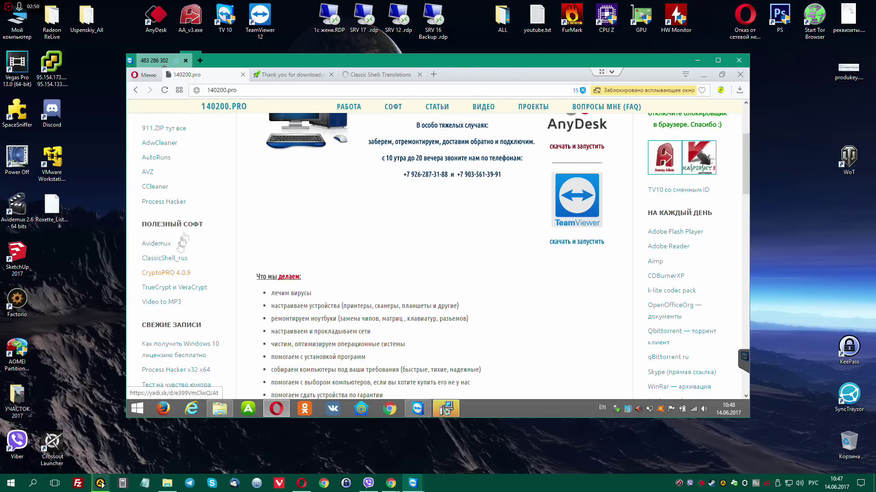
pyautogui.scroll(1, 171, 191)
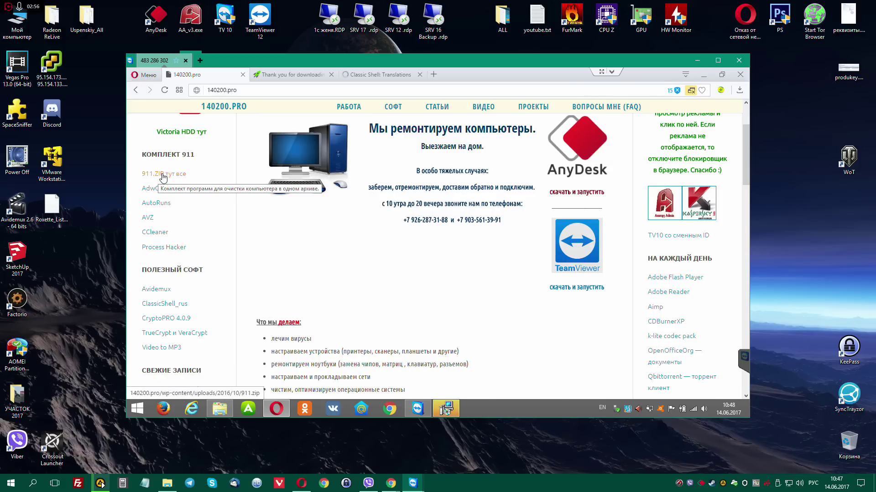
pyautogui.click(162, 175)
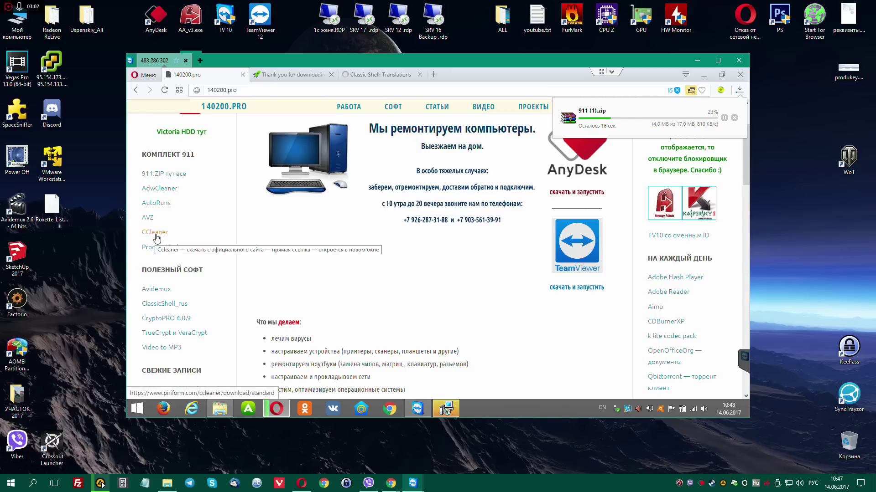
pyautogui.click(156, 233)
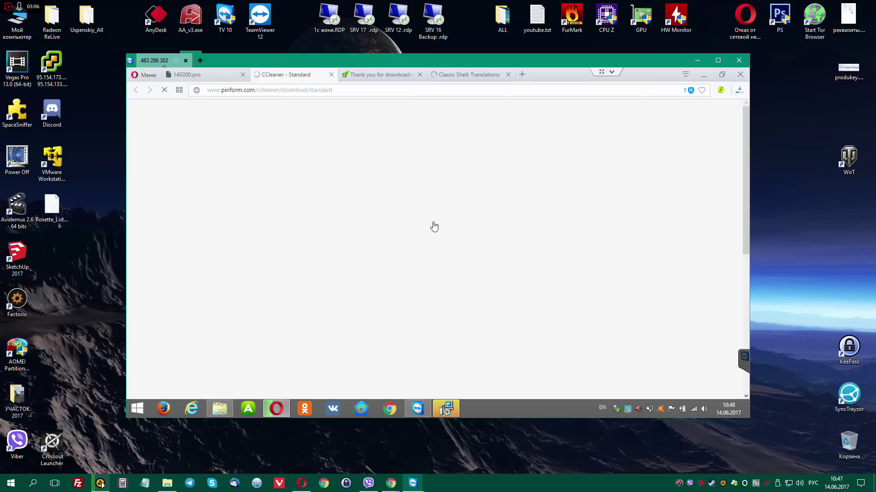
# - Finish the Classic Shell setup without opening the documentation and save the CCleaner installer ccsetup531 to the Downloads folder
pyautogui.click(446, 408)
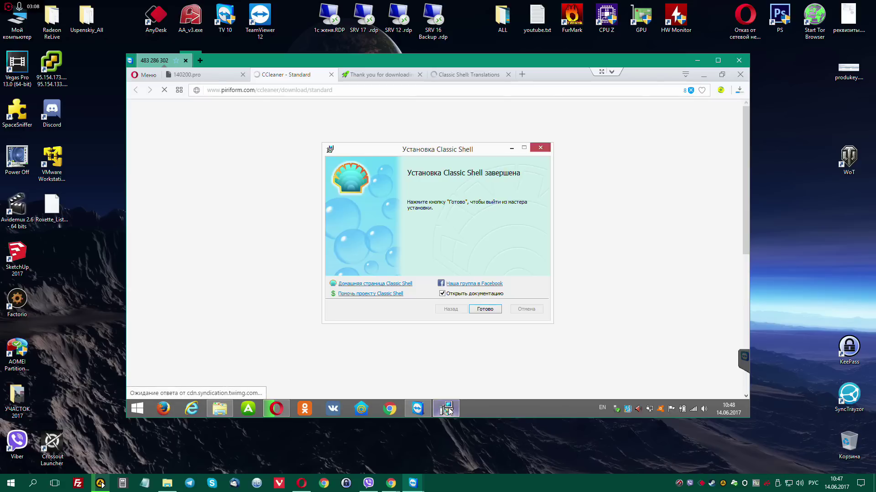
pyautogui.click(442, 294)
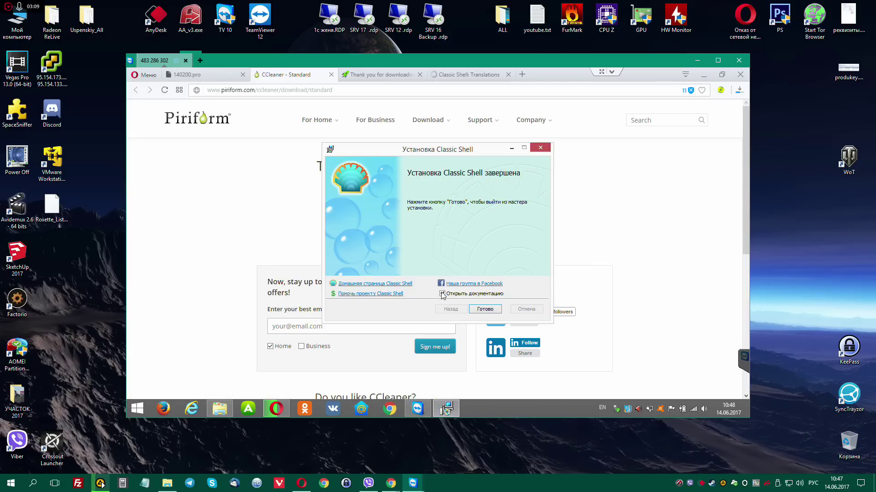
pyautogui.click(484, 309)
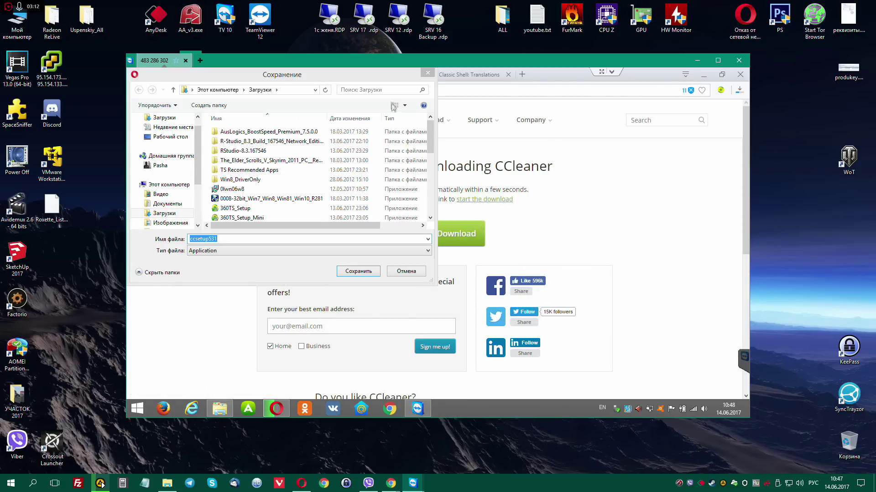
pyautogui.click(463, 296)
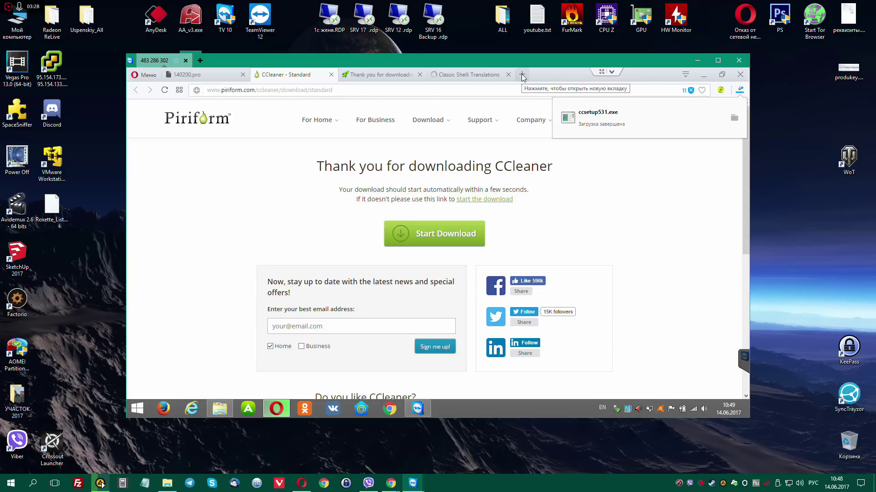
pyautogui.click(734, 119)
# - Search the web for "акуупфеу" in a new tab and open the friGate website
pyautogui.click(523, 75)
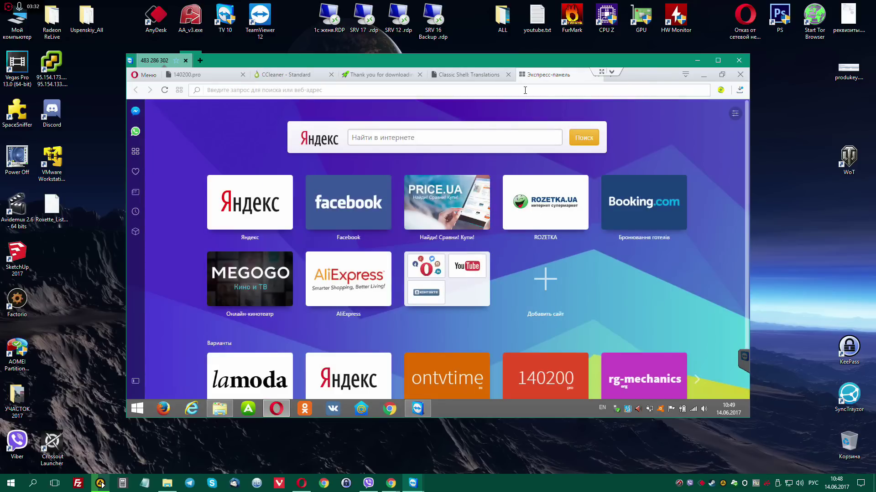
pyautogui.write('акуупфеу')
pyautogui.press('Return')
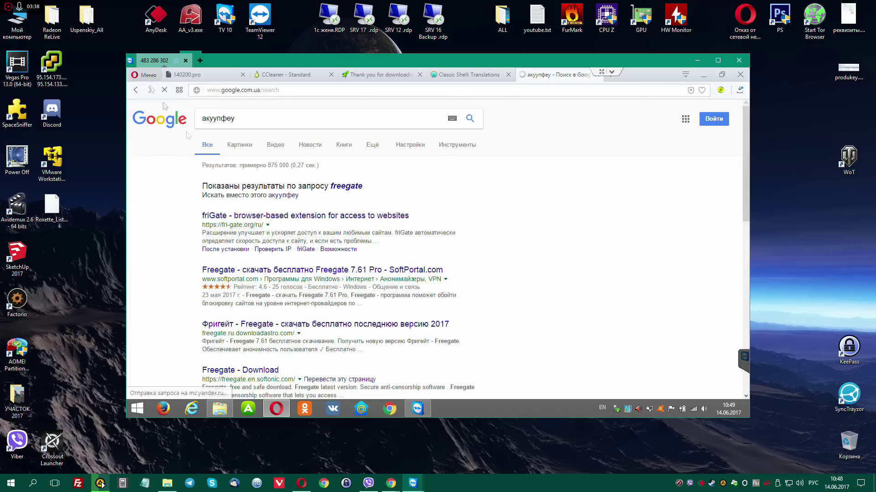
pyautogui.click(291, 217)
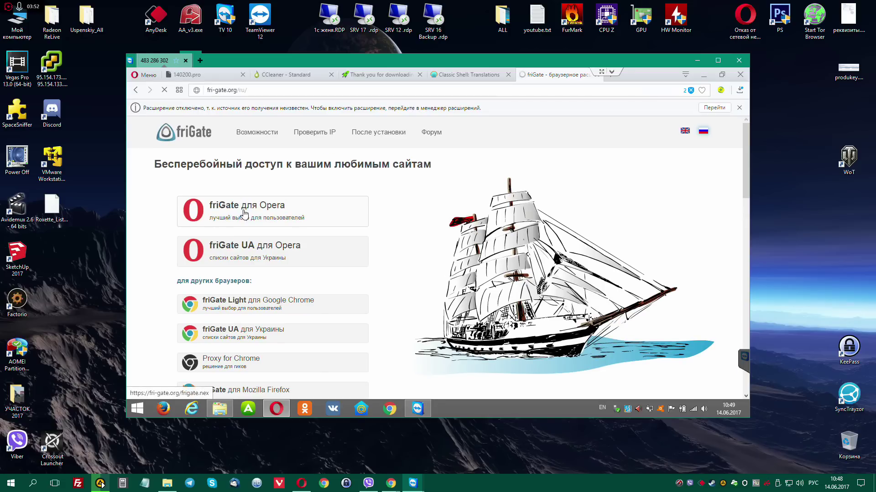
# - Install the disabled friGate CDN extension in Opera's extension manager, confirm its permissions and dismiss the notice
pyautogui.click(710, 109)
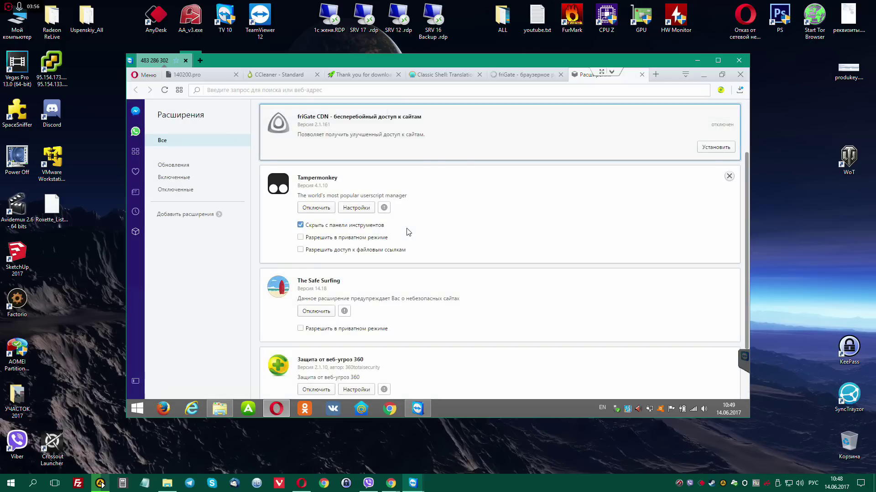
pyautogui.click(715, 148)
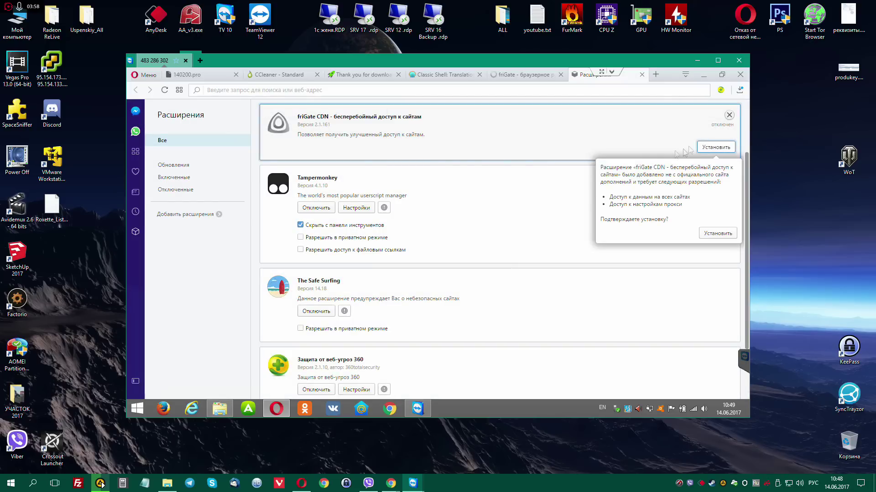
pyautogui.click(718, 234)
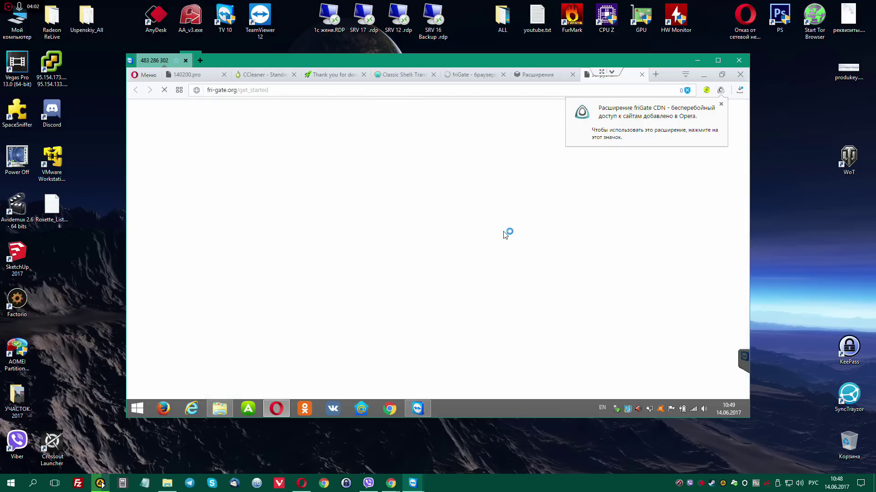
pyautogui.click(721, 104)
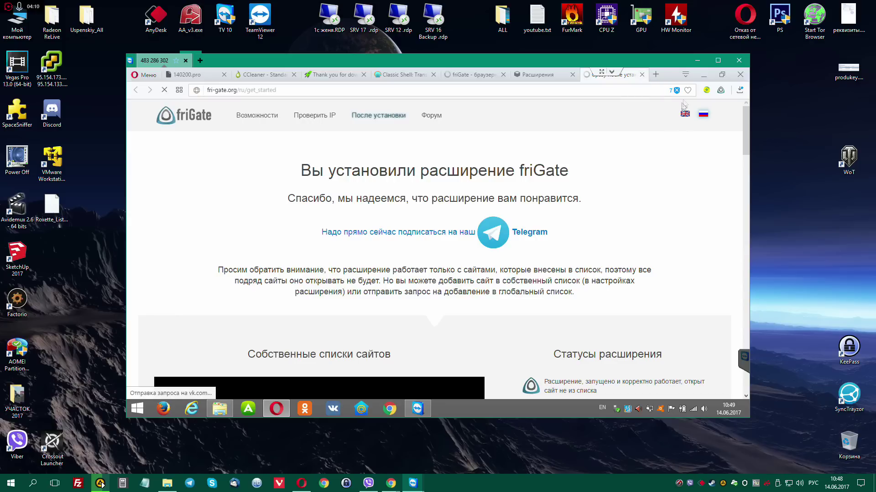
# - Open Opera's extension management and remove the "Защита от веб-угроз 360" extension
pyautogui.click(151, 76)
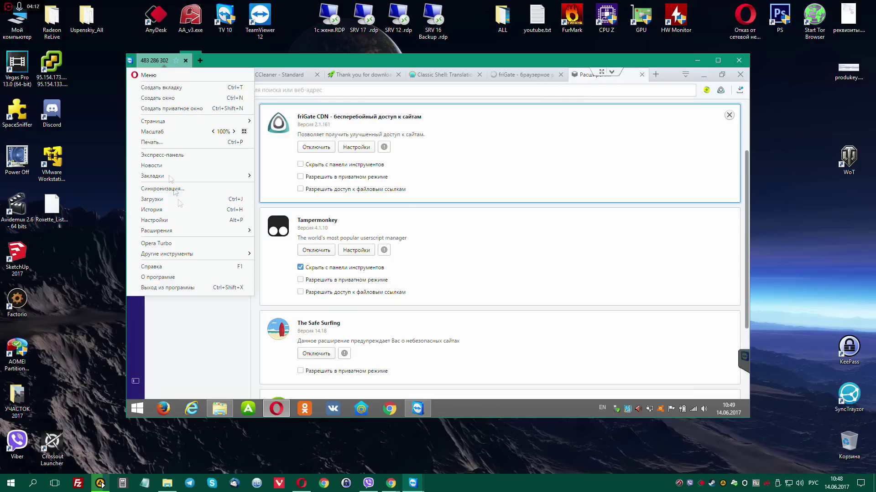
pyautogui.moveTo(173, 231)
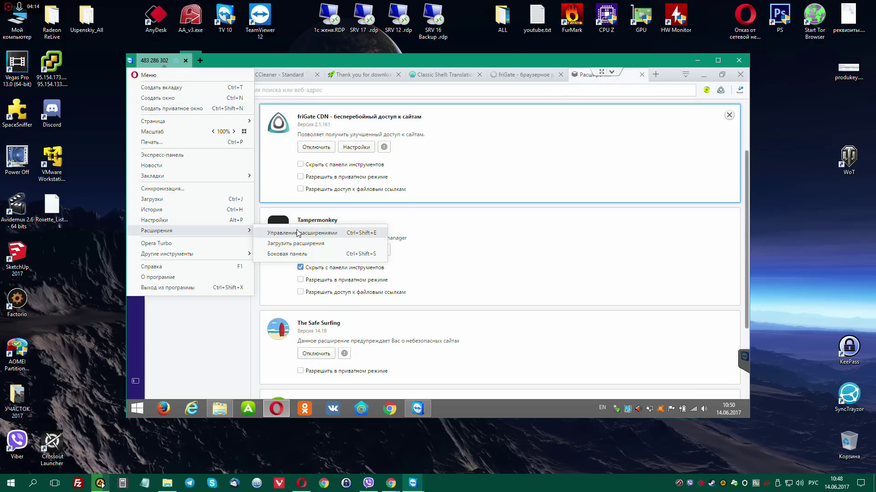
pyautogui.click(280, 232)
pyautogui.scroll(-3, 525, 285)
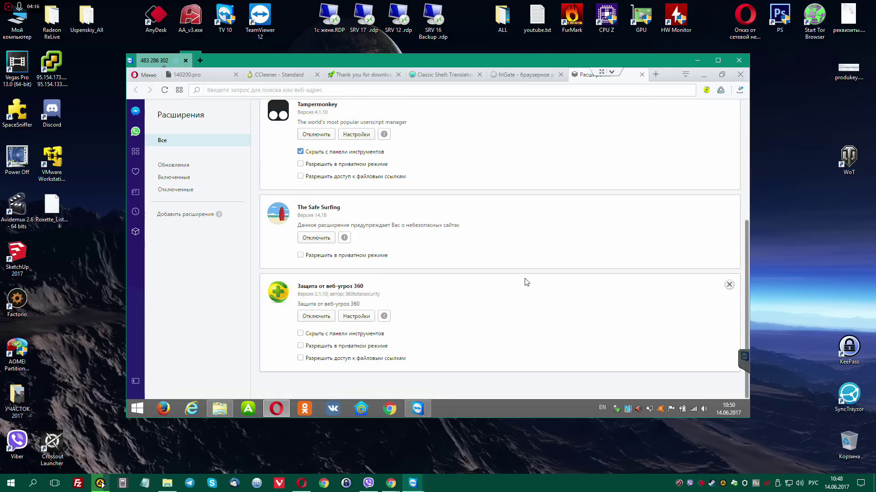
pyautogui.click(728, 285)
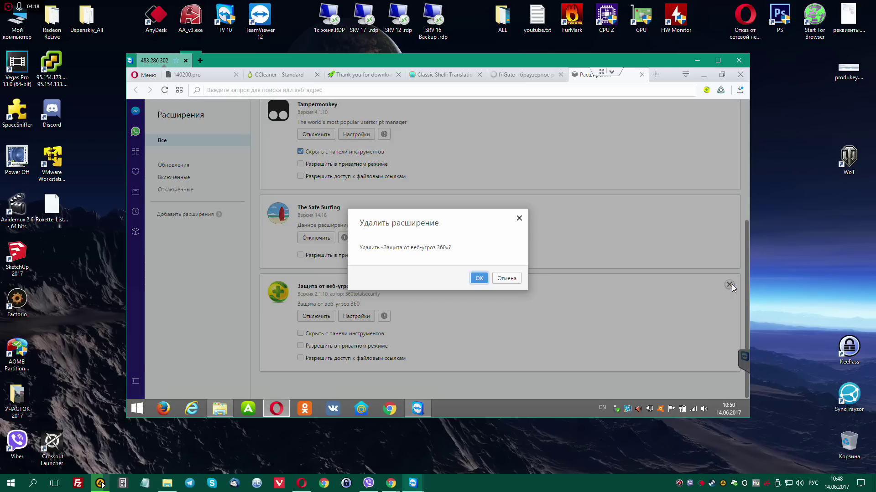
pyautogui.click(478, 279)
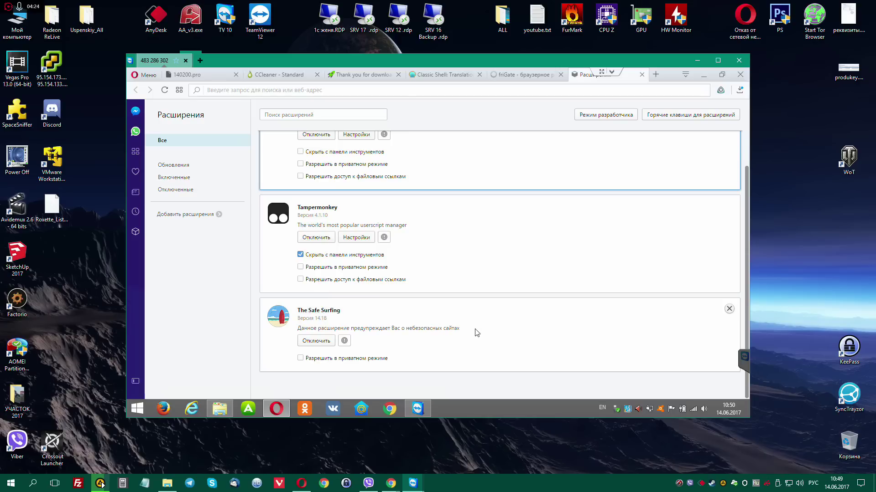
# - Remove the Tampermonkey and The Safe Surfing extensions, then close the extensions and friGate tabs
pyautogui.click(344, 341)
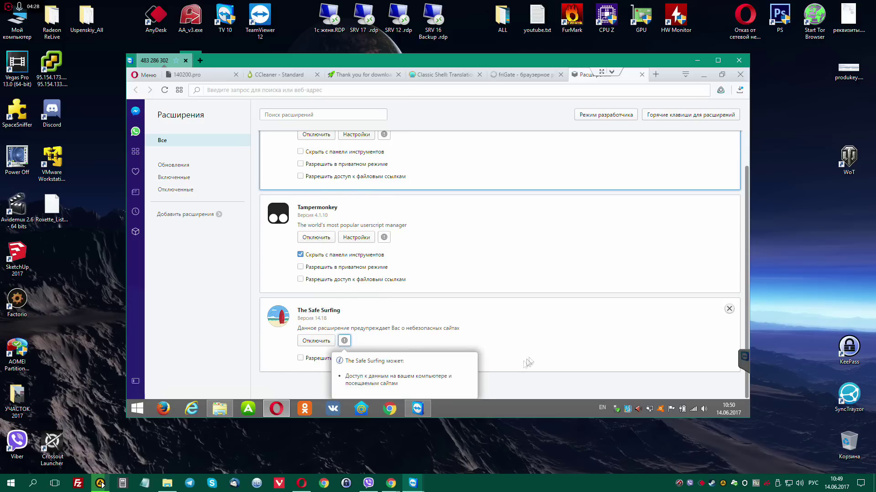
pyautogui.scroll(1, 529, 362)
pyautogui.click(547, 310)
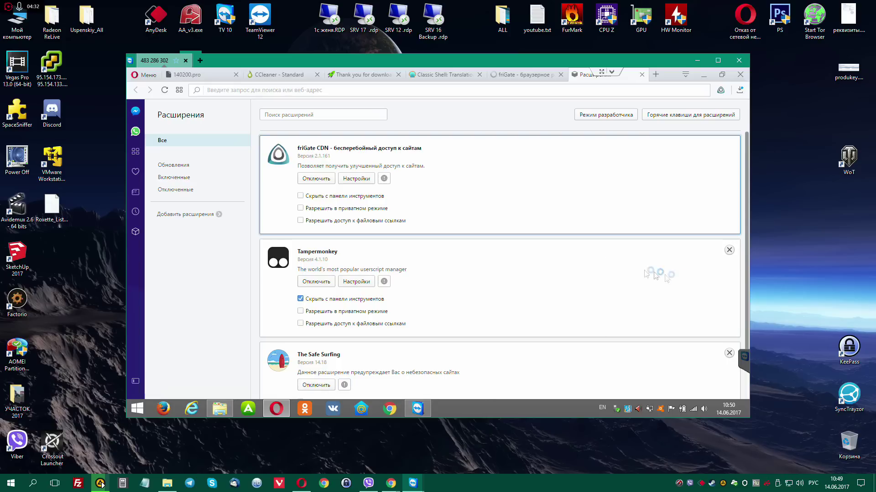
pyautogui.click(729, 250)
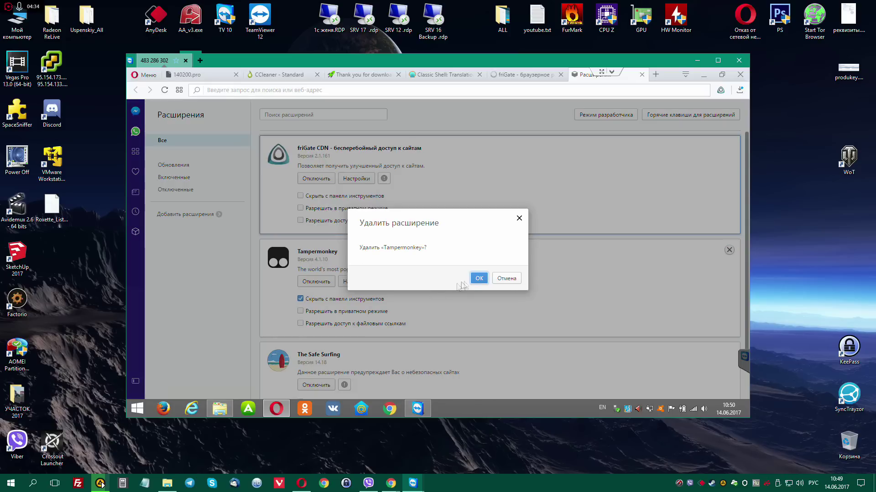
pyautogui.click(479, 280)
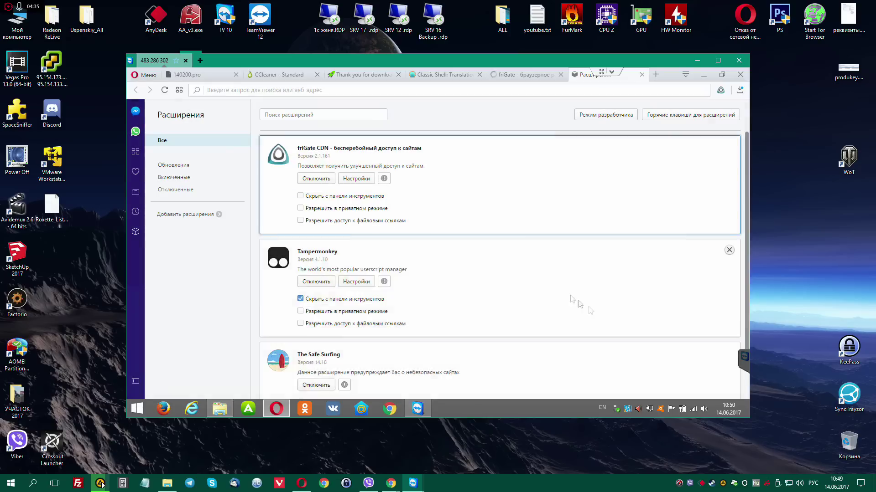
pyautogui.click(729, 250)
pyautogui.click(479, 278)
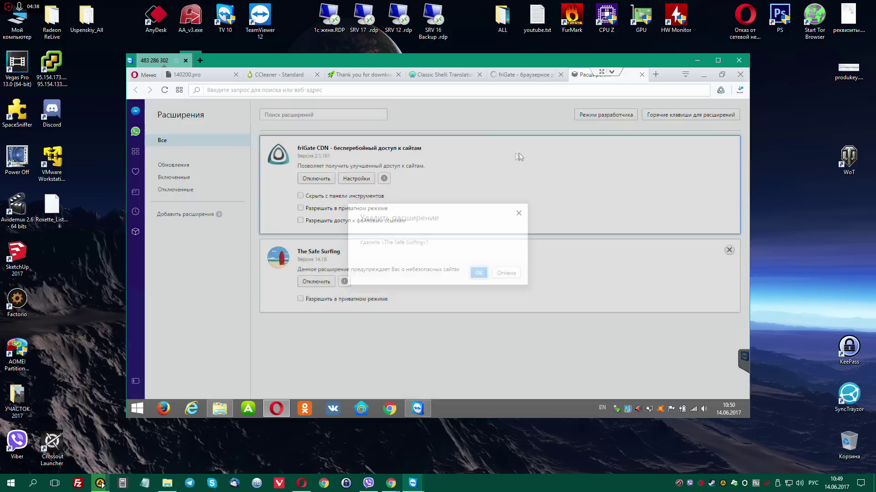
pyautogui.click(641, 74)
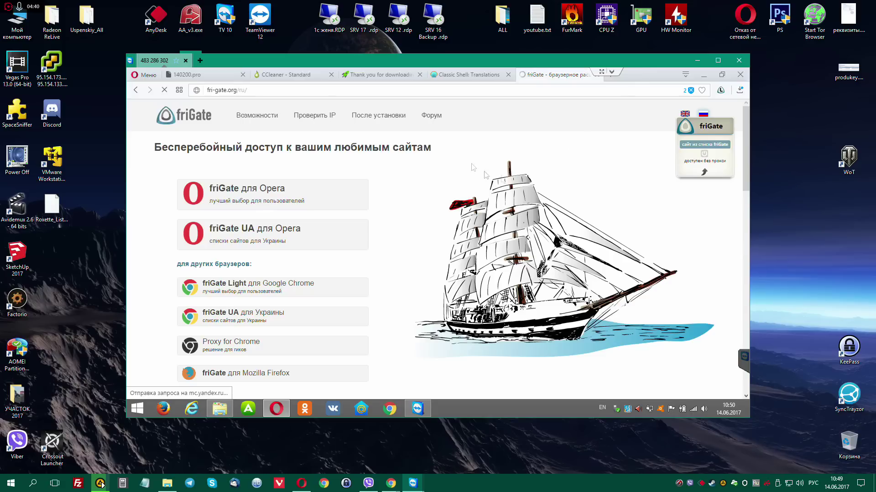
pyautogui.click(595, 76)
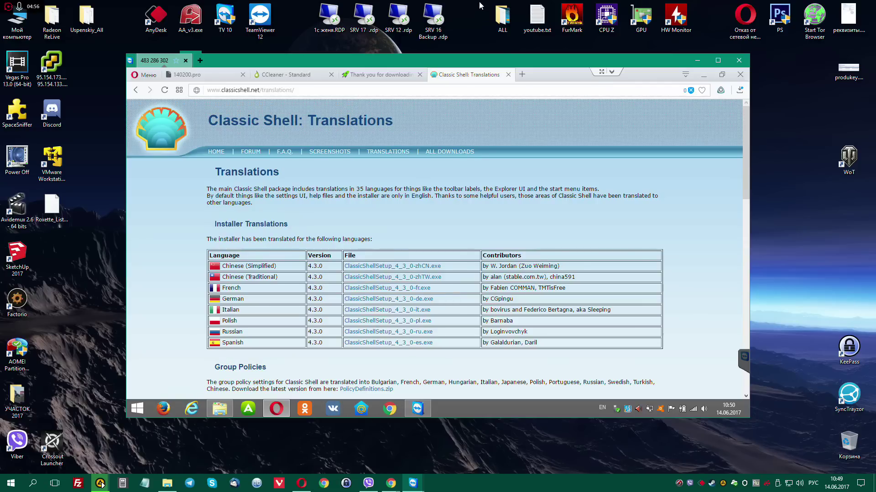
pyautogui.moveTo(450, 64)
pyautogui.mouseDown()
pyautogui.moveTo(460, 28)
pyautogui.moveTo(455, 57)
pyautogui.mouseUp()
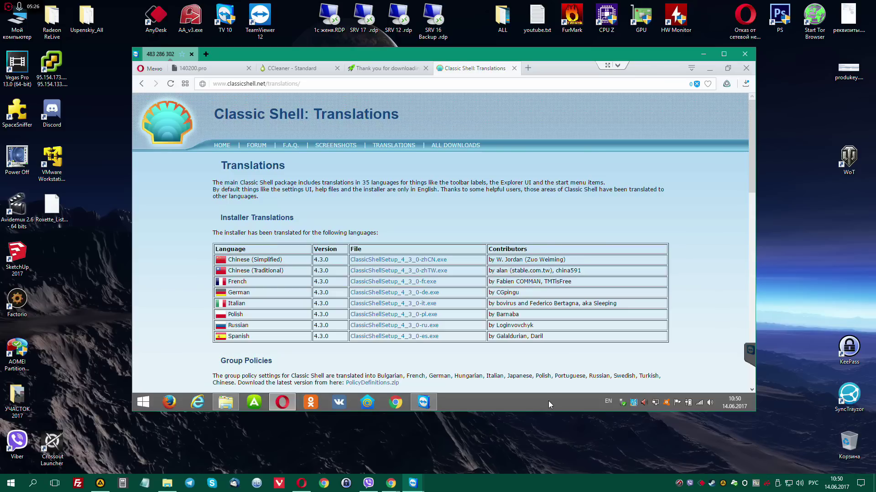
pyautogui.click(549, 431)
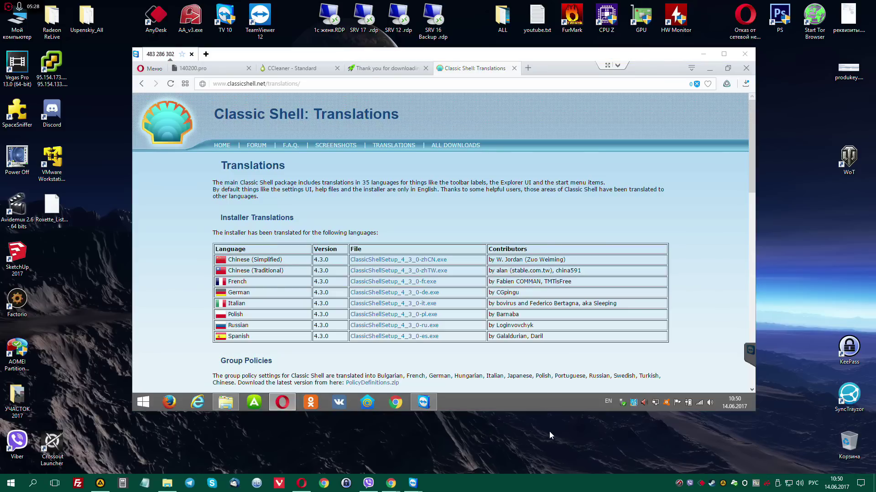
pyautogui.click(145, 405)
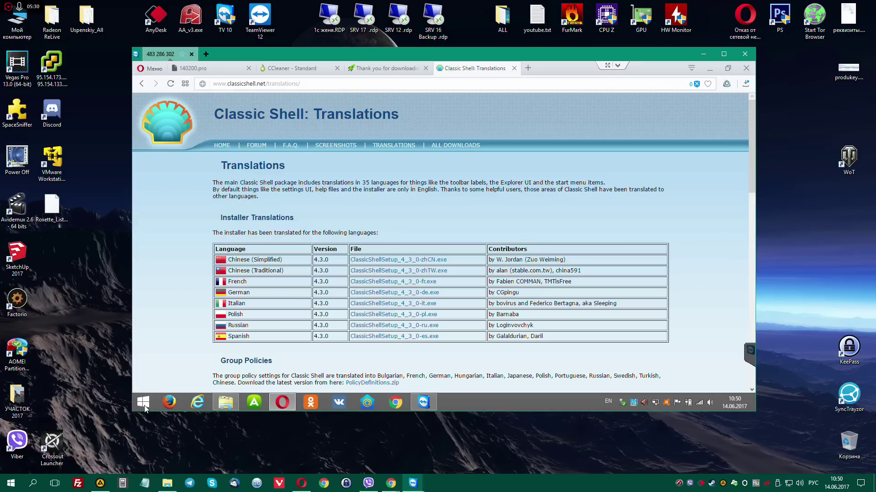
pyautogui.moveTo(316, 57); pyautogui.dragTo(313, 63)
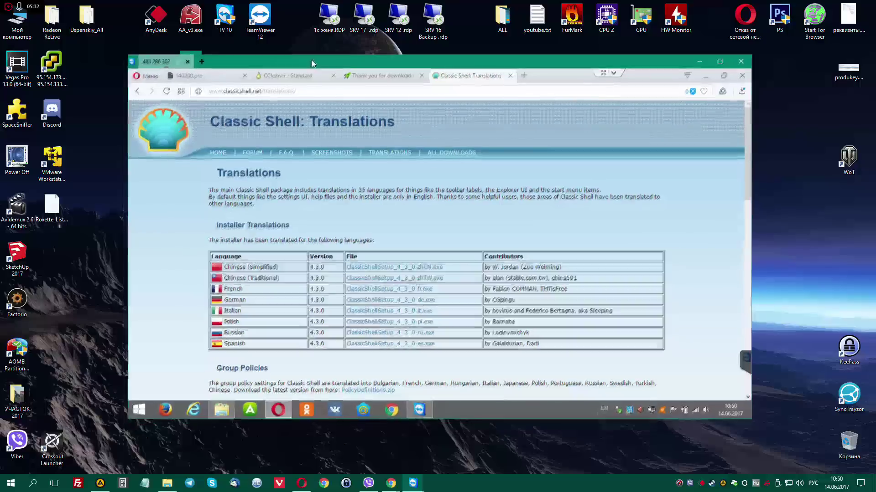
pyautogui.click(615, 72)
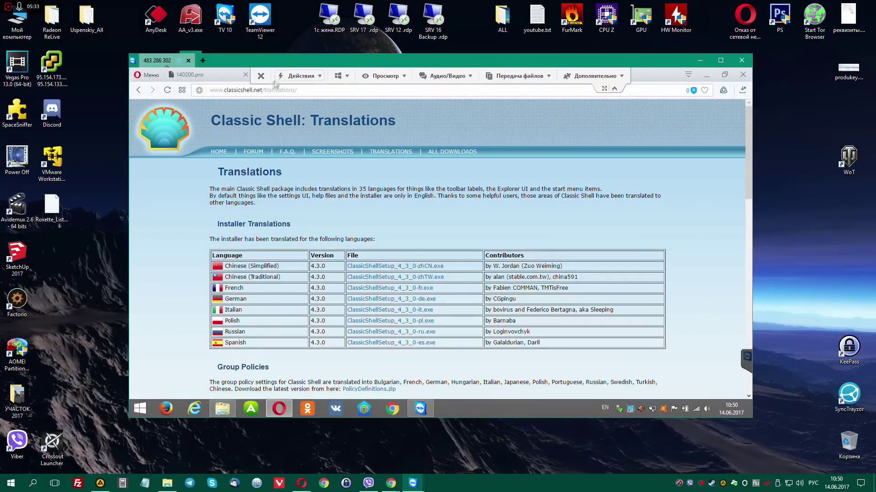
pyautogui.click(320, 77)
pyautogui.click(319, 98)
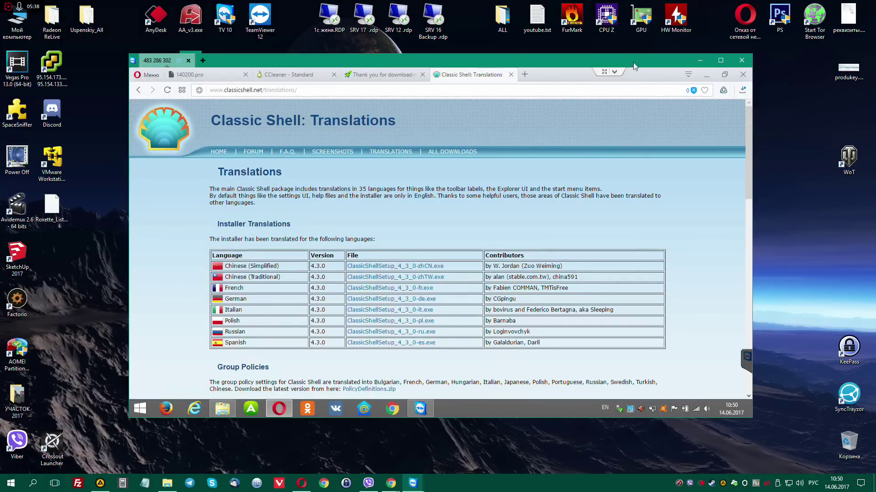
pyautogui.click(588, 434)
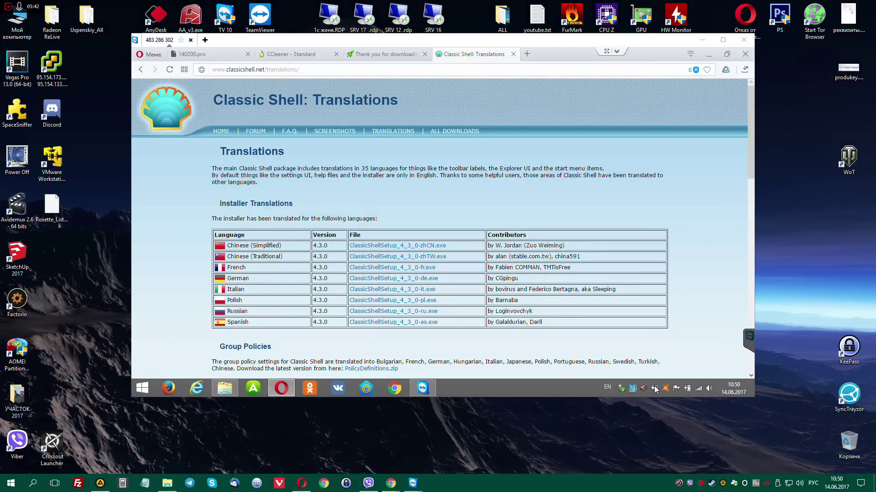
pyautogui.click(590, 388)
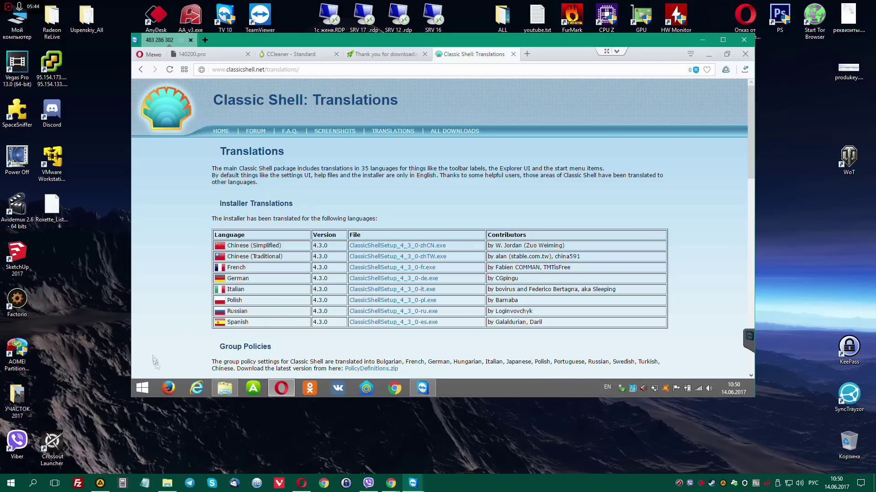
pyautogui.moveTo(540, 44); pyautogui.dragTo(562, 58)
pyautogui.click(570, 445)
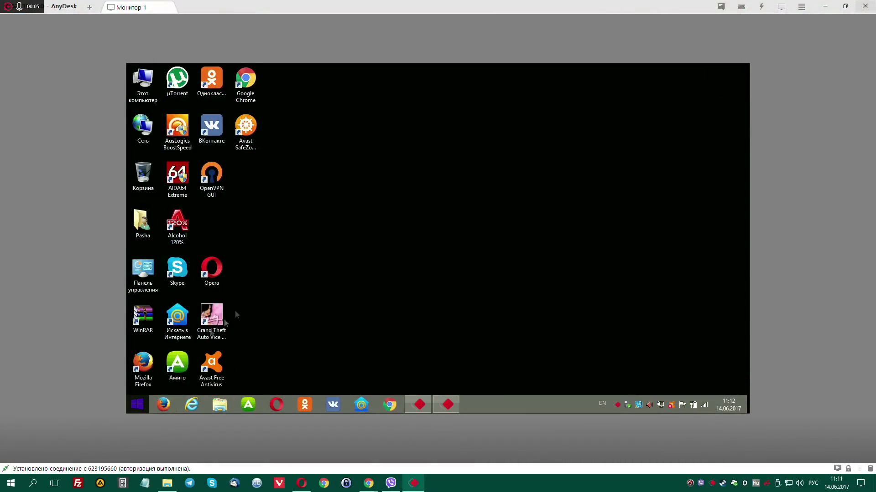
# - In the AnyDesk session, open the Classic Start Menu settings and view the list of start menu items
pyautogui.click(136, 406)
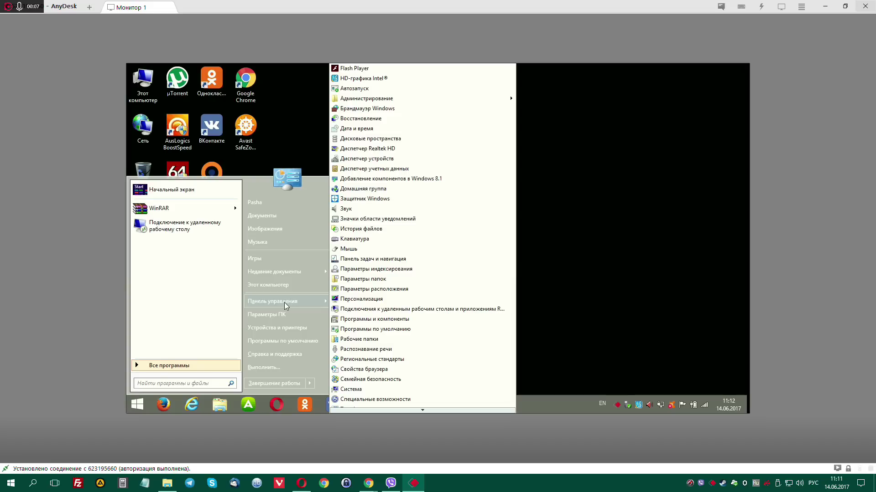
pyautogui.click(137, 405)
pyautogui.rightClick(138, 404)
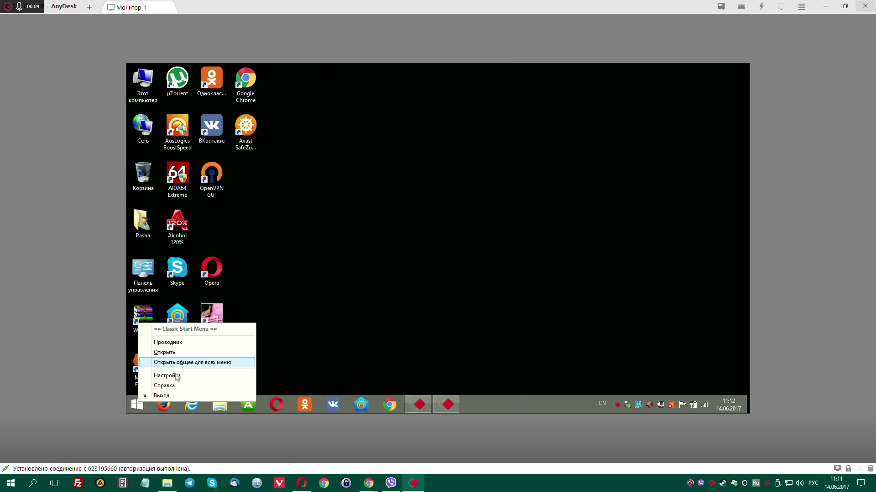
pyautogui.click(178, 378)
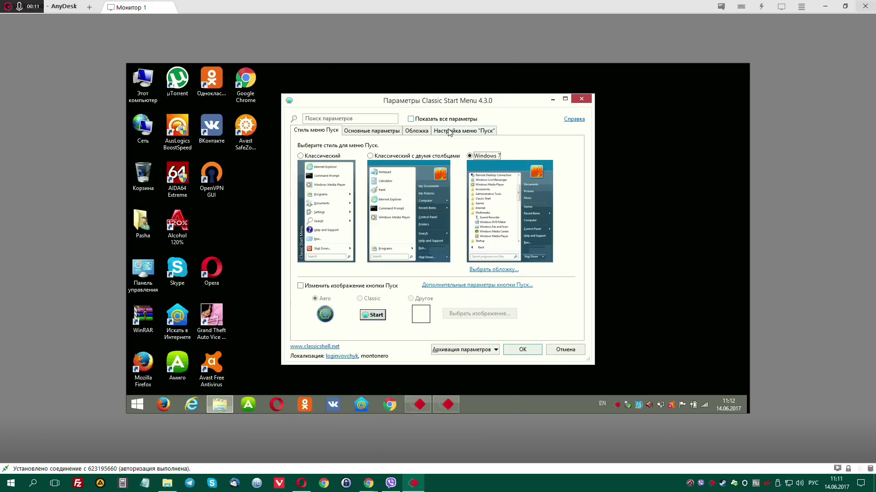
pyautogui.click(450, 131)
pyautogui.moveTo(454, 101); pyautogui.dragTo(493, 104)
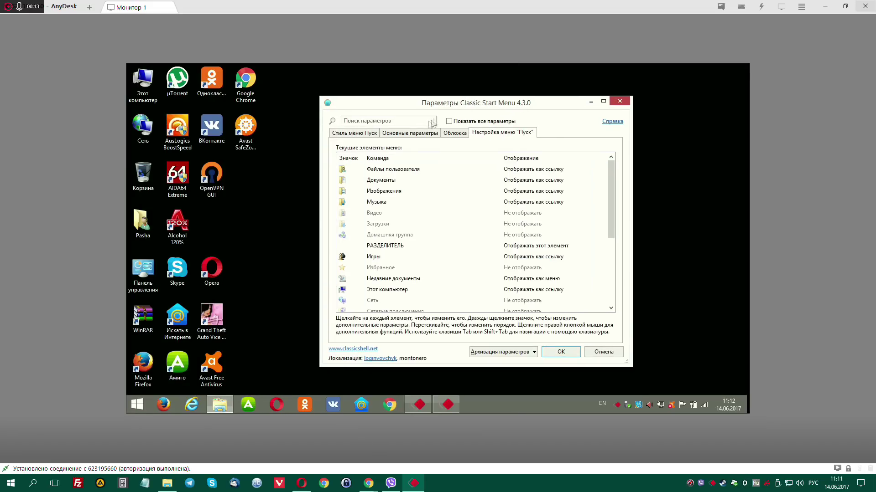
# - Toggle the "Ослабить цвет 'стекла'" option of the Windows 8 skin, save the settings and check the start menu
pyautogui.click(454, 133)
pyautogui.click(362, 198)
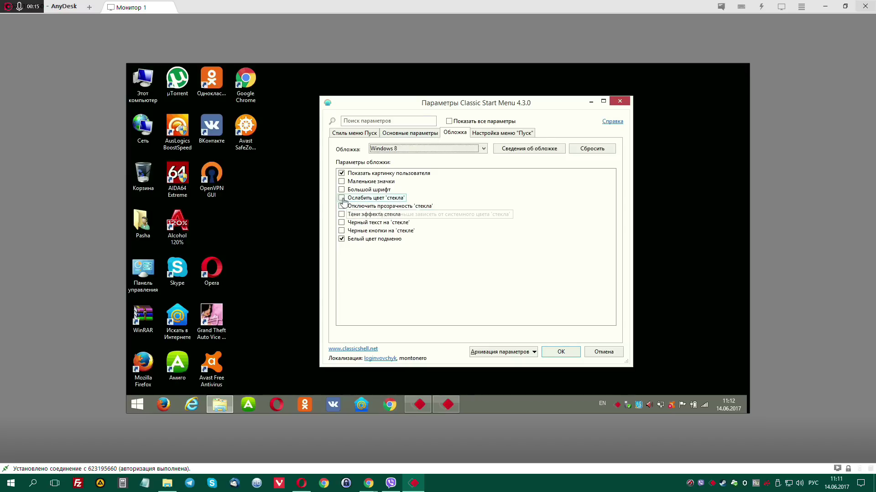
pyautogui.click(555, 352)
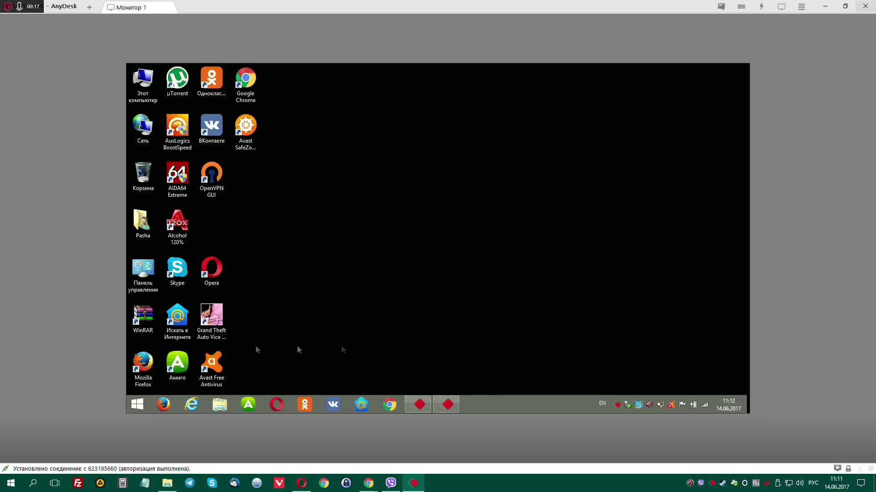
pyautogui.click(137, 405)
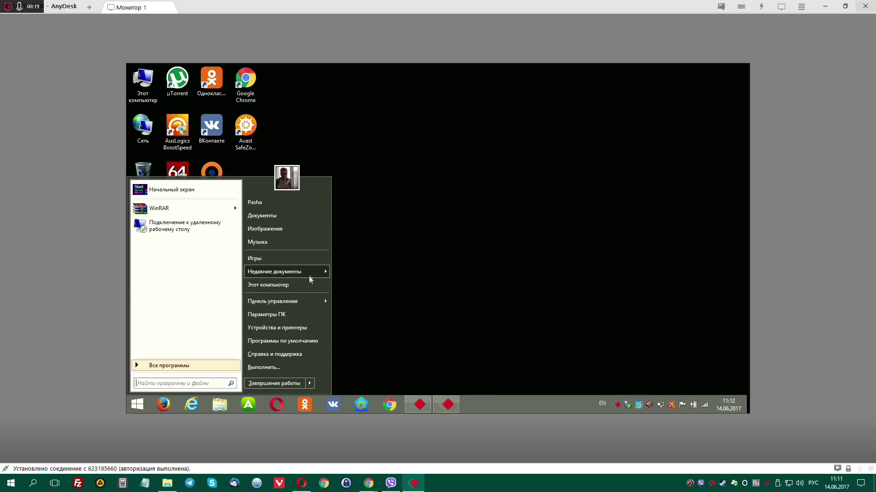
pyautogui.click(520, 187)
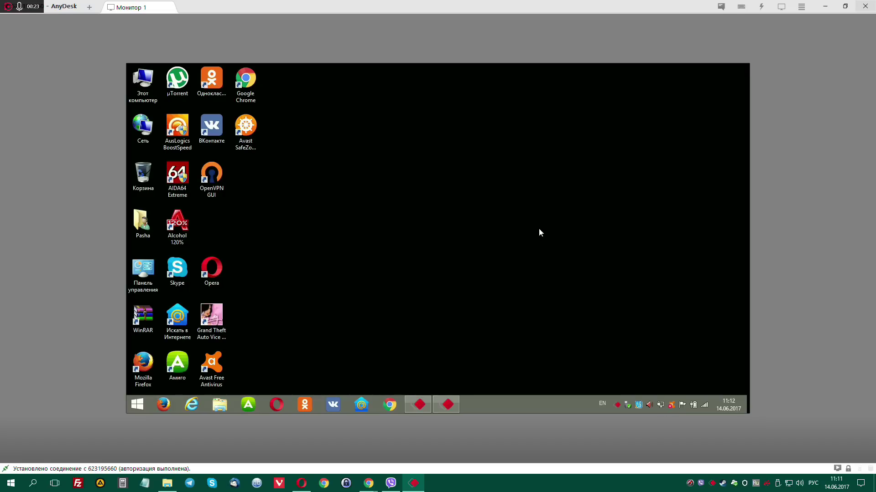
# - Open the remote computer's "Программы и компоненты" list and look through the installed programs
pyautogui.click(137, 405)
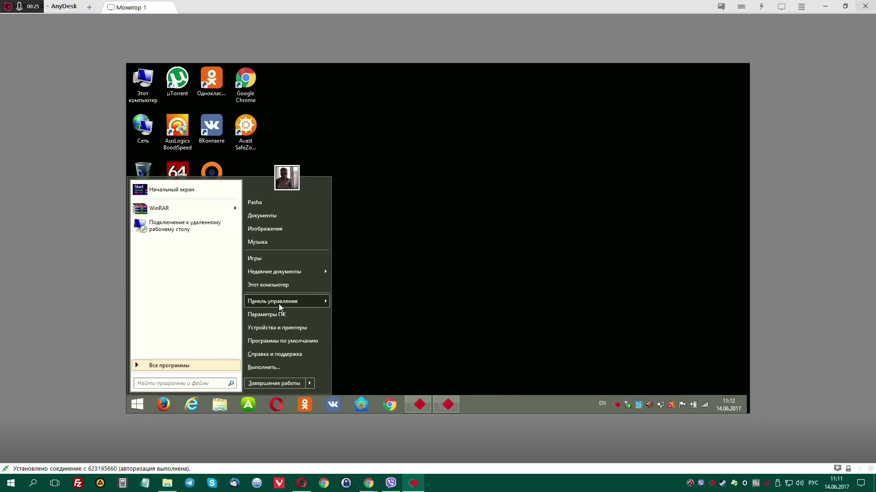
pyautogui.moveTo(278, 302)
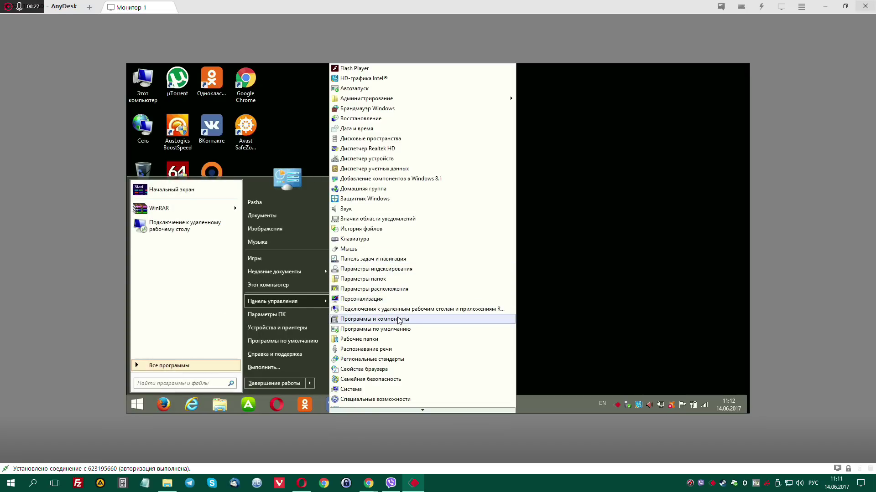
pyautogui.click(491, 282)
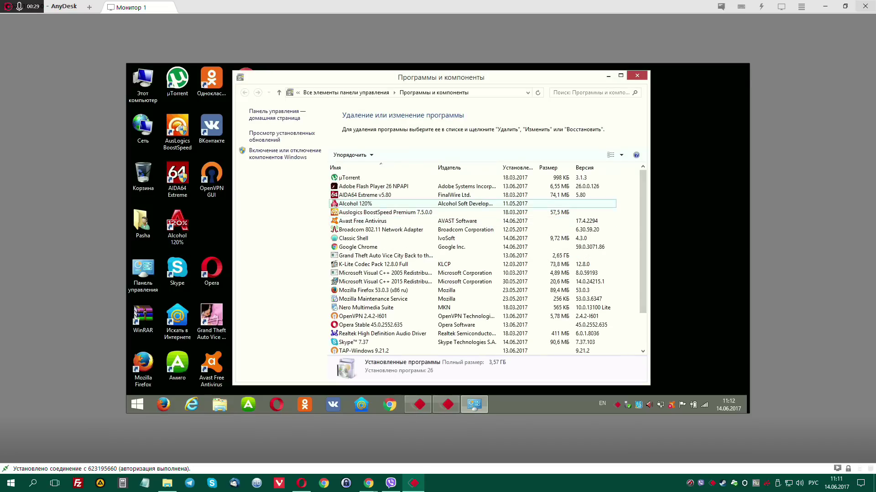
pyautogui.scroll(-2, 396, 312)
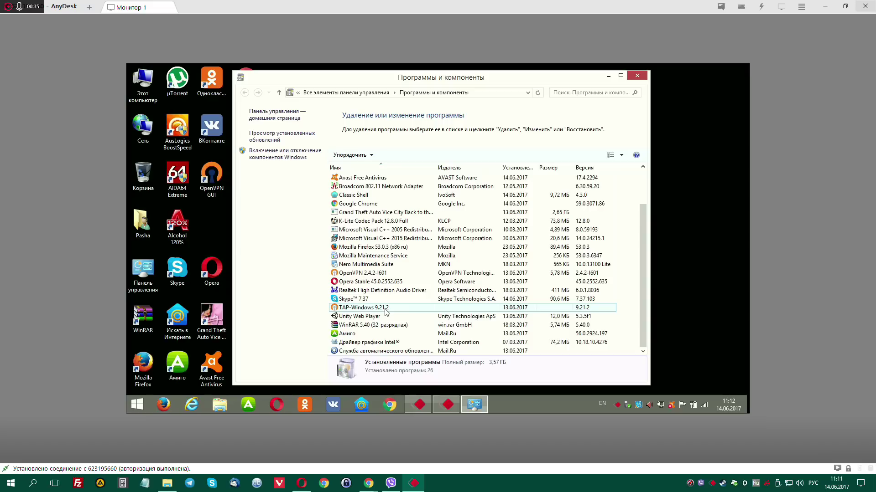
pyautogui.scroll(2, 387, 312)
# - Launch the Avast Free Antivirus setup from the installed programs and choose to change its components
pyautogui.click(401, 221)
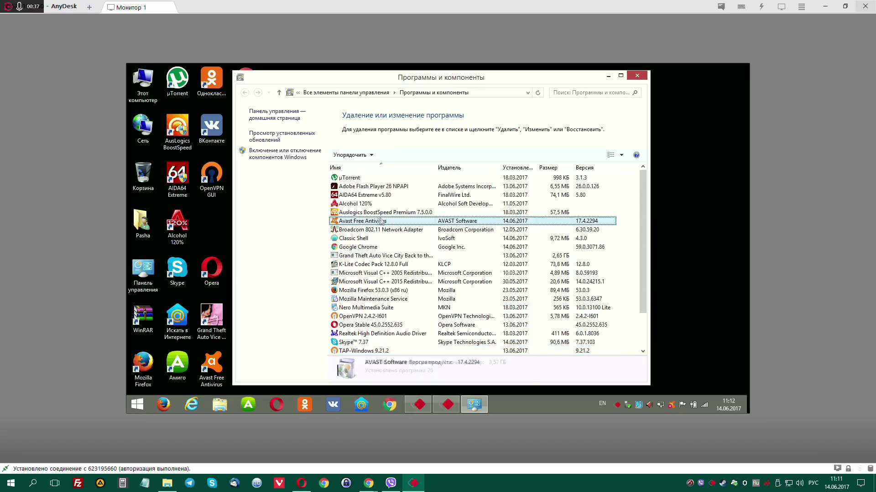
pyautogui.click(423, 154)
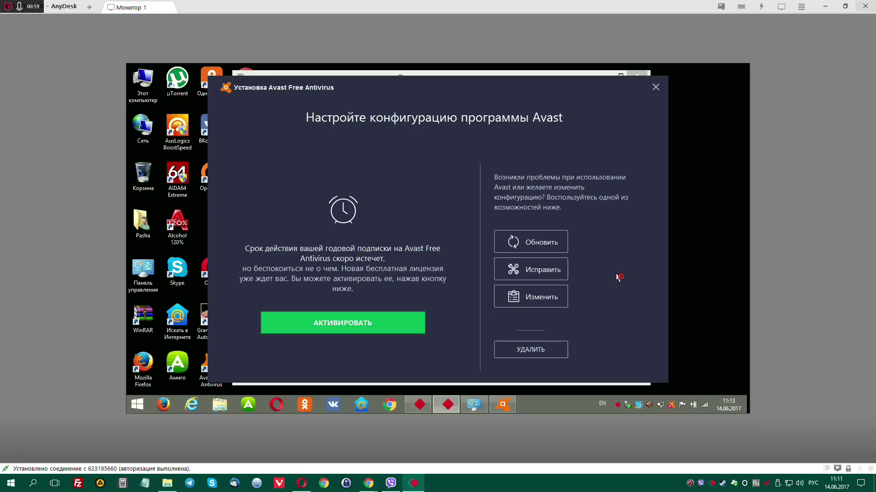
pyautogui.click(531, 296)
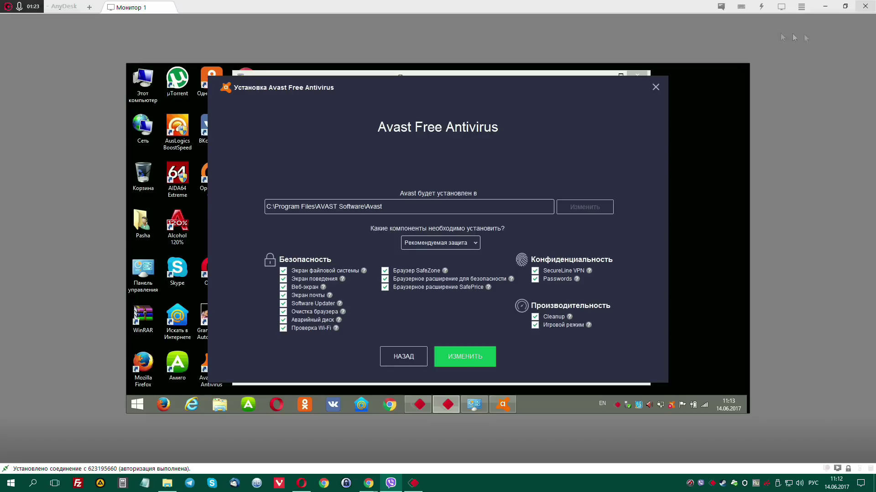
# - Request elevated rights in AnyDesk through the other user's authorization and dismiss the recommendation window
pyautogui.click(721, 7)
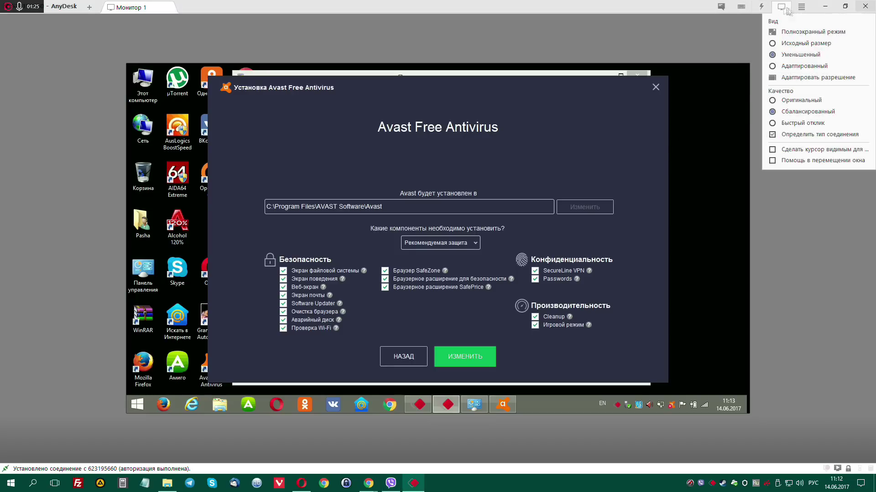
pyautogui.click(761, 7)
pyautogui.click(773, 32)
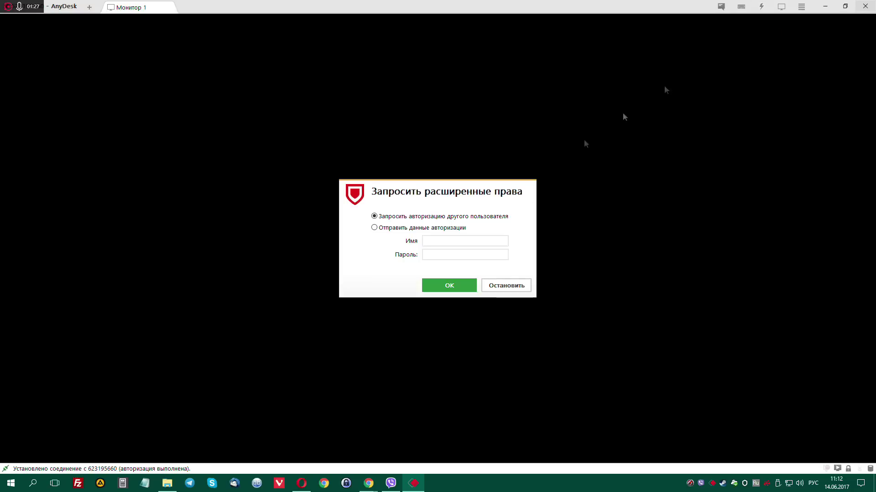
pyautogui.click(448, 284)
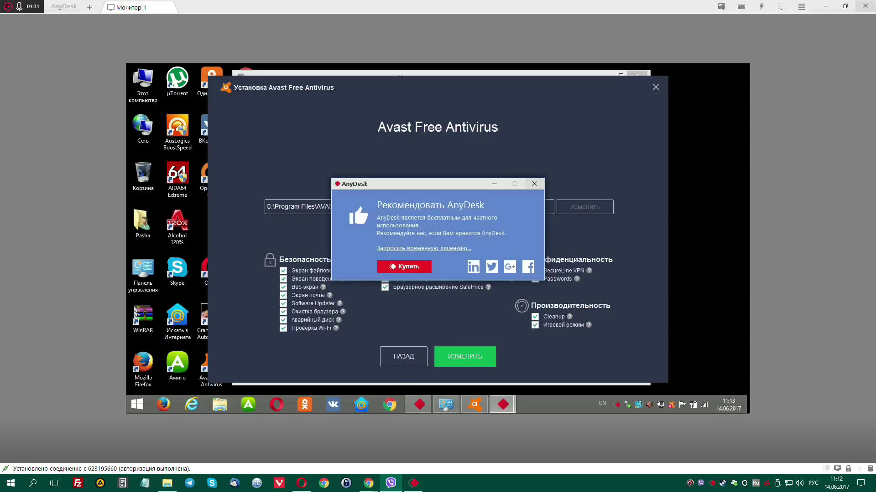
pyautogui.click(534, 184)
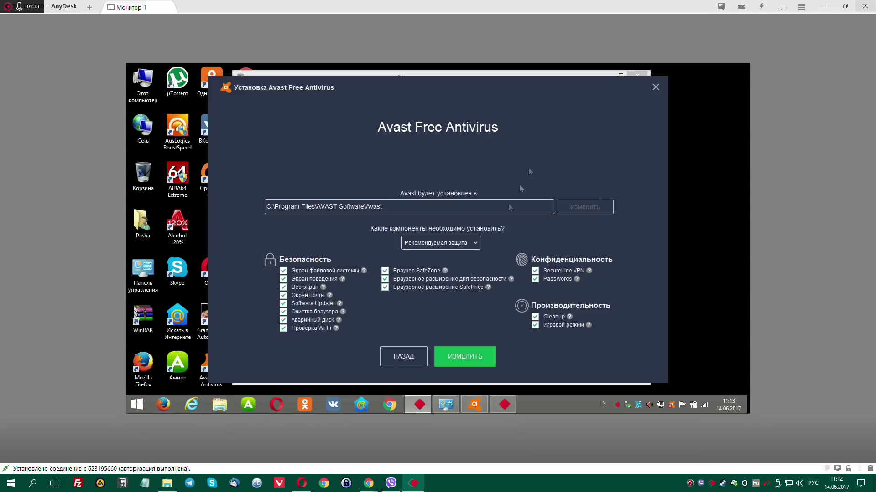
# - Set the Avast component set to "Минимальная защита" and apply the change
pyautogui.click(385, 270)
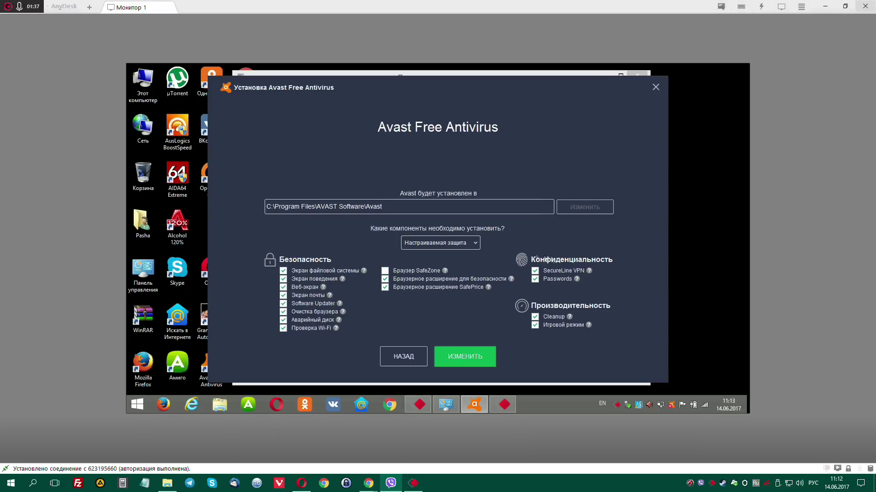
pyautogui.click(437, 244)
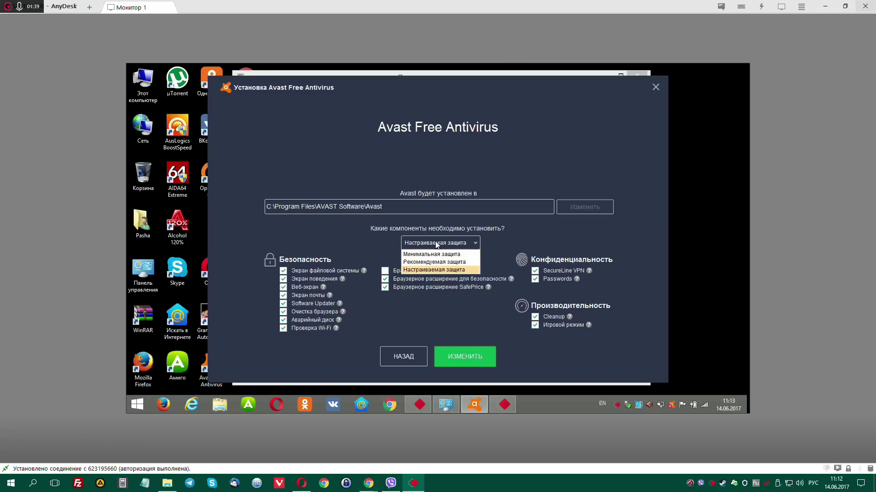
pyautogui.click(431, 255)
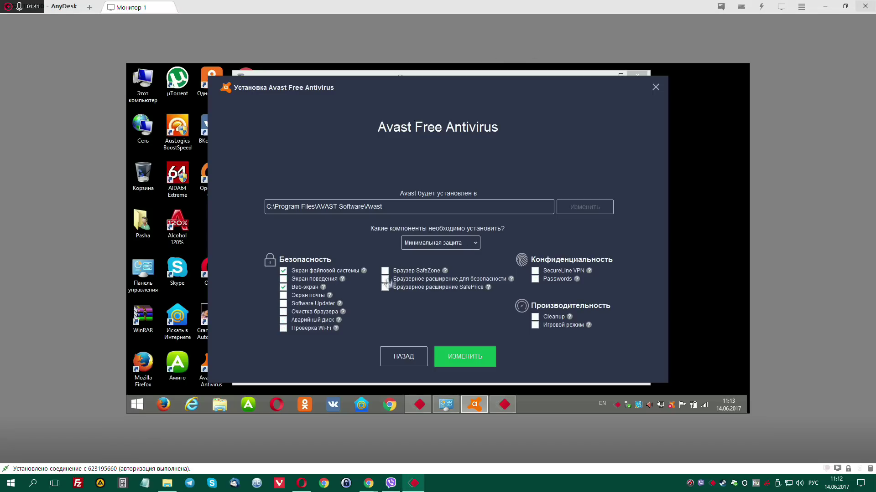
pyautogui.click(466, 358)
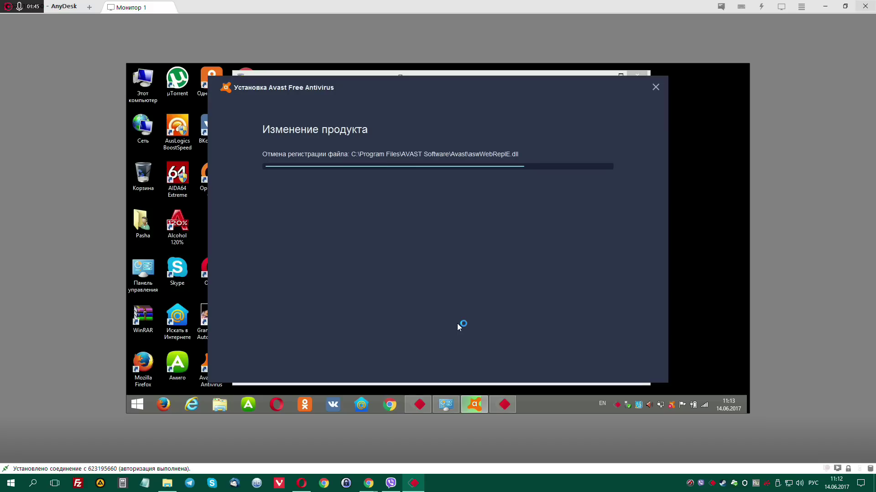
# - Open the "Этот компьютер" window, move it up and look over the AIDA64 Extreme and AusLogics BoostSpeed desktop shortcuts
pyautogui.doubleClick(142, 82)
pyautogui.moveTo(483, 97); pyautogui.dragTo(493, 76)
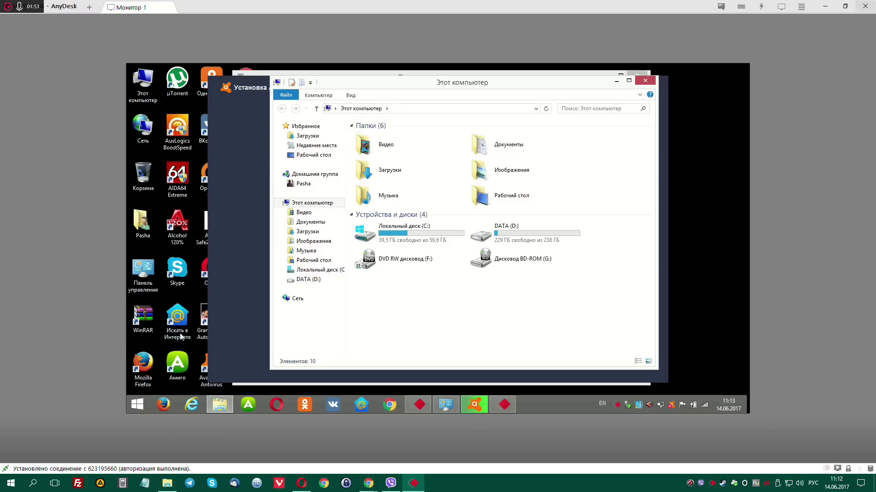
pyautogui.click(174, 184)
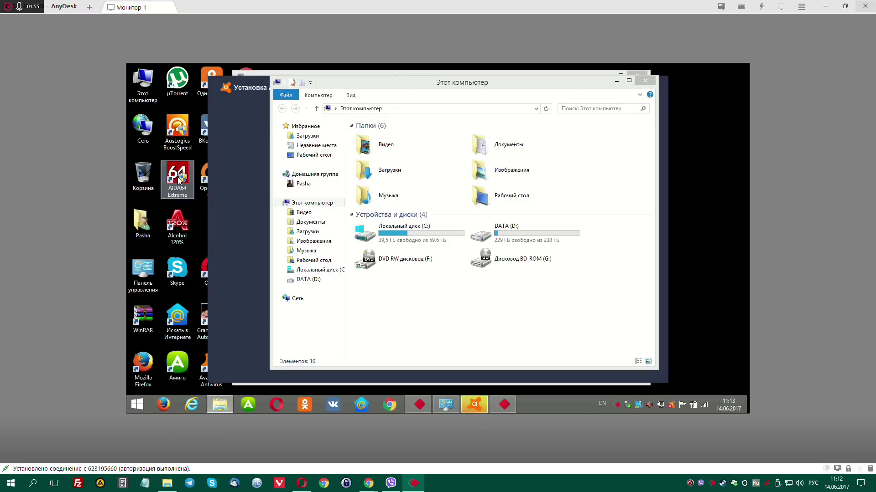
pyautogui.click(180, 133)
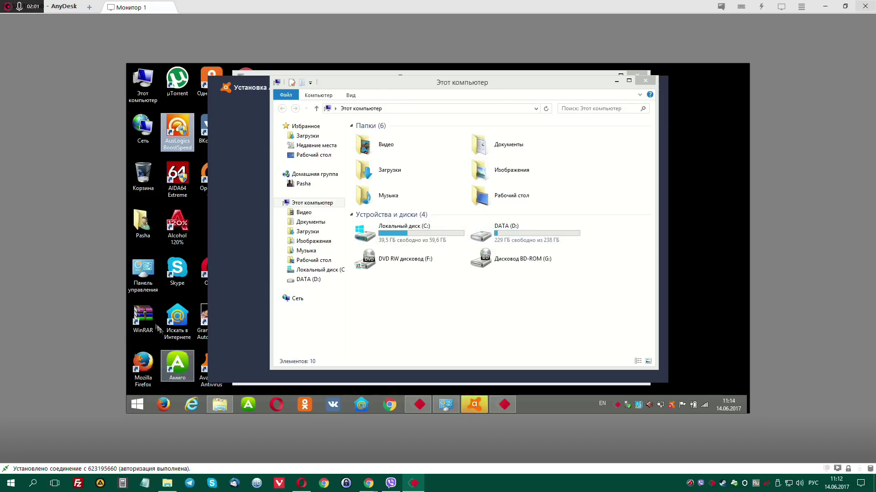
# - Permanently delete the WinRAR shortcut from the remote desktop
pyautogui.click(144, 318)
pyautogui.press('Delete')
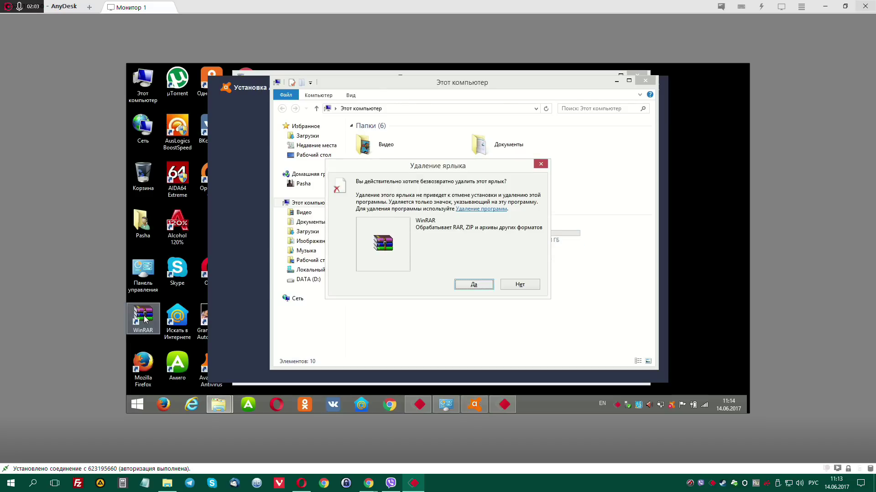
pyautogui.press('Return')
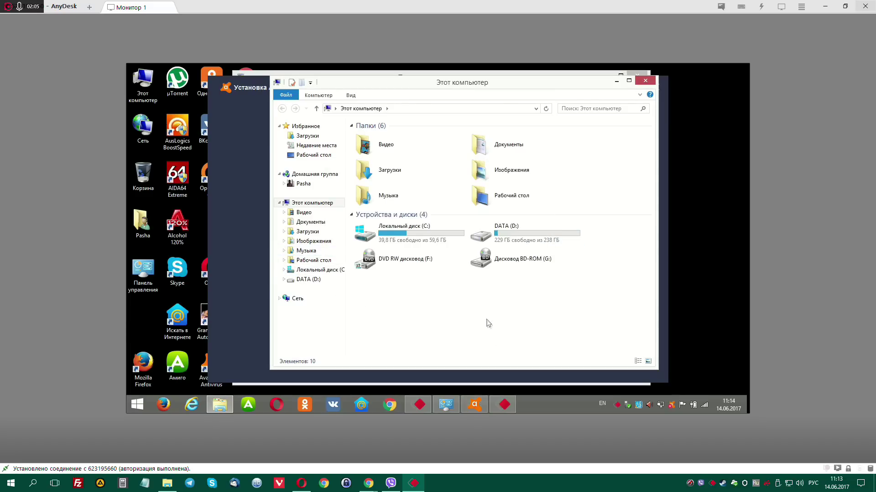
# - Move the "Этот компьютер" window aside and bring the Avast setup window to the front
pyautogui.moveTo(524, 84); pyautogui.dragTo(595, 86)
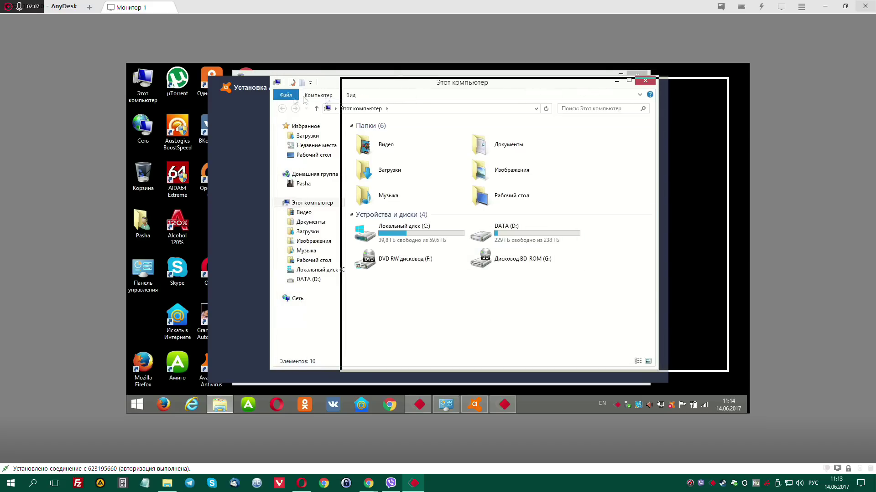
pyautogui.click(238, 121)
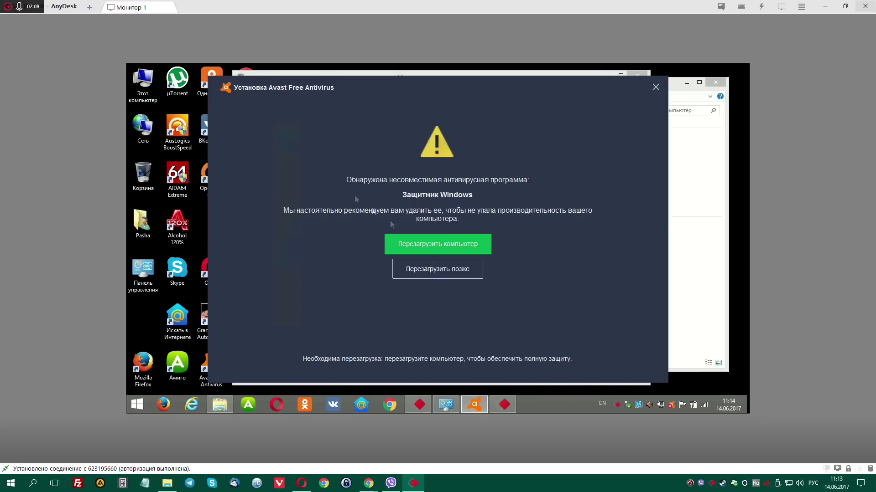
# - Postpone the computer restart requested by Avast and choose another reminder interval
pyautogui.click(437, 270)
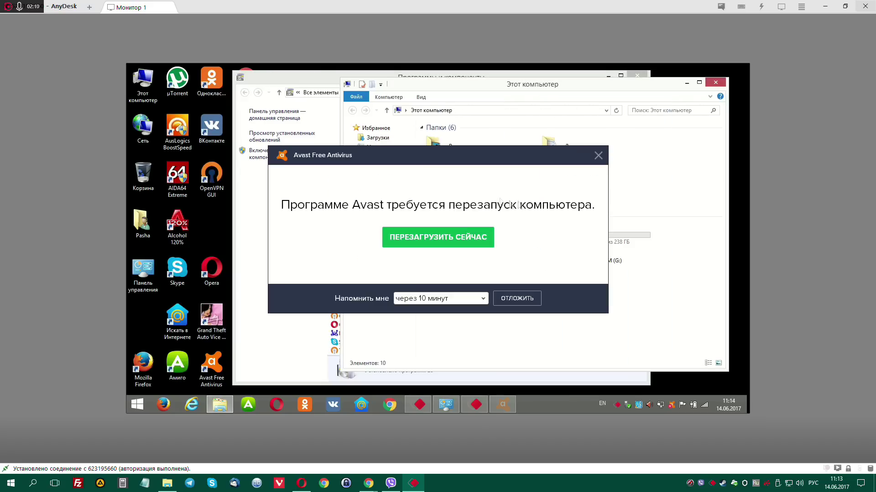
pyautogui.click(483, 299)
pyautogui.click(452, 363)
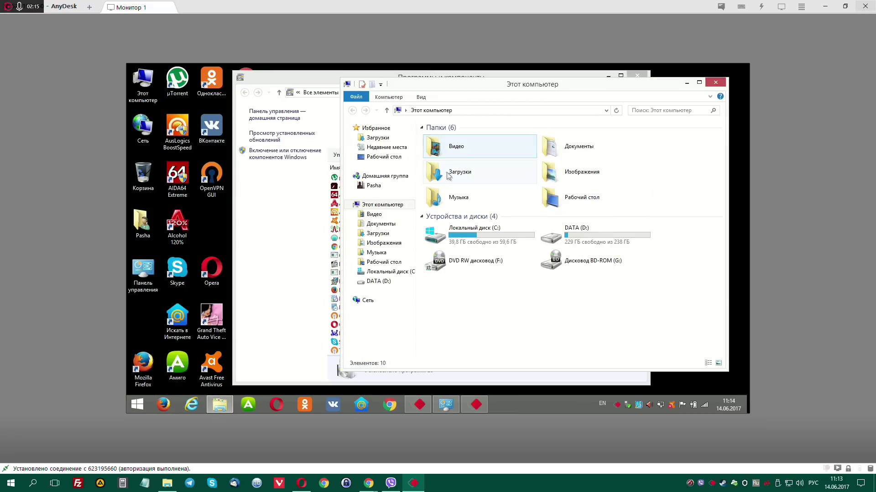
# - In "Загрузки" sorted by modification date, cut ccsetup531 (1), 911 (1), ccsetup531 and adwcleaner_6.047
pyautogui.doubleClick(463, 172)
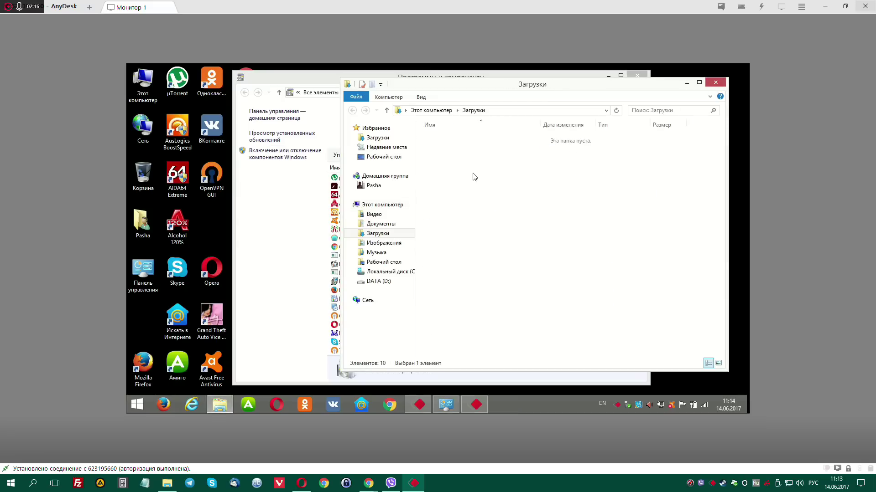
pyautogui.click(564, 125)
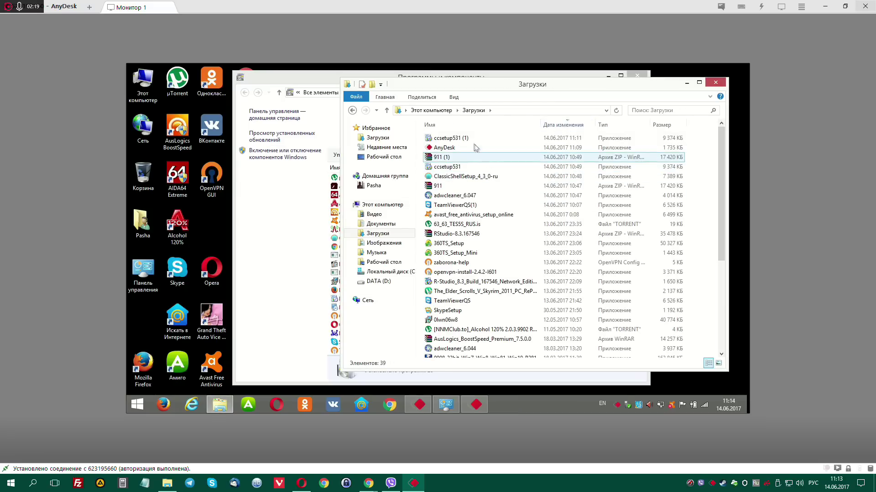
pyautogui.click(455, 141)
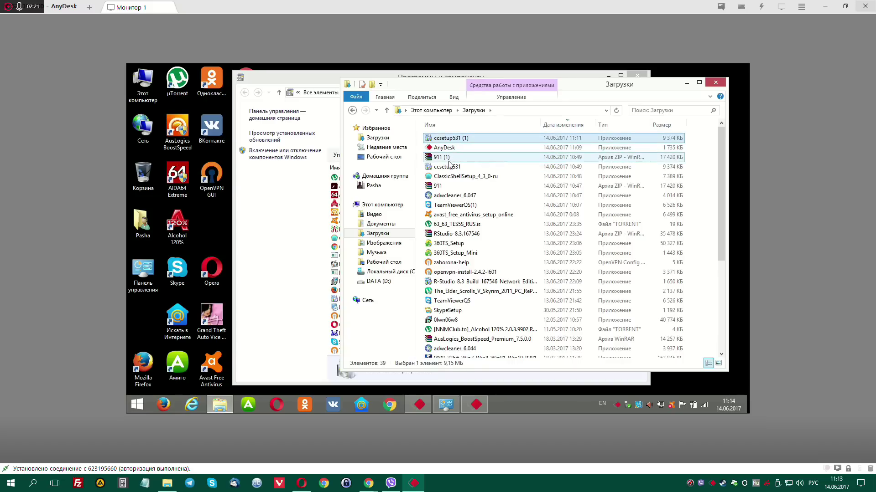
pyautogui.keyDown('ctrl'); pyautogui.click(451, 157); pyautogui.keyUp('ctrl')
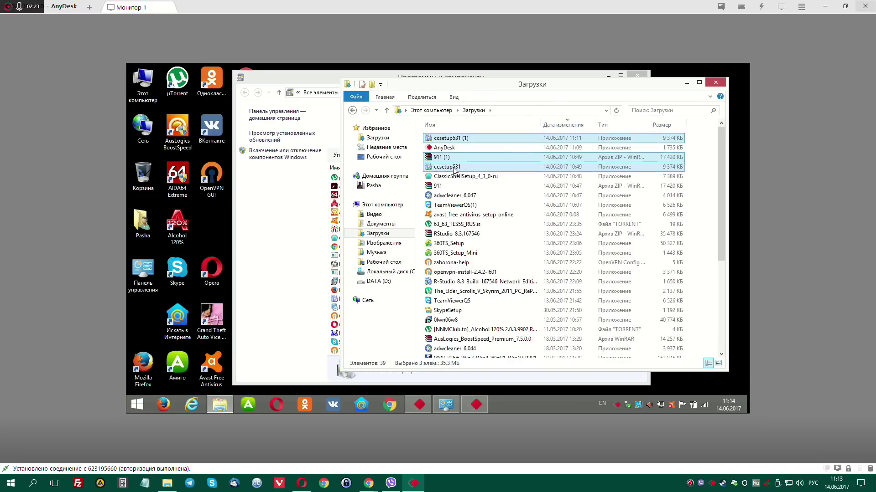
pyautogui.keyDown('ctrl'); pyautogui.click(510, 196); pyautogui.keyUp('ctrl')
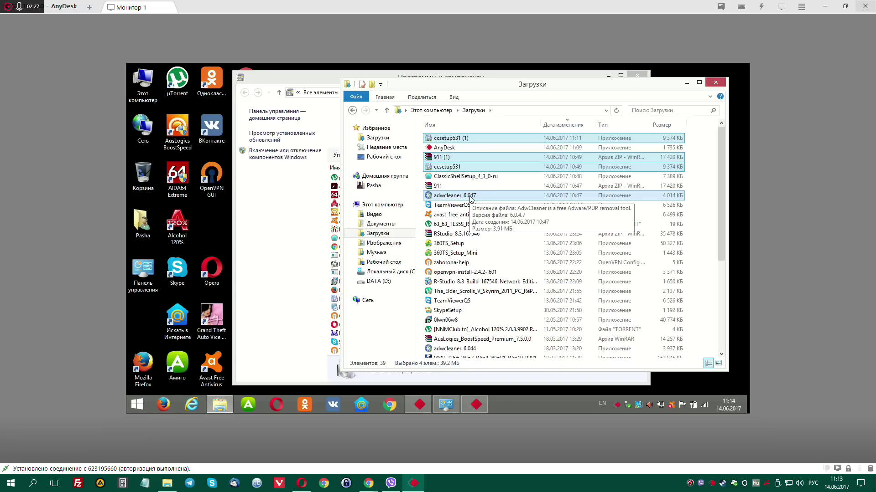
pyautogui.moveTo(484, 91); pyautogui.dragTo(489, 96)
pyautogui.rightClick(468, 145)
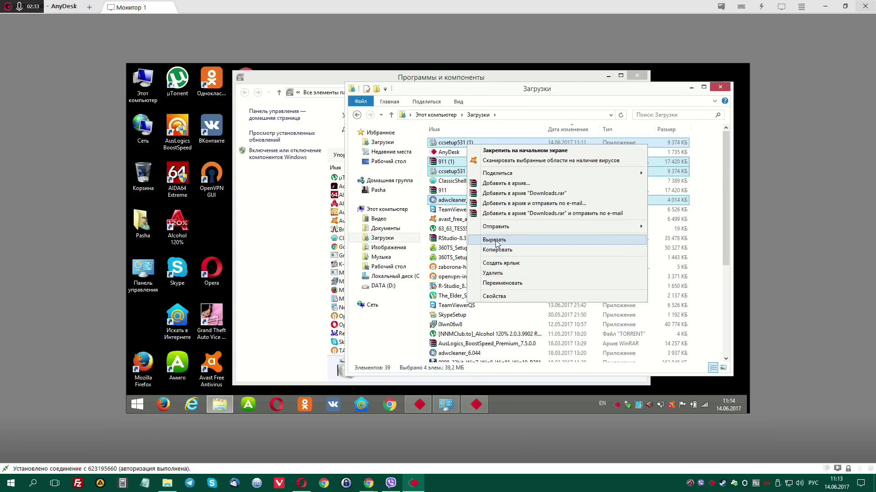
pyautogui.click(496, 249)
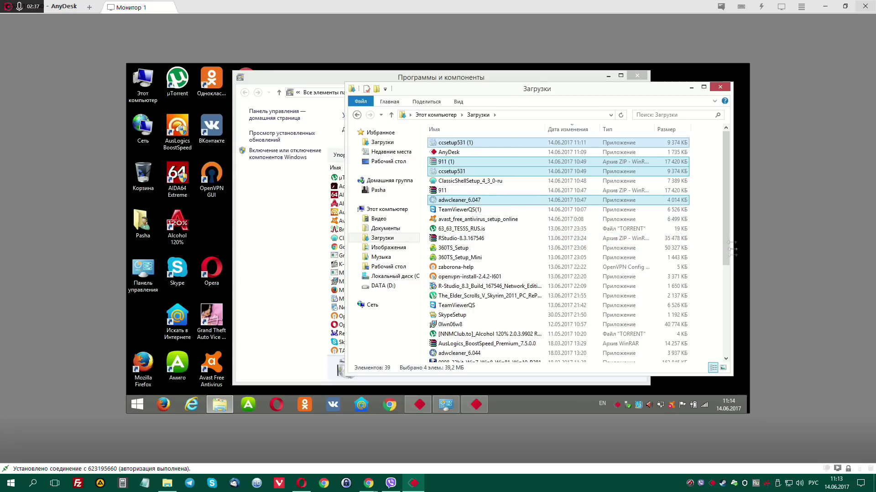
# - Create a folder named 00000 in "Загрузки" and open it
pyautogui.rightClick(710, 193)
pyautogui.moveTo(672, 315)
pyautogui.click(581, 311)
pyautogui.write('000')
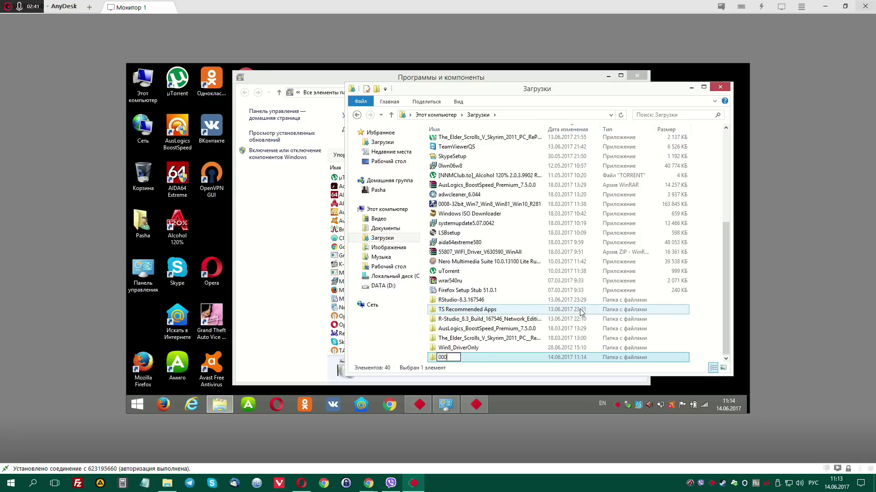
pyautogui.write('00')
pyautogui.press('Return')
pyautogui.press('Return')
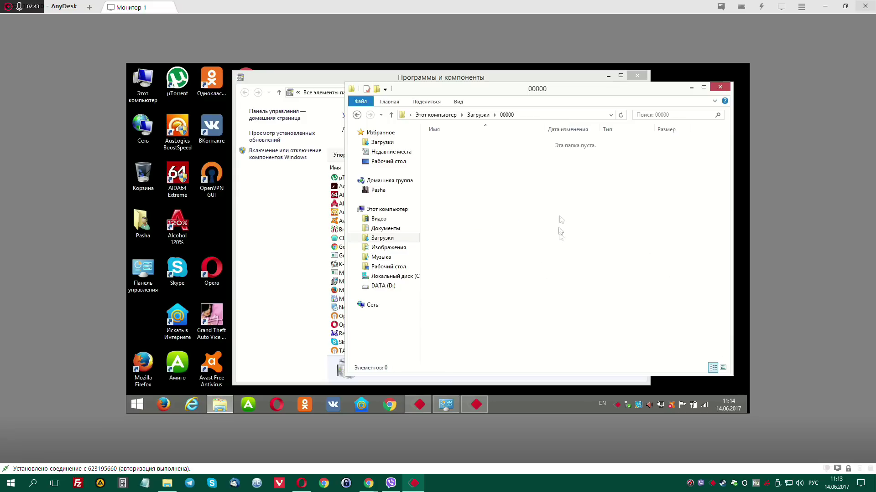
# - Paste the four cut files into the 00000 folder, return to "Загрузки" and reopen 00000
pyautogui.rightClick(505, 210)
pyautogui.click(548, 272)
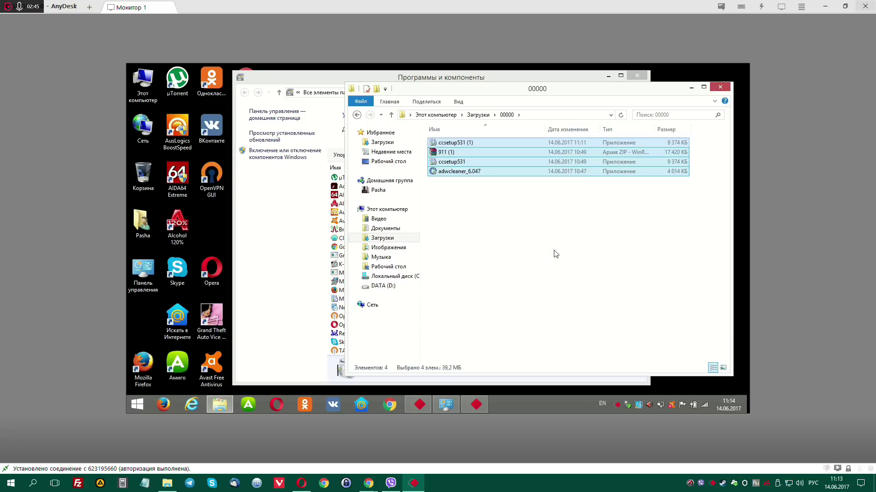
pyautogui.click(530, 239)
pyautogui.click(356, 114)
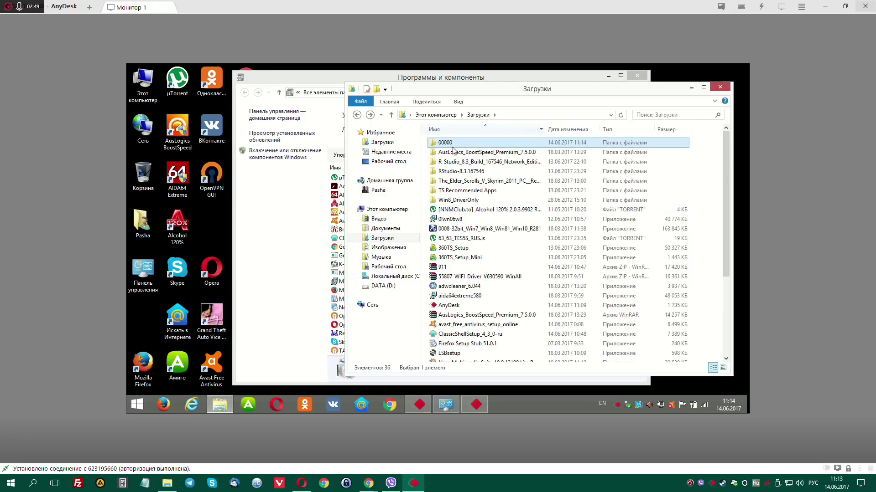
pyautogui.doubleClick(456, 143)
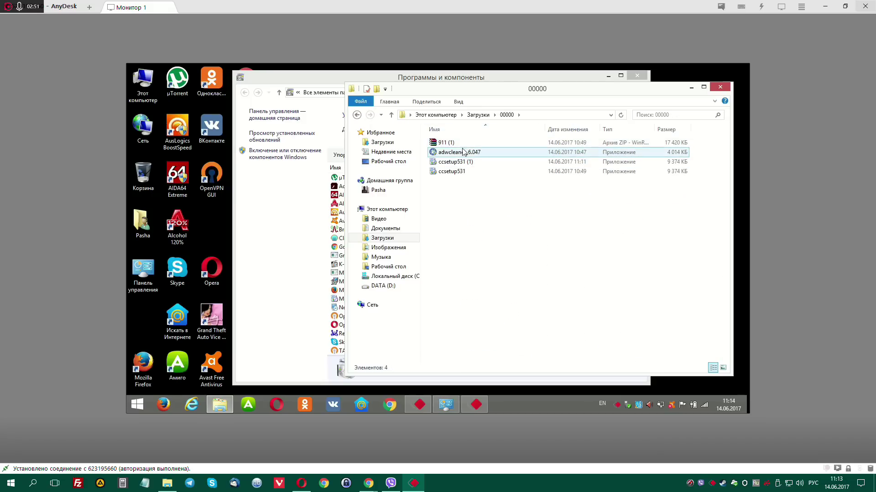
# - Turn on the display of file name extensions ("Расширения имен файлов") in the folder view
pyautogui.click(458, 102)
pyautogui.click(585, 136)
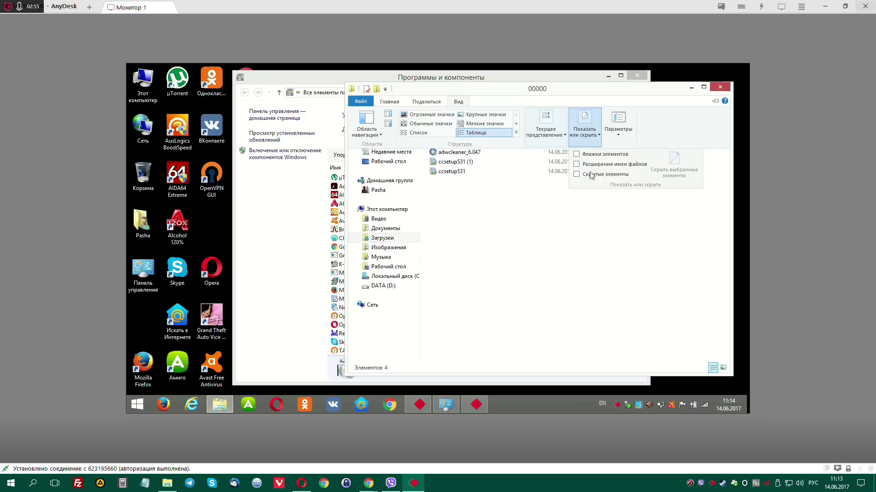
pyautogui.click(576, 164)
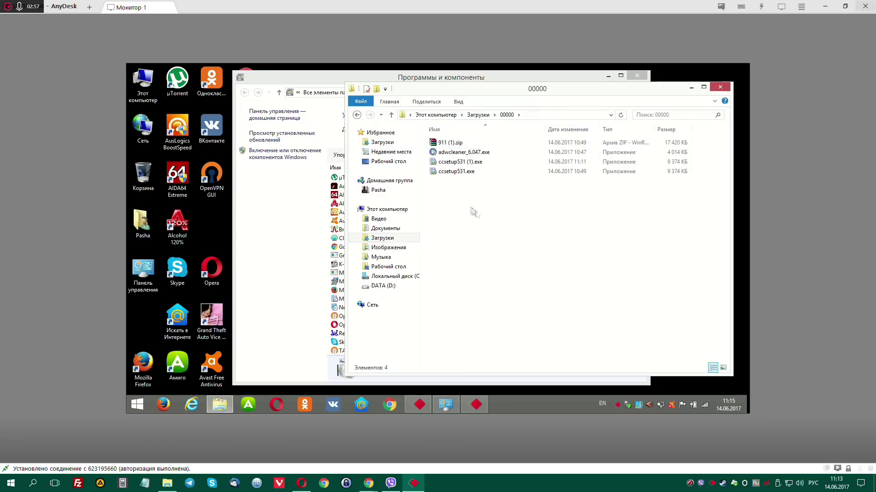
# - Delete the duplicate ccsetup531 (1).exe and extract 911 (1).zip into its own 911 (1) folder
pyautogui.click(472, 163)
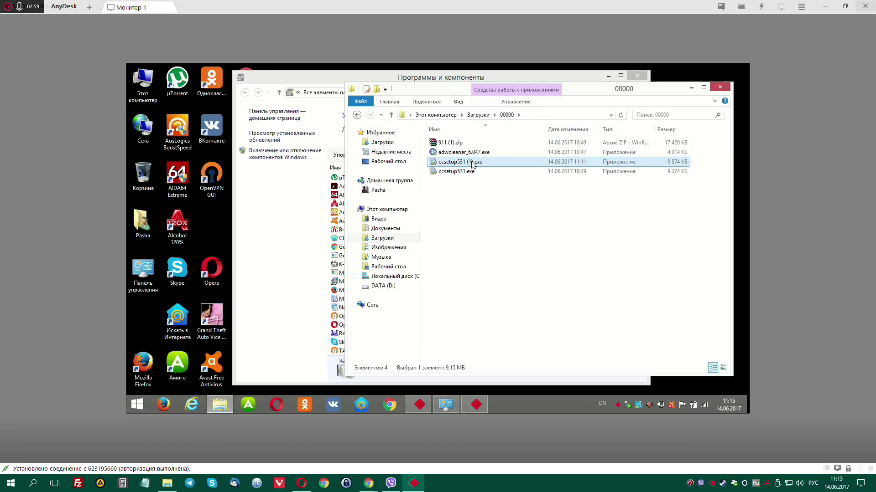
pyautogui.press('Delete')
pyautogui.press('Return')
pyautogui.rightClick(450, 143)
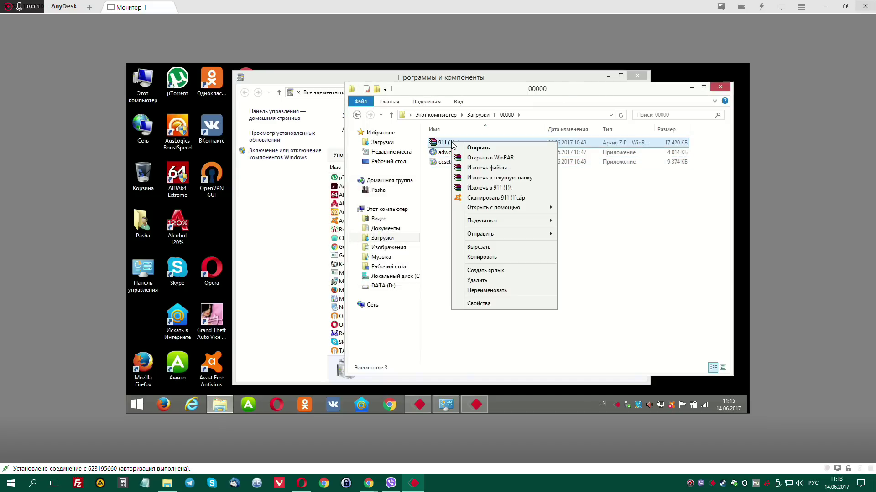
pyautogui.click(479, 188)
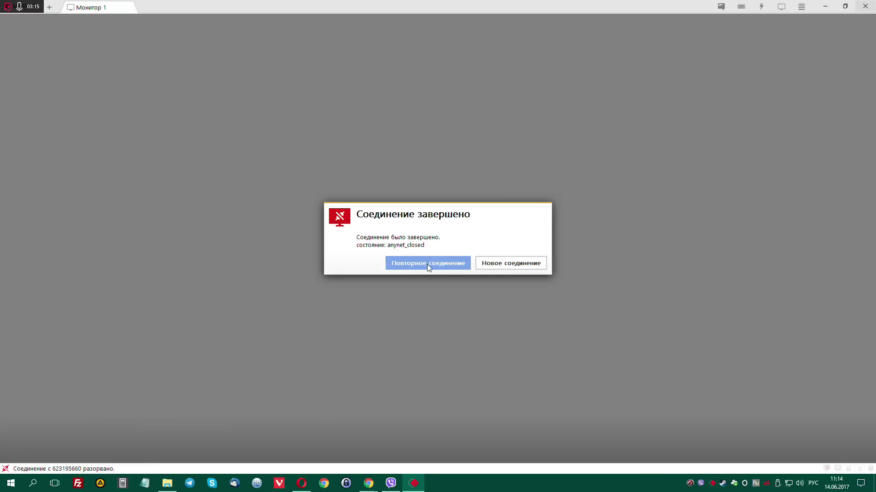
# - Reconnect to the remote computer and open the folder "Загрузки" > 00000 > 911 (1) > processhacker-2.39-bin > x86
pyautogui.click(427, 264)
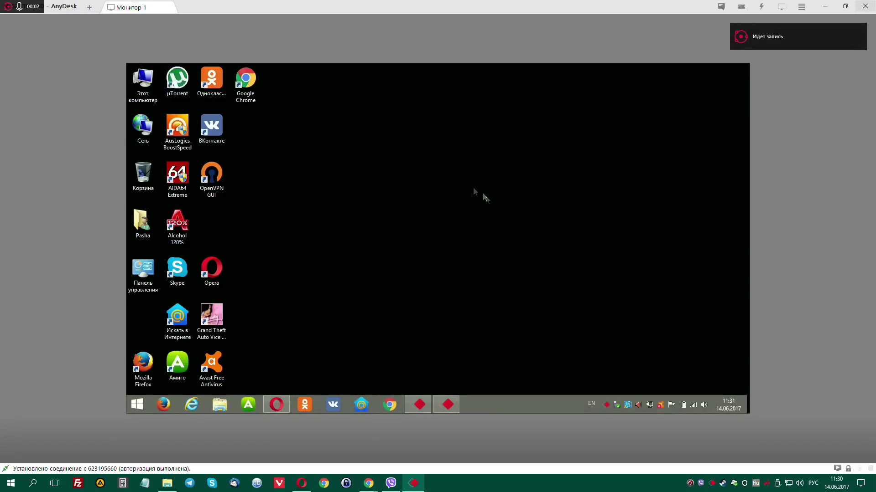
pyautogui.doubleClick(143, 84)
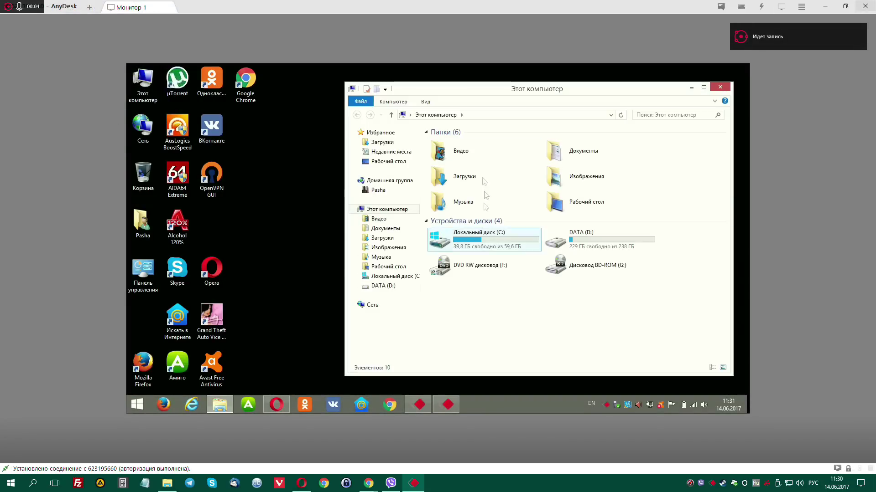
pyautogui.doubleClick(458, 177)
pyautogui.doubleClick(446, 142)
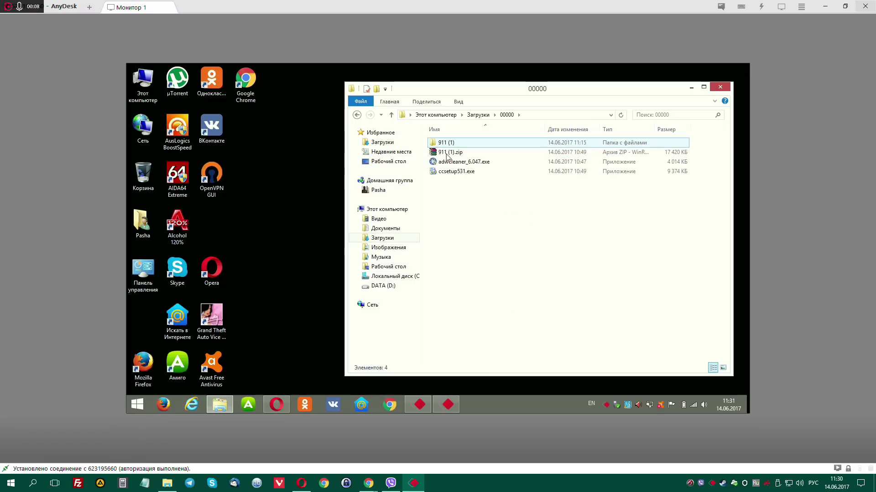
pyautogui.doubleClick(444, 143)
pyautogui.doubleClick(456, 161)
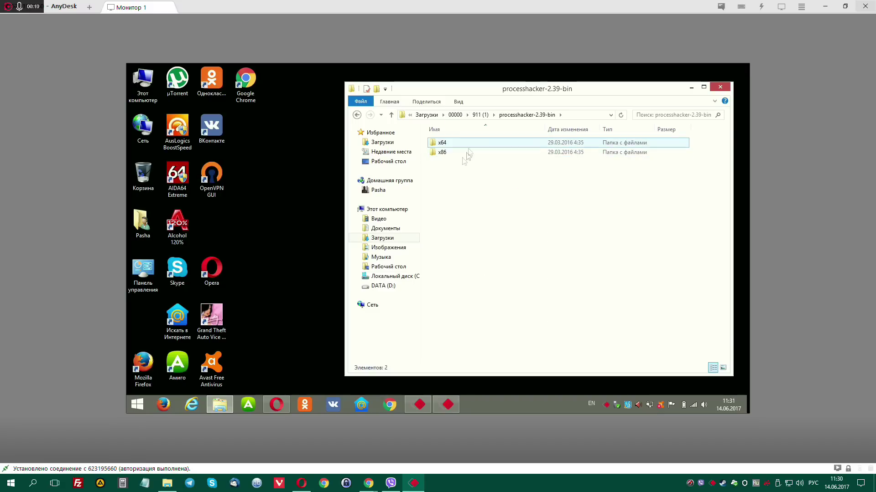
pyautogui.doubleClick(458, 154)
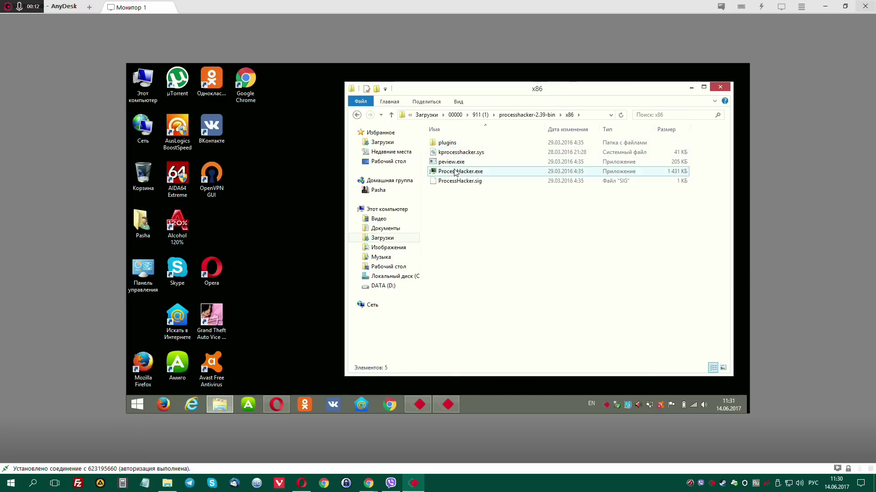
# - Run ProcessHacker.exe as administrator and move its window up beside the folder window
pyautogui.rightClick(456, 173)
pyautogui.click(479, 186)
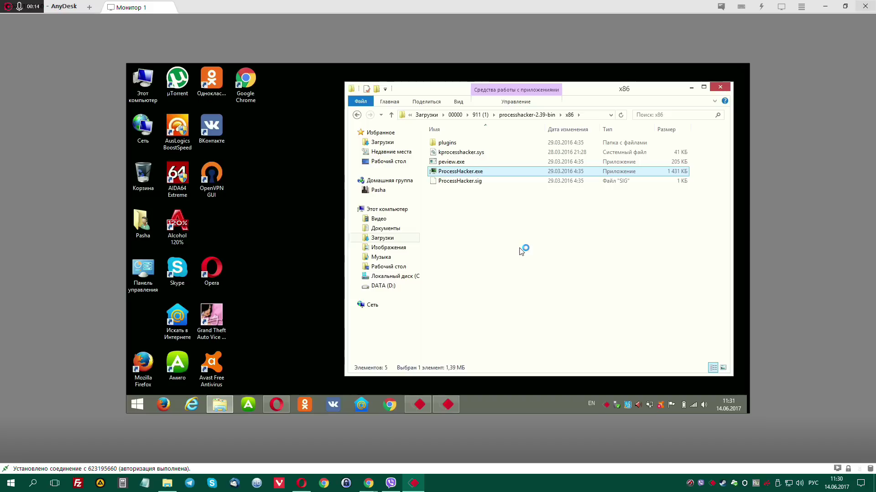
pyautogui.moveTo(338, 120); pyautogui.dragTo(318, 73)
# - Inspect the properties of the taskhostex.exe process, including its image file path, and close them
pyautogui.scroll(-1, 355, 260)
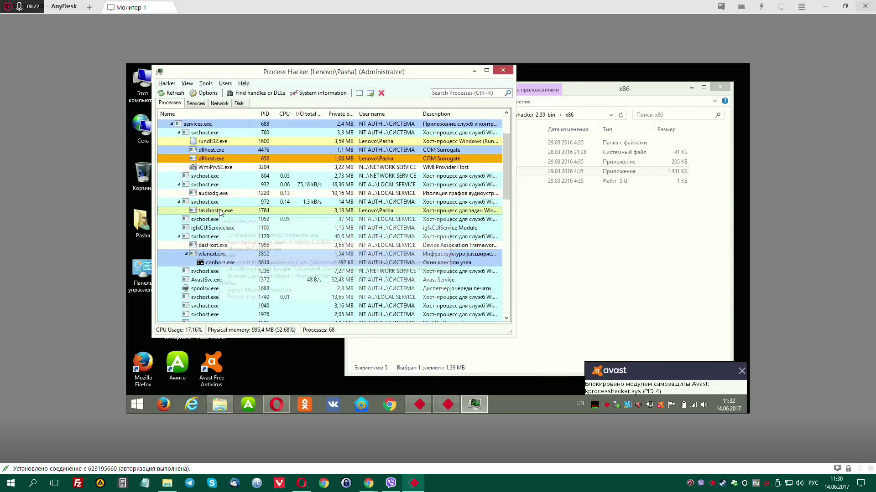
pyautogui.rightClick(221, 209)
pyautogui.click(256, 370)
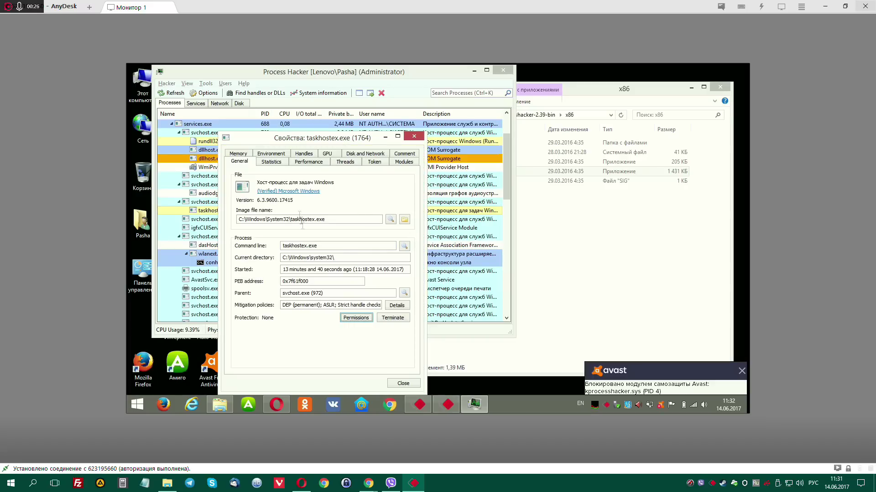
pyautogui.click(413, 136)
# - Examine the whole process list in Process Hacker for unwanted or resource-heavy processes
pyautogui.scroll(-5, 228, 248)
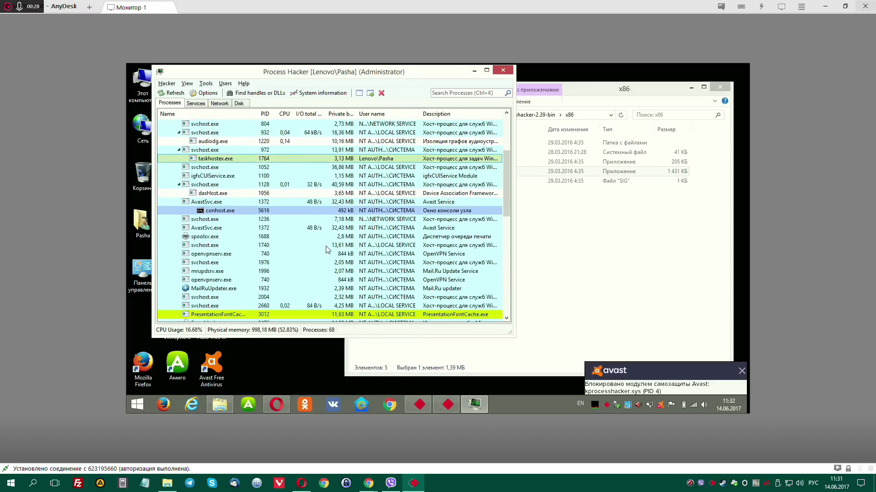
pyautogui.scroll(-7, 233, 247)
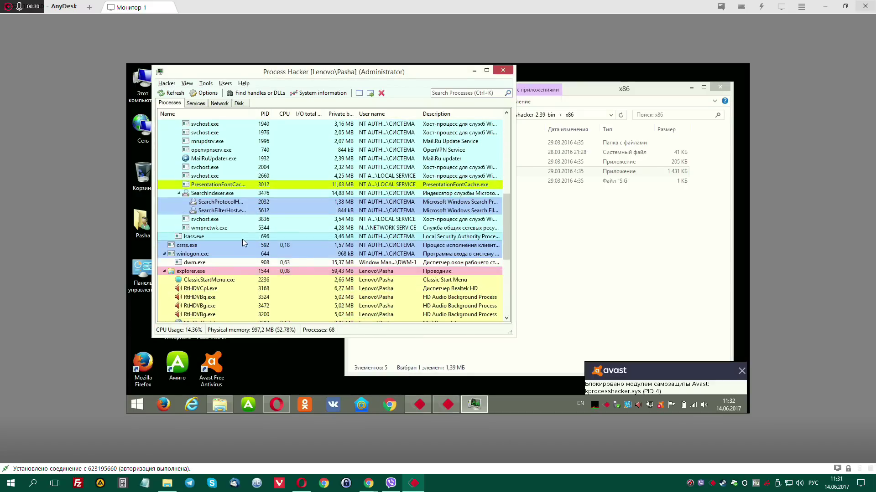
pyautogui.scroll(-2, 250, 260)
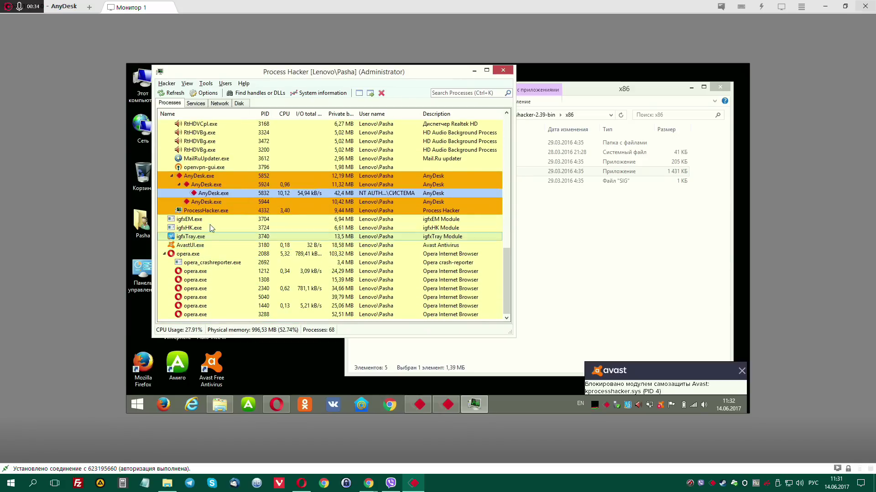
pyautogui.scroll(2, 211, 228)
pyautogui.scroll(1, 211, 228)
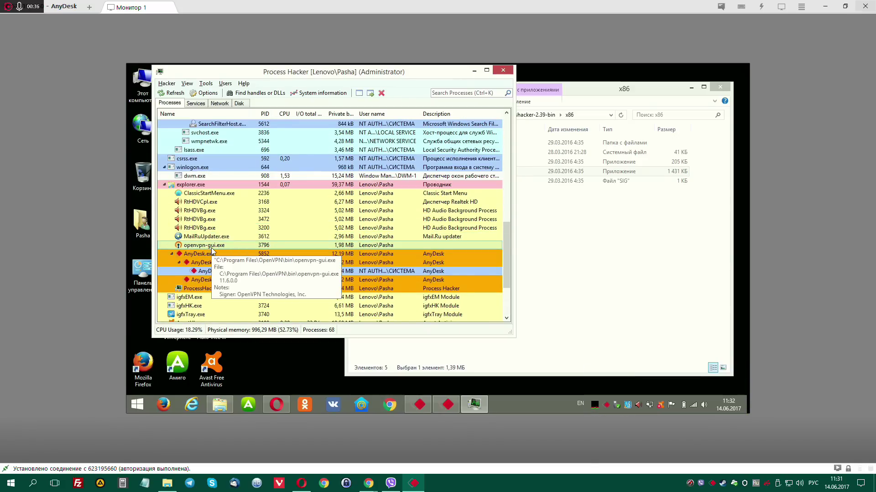
pyautogui.scroll(3, 212, 251)
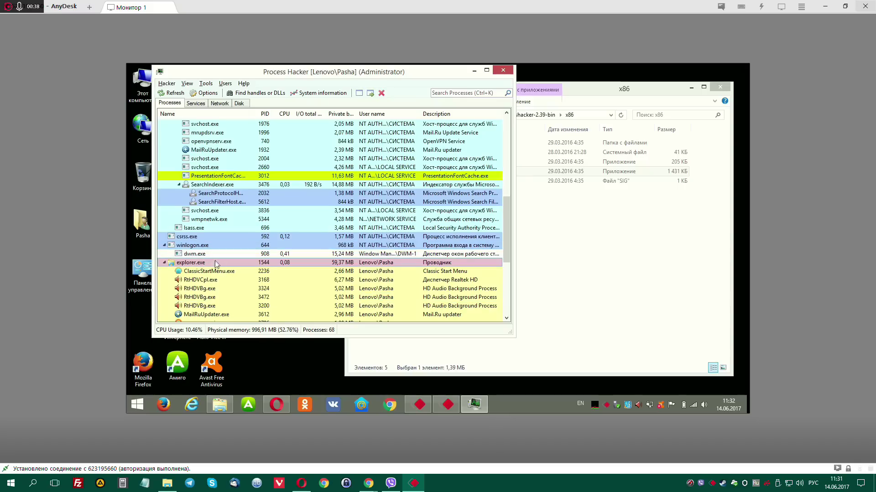
pyautogui.scroll(4, 231, 234)
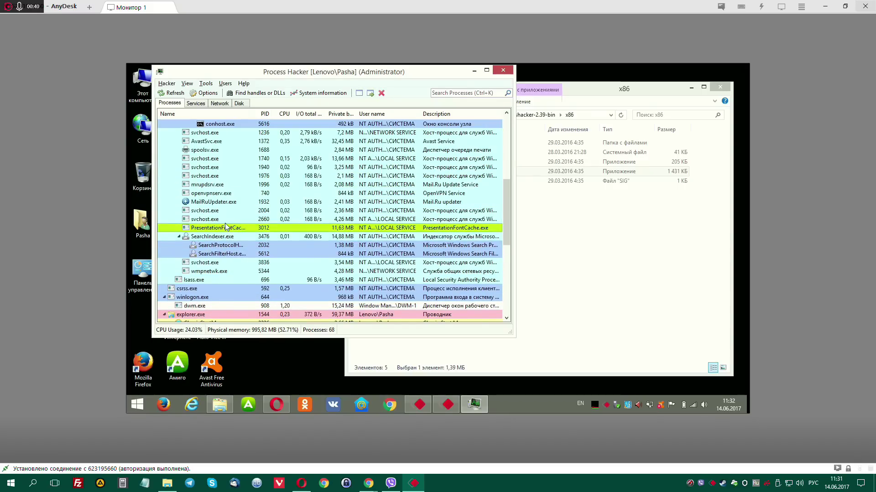
pyautogui.scroll(5, 225, 226)
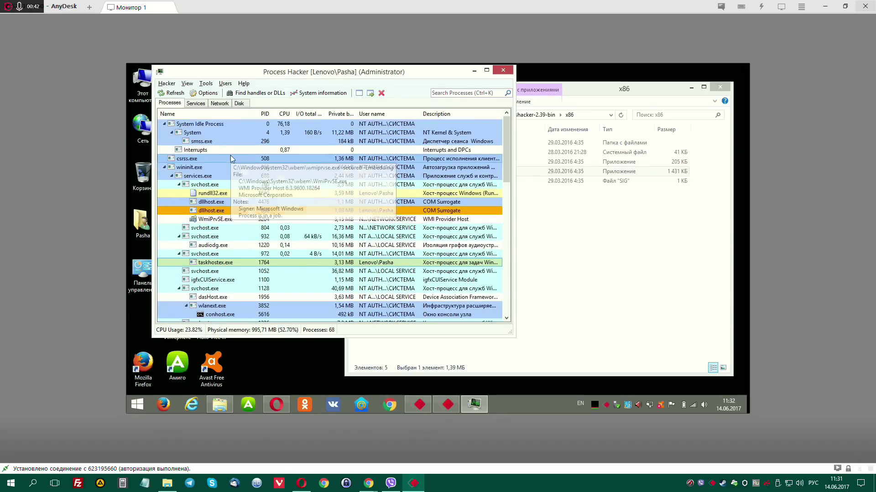
# - Run Autoruns.exe from the Autoruns folder inside 911 (1) and accept its license agreement
pyautogui.click(605, 251)
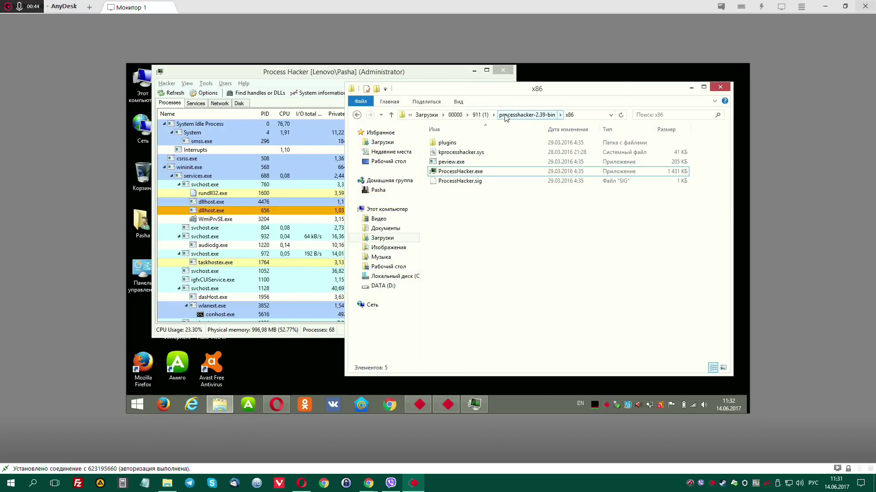
pyautogui.click(480, 115)
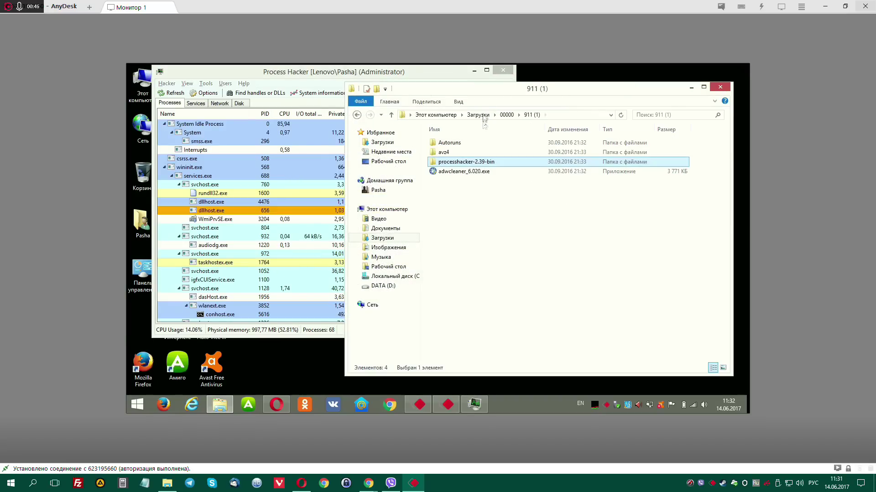
pyautogui.doubleClick(449, 145)
pyautogui.rightClick(450, 143)
pyautogui.click(460, 157)
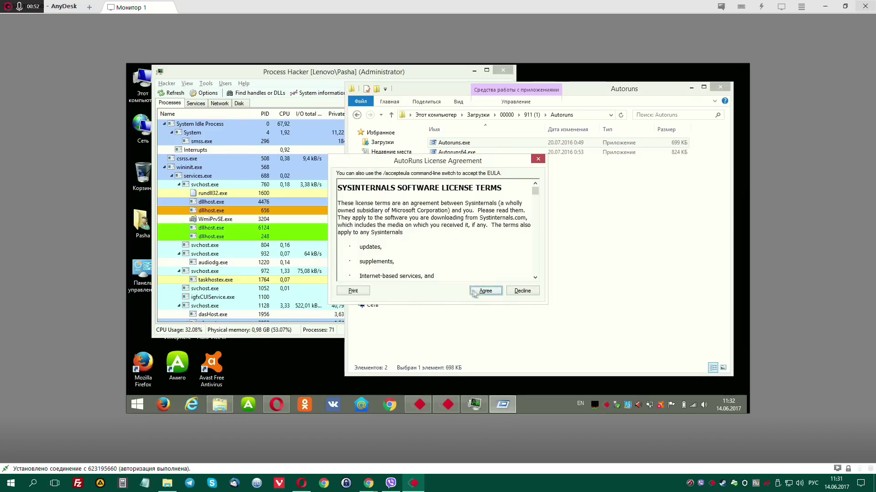
pyautogui.click(485, 291)
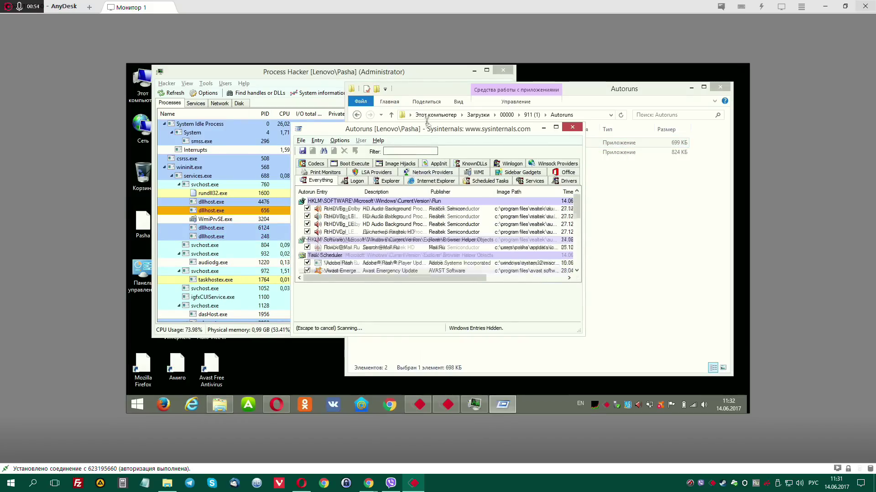
# - Maximize the Autoruns window and delete the OpenVPN Setup autorun entry whose file is missing
pyautogui.moveTo(426, 128); pyautogui.dragTo(322, 91)
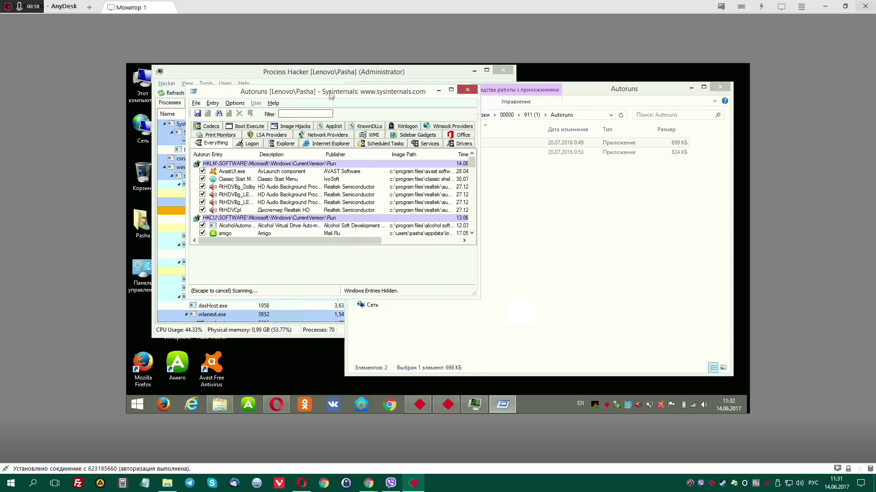
pyautogui.moveTo(350, 94); pyautogui.dragTo(319, 64)
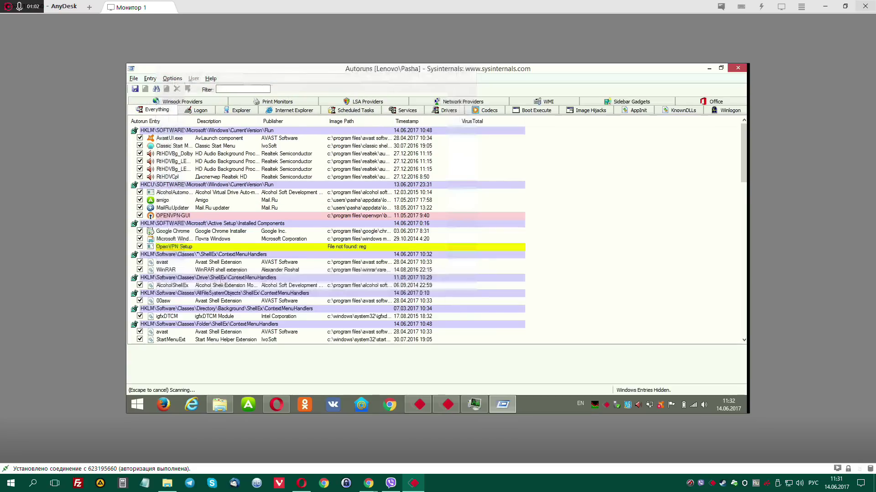
pyautogui.click(185, 248)
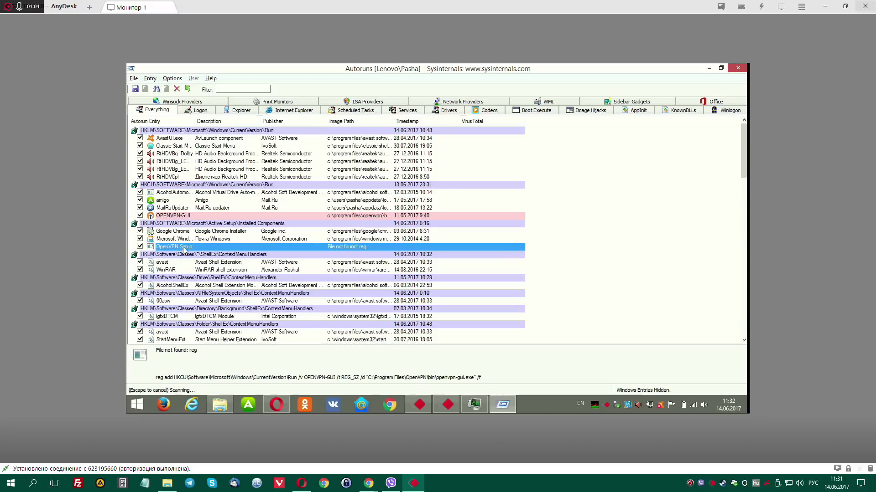
pyautogui.press('Delete')
pyautogui.press('Return')
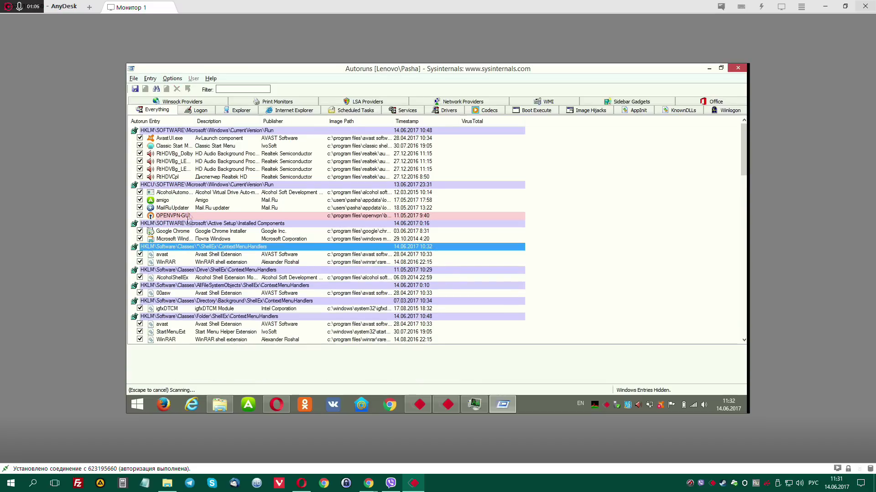
pyautogui.click(192, 199)
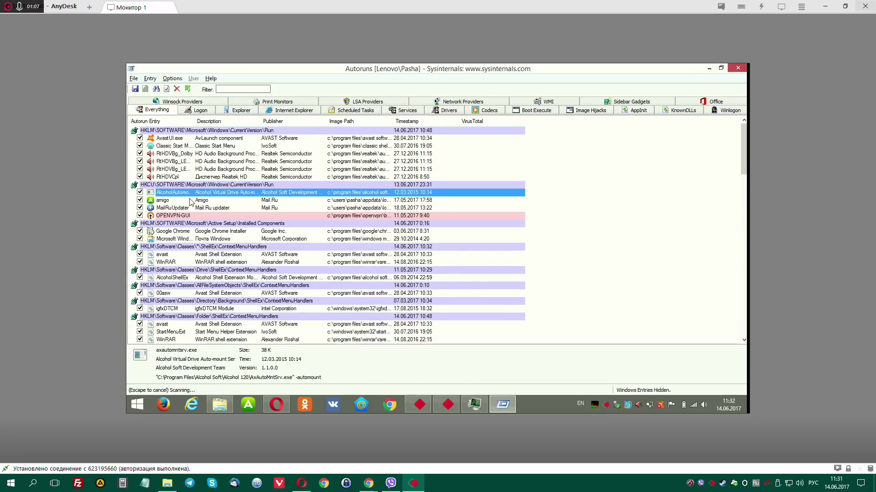
# - Check the local computer's playback devices and turn off "Передача звука" for the AnyDesk session
pyautogui.rightClick(799, 484)
pyautogui.click(803, 449)
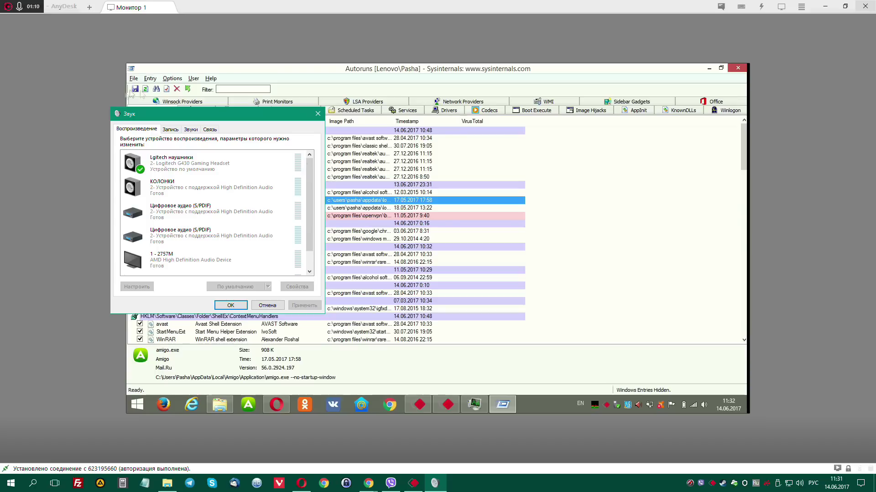
pyautogui.click(206, 187)
pyautogui.click(205, 163)
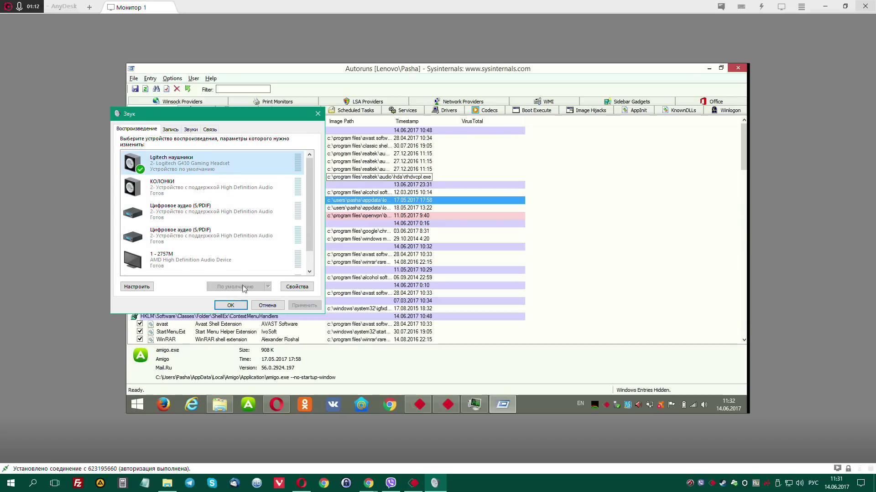
pyautogui.click(231, 306)
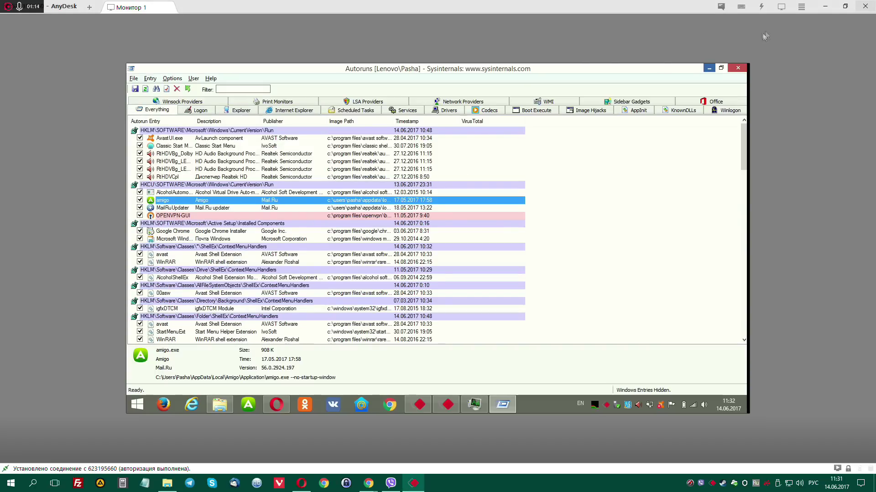
pyautogui.click(801, 7)
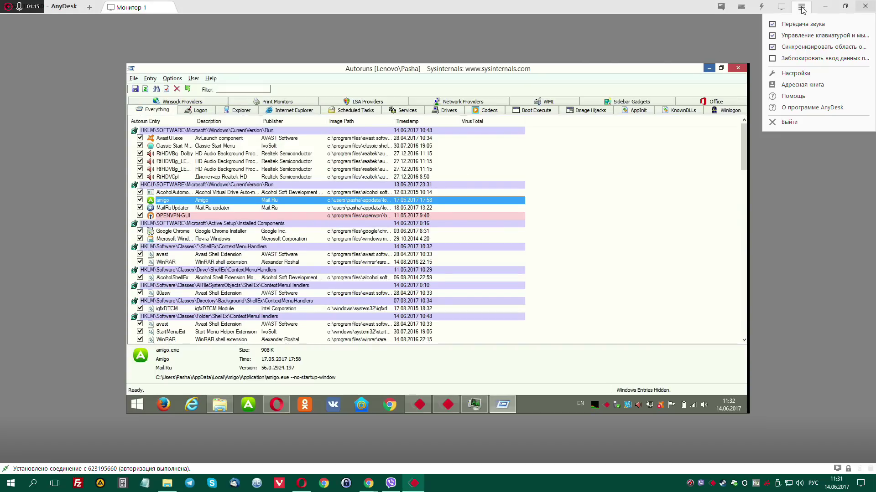
pyautogui.click(772, 25)
# - Delete the amigo and MailRuUpdater autorun entries from the HKCU Run section
pyautogui.click(185, 209)
pyautogui.click(178, 201)
pyautogui.press('Delete')
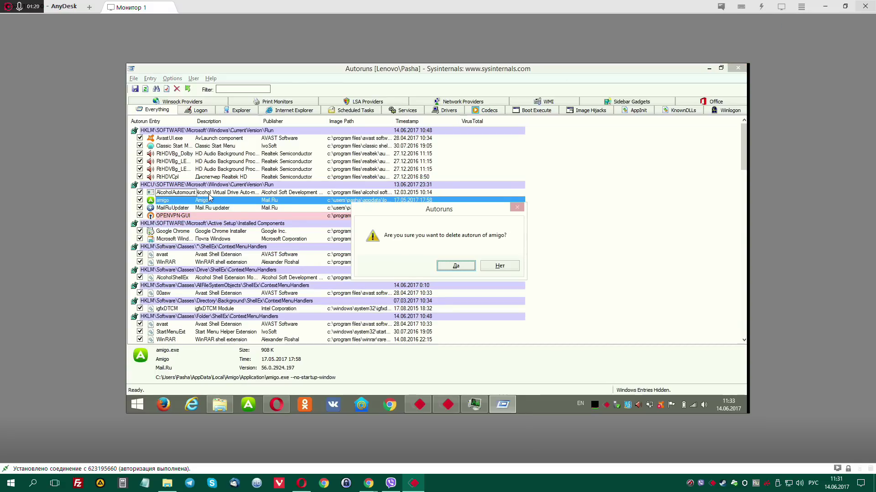
pyautogui.press('Return')
pyautogui.click(176, 193)
pyautogui.click(177, 200)
pyautogui.press('Delete')
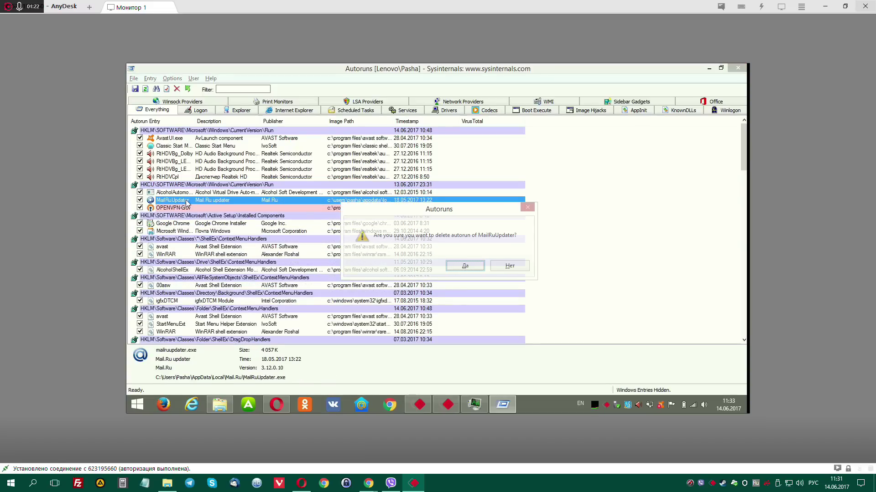
pyautogui.press('Return')
# - Delete the Lenovo Customer Feedback Program scheduled task and the pink-highlighted \Microsoft\Win... task from the Task Scheduler section
pyautogui.scroll(-8, 182, 242)
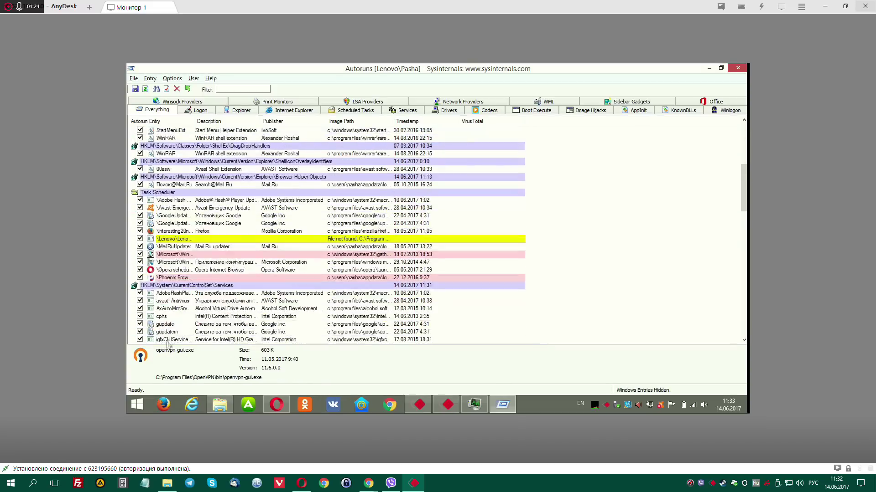
pyautogui.click(181, 239)
pyautogui.press('Delete')
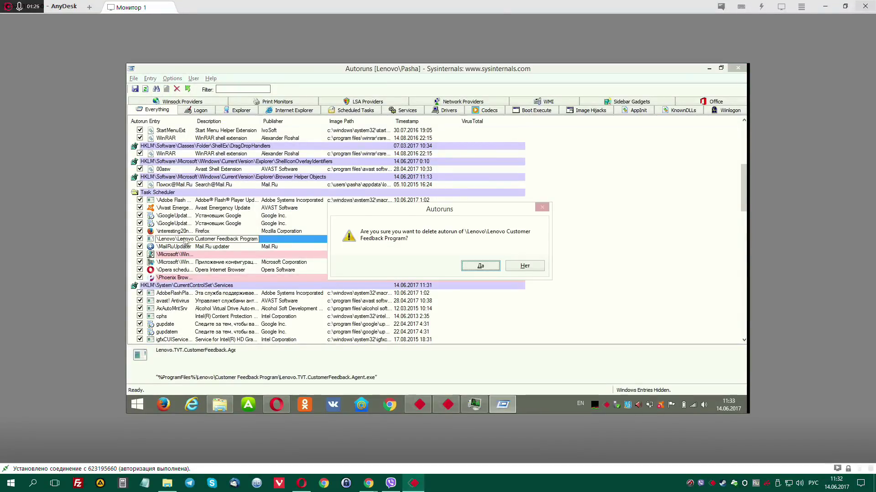
pyautogui.press('Return')
pyautogui.click(181, 247)
pyautogui.press('Delete')
pyautogui.press('Return')
# - Delete the \Phoenix Brow... and \MailRuUpdater scheduled tasks from the autoruns and minimize Autoruns
pyautogui.click(189, 264)
pyautogui.press('Delete')
pyautogui.press('Return')
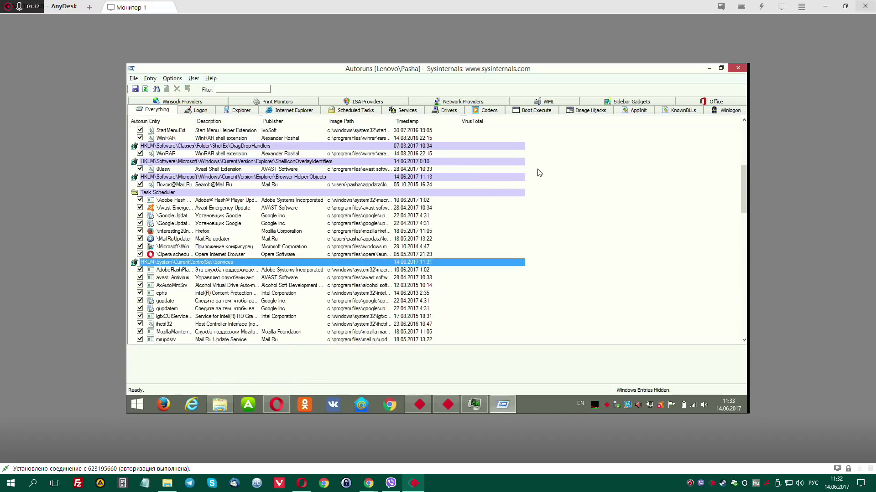
pyautogui.click(211, 239)
pyautogui.press('Delete')
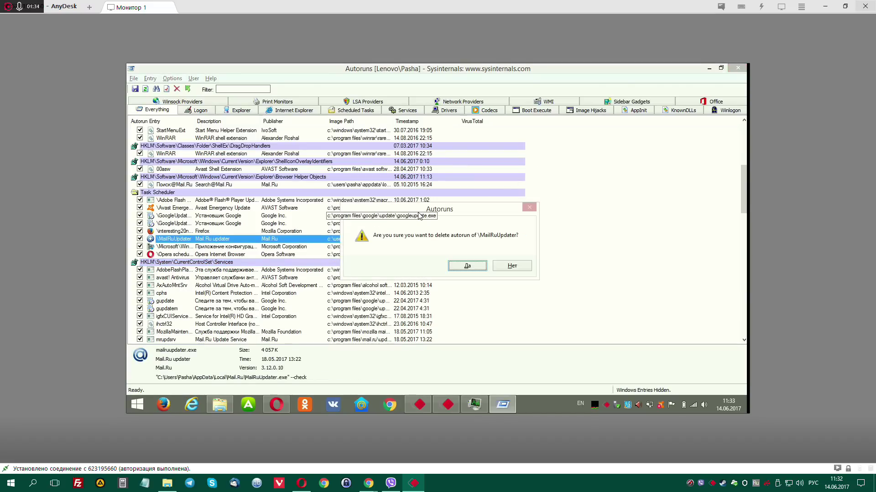
pyautogui.press('Return')
pyautogui.click(708, 68)
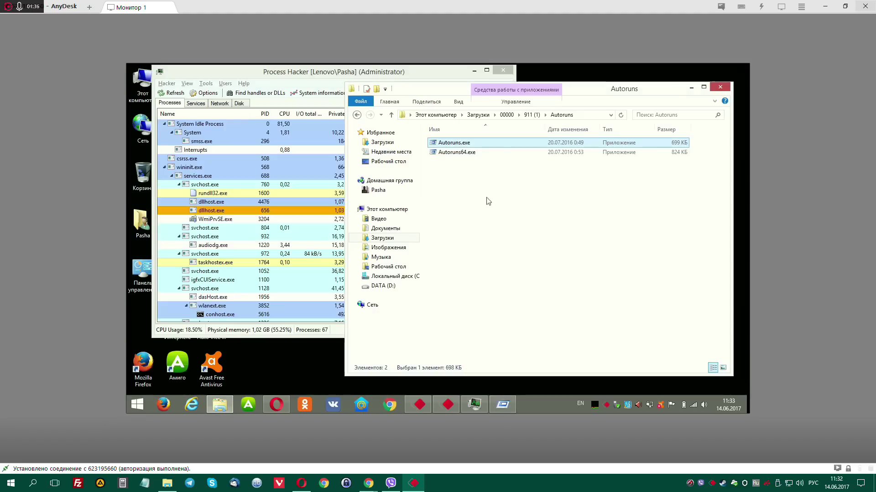
# - Review the running processes in Process Hacker again, including the file and COM target details of dllhost.exe
pyautogui.click(322, 243)
pyautogui.scroll(-10, 297, 254)
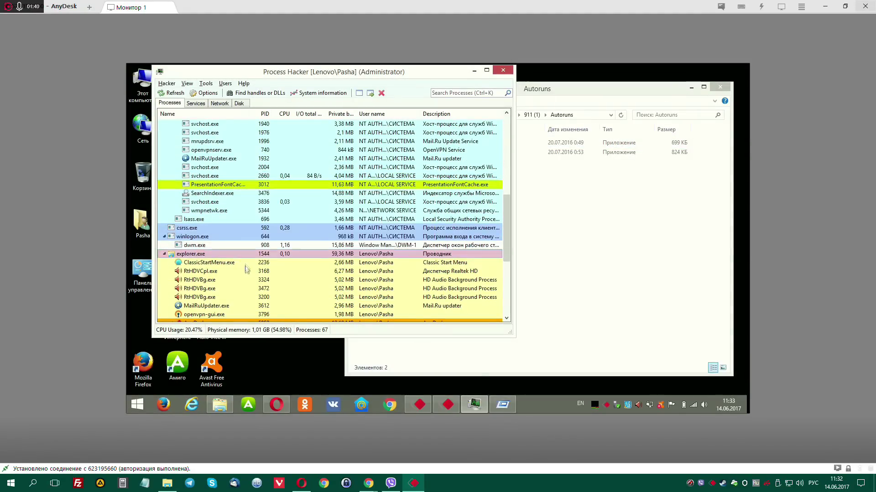
pyautogui.scroll(-6, 239, 228)
pyautogui.scroll(15, 251, 262)
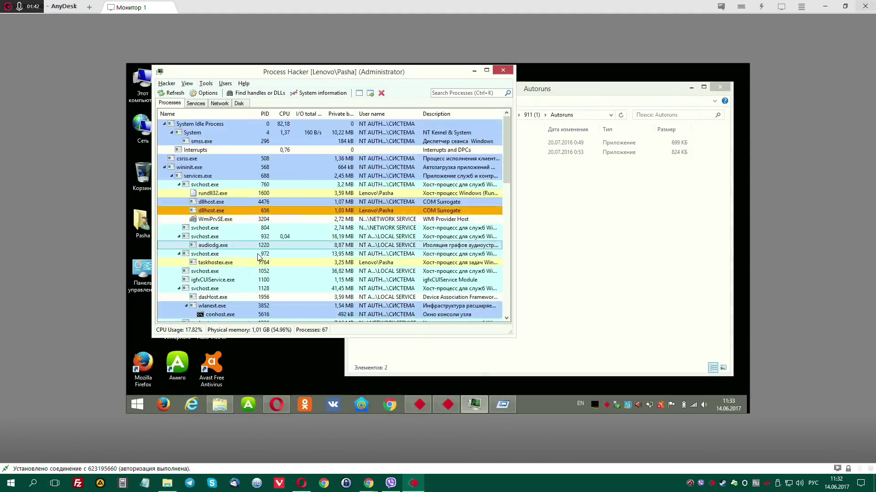
pyautogui.moveTo(220, 212)
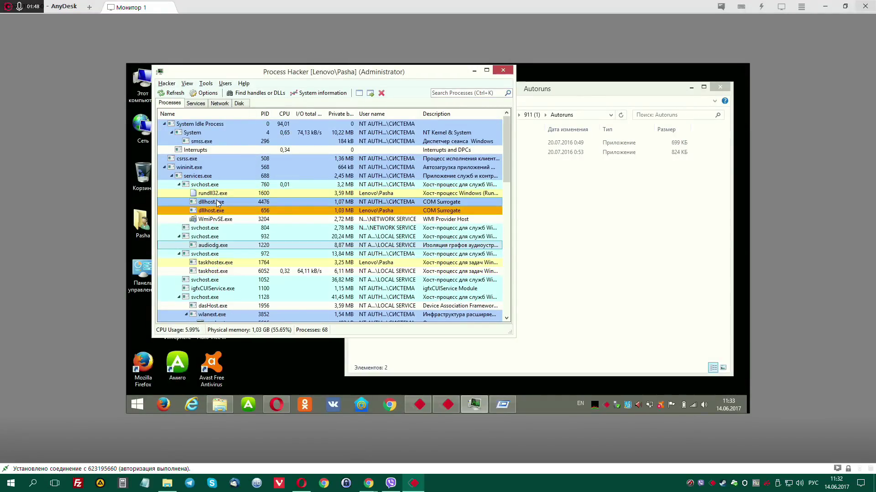
pyautogui.moveTo(217, 203)
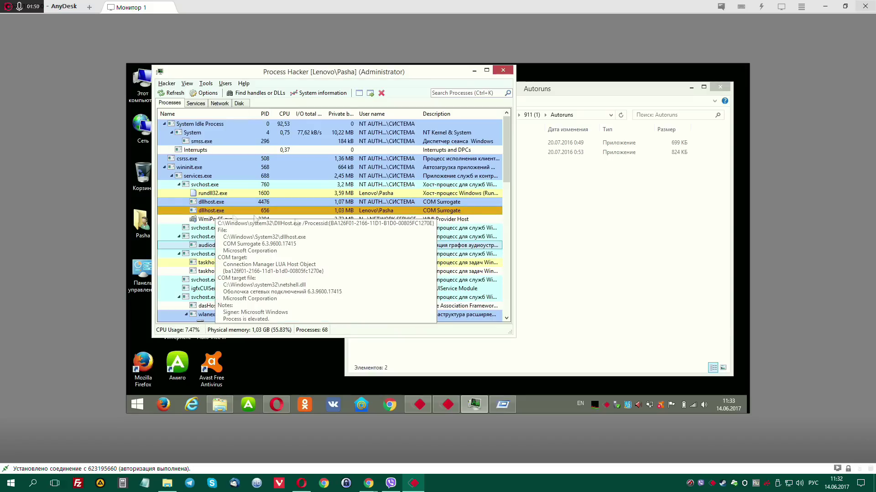
pyautogui.click(607, 227)
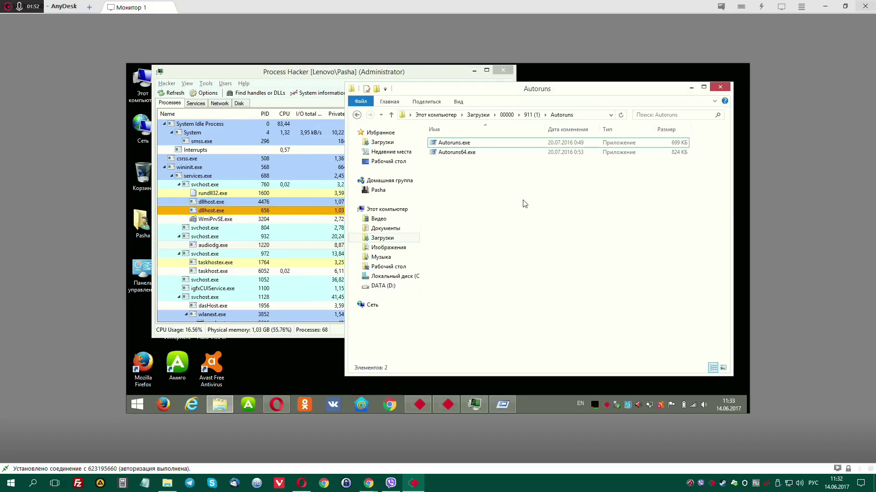
pyautogui.click(474, 405)
# - Go back to the 00000 folder and run ccsetup531.exe as administrator
pyautogui.click(561, 208)
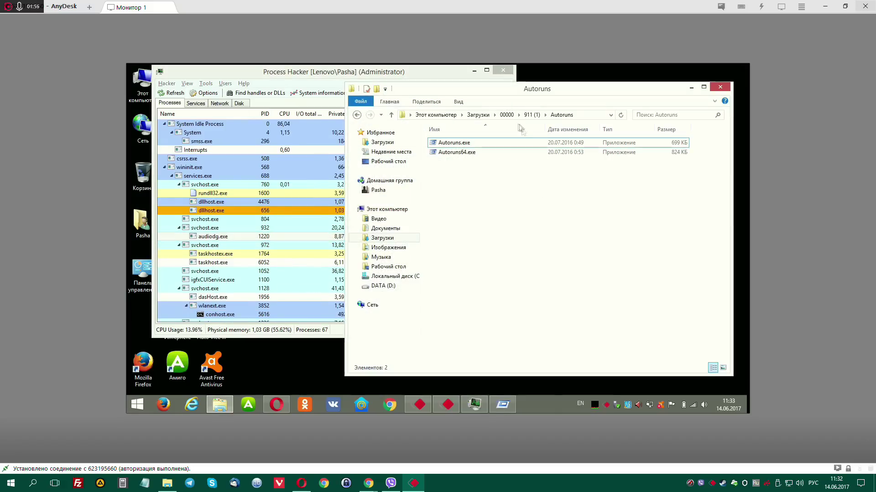
pyautogui.click(508, 116)
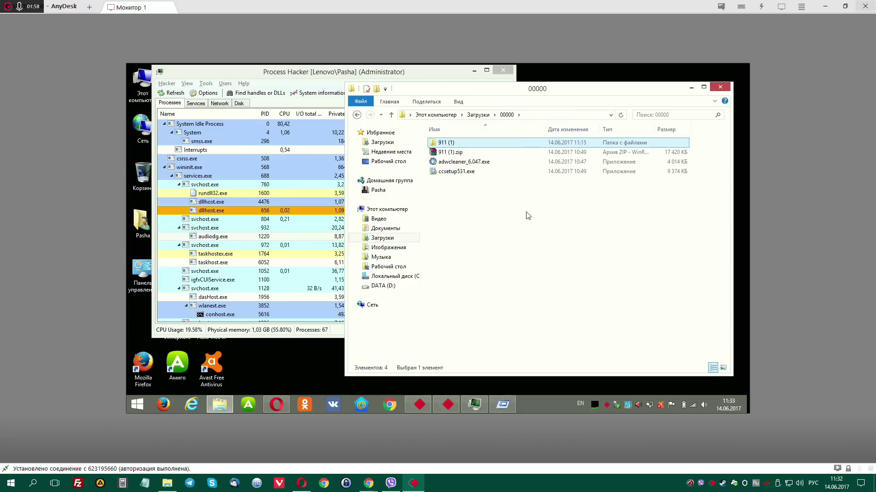
pyautogui.click(457, 171)
pyautogui.rightClick(458, 172)
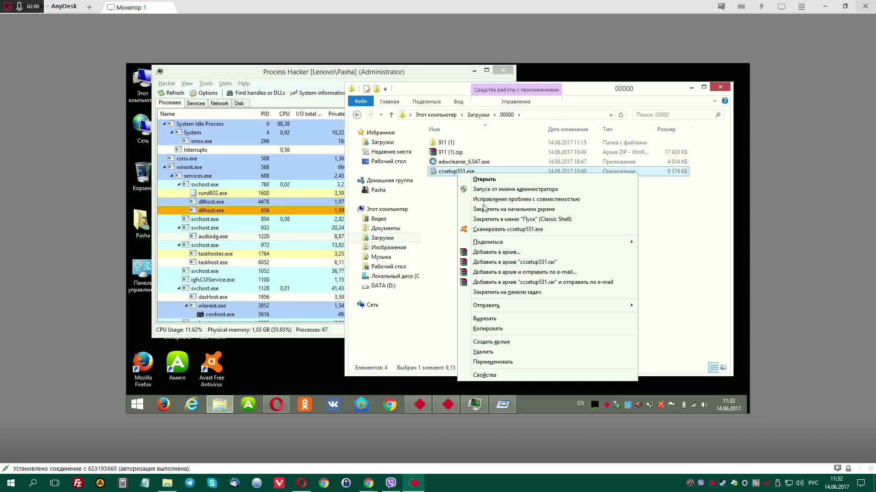
pyautogui.click(487, 190)
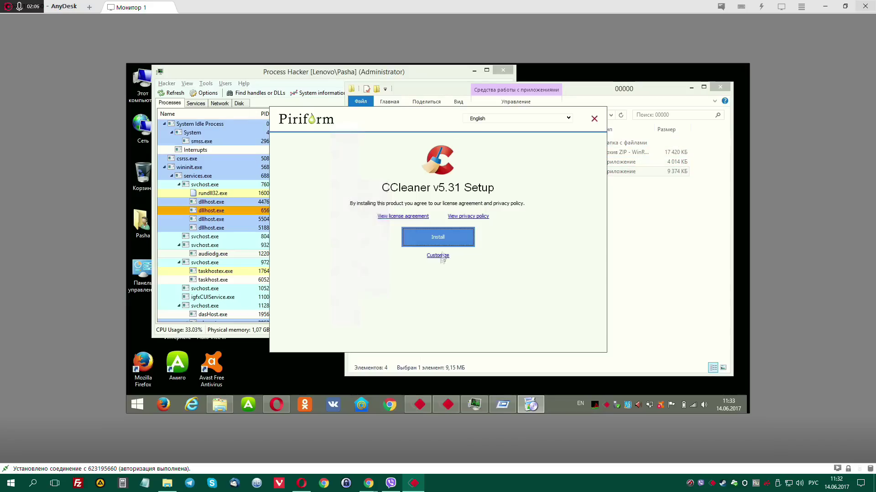
# - Customize the CCleaner v5.31 setup without the Recycle Bin context menu options or automatic update checks, and install it
pyautogui.click(440, 256)
pyautogui.click(370, 255)
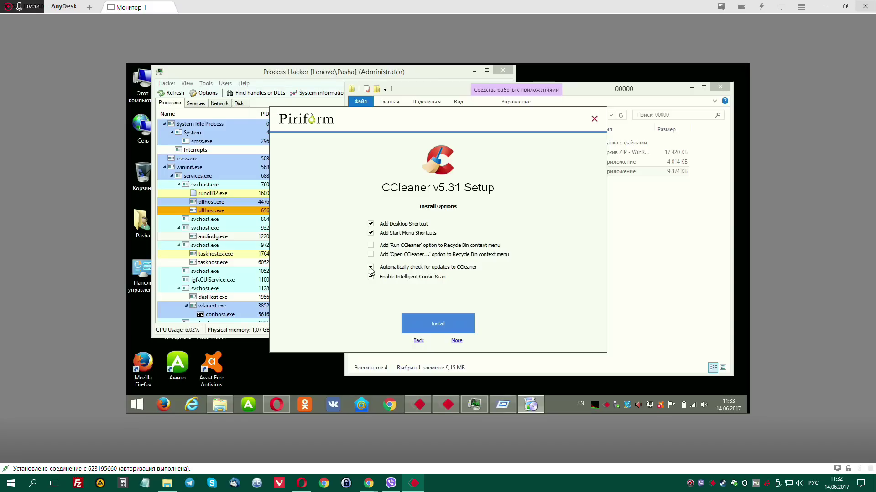
pyautogui.click(370, 268)
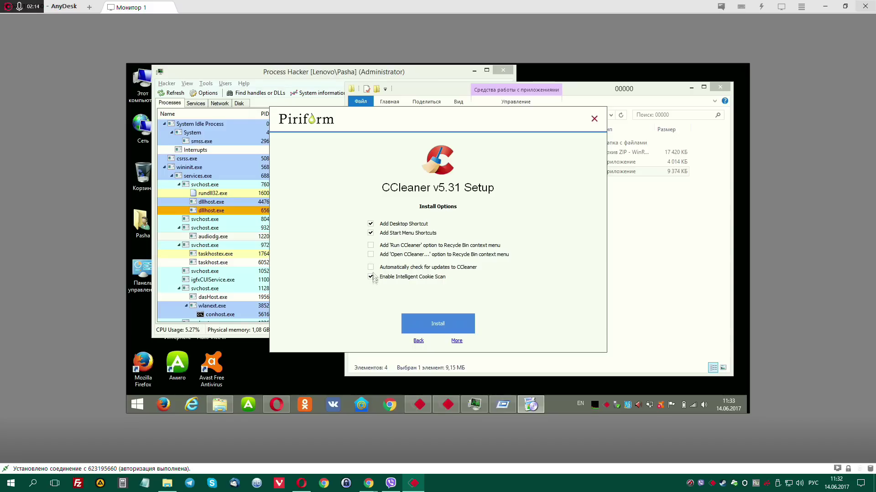
pyautogui.click(449, 323)
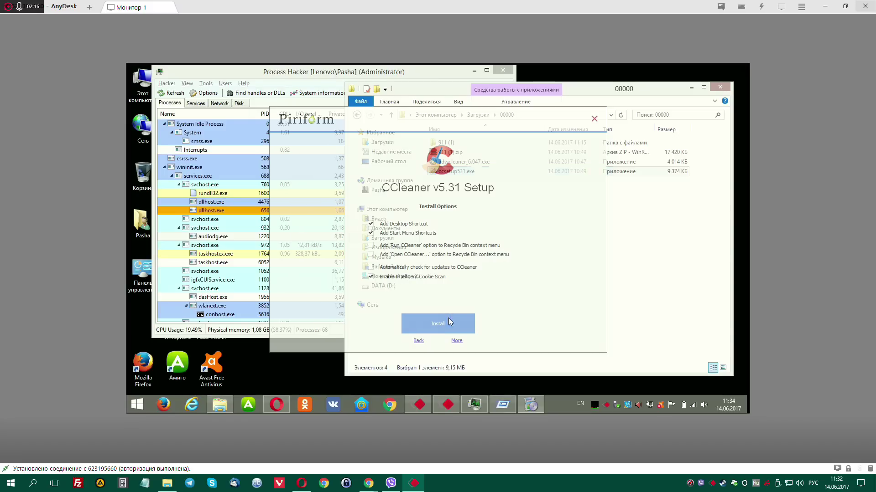
# - Open the remote computer's "Программы и компоненты" list of installed programs
pyautogui.click(137, 405)
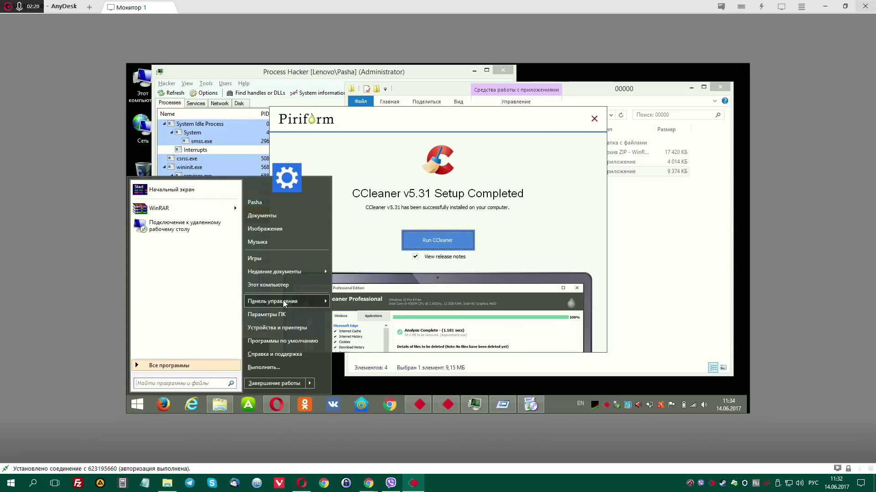
pyautogui.moveTo(283, 302)
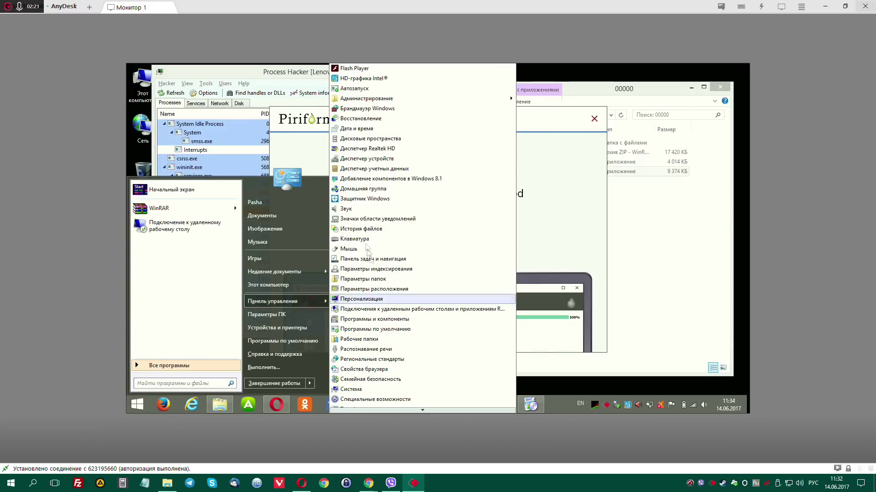
pyautogui.click(371, 319)
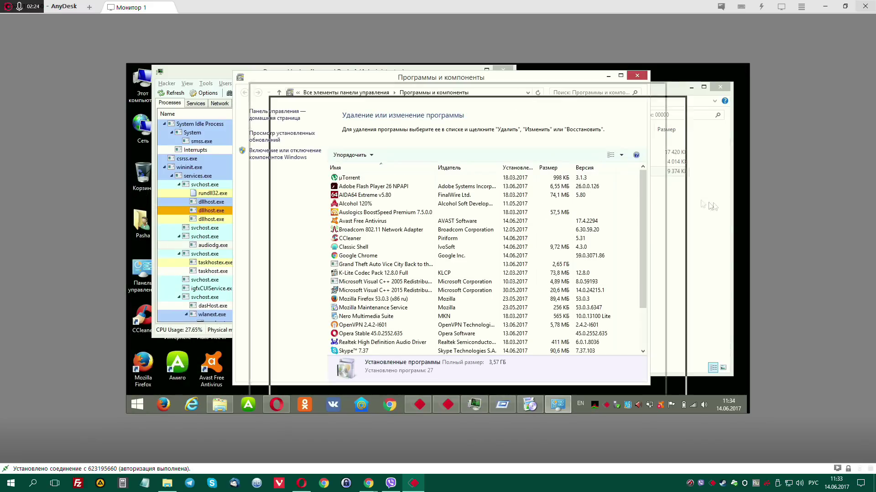
# - Move the "Программы и компоненты" window aside, finish the CCleaner setup and launch CCleaner
pyautogui.moveTo(502, 77); pyautogui.dragTo(701, 198)
pyautogui.moveTo(447, 119); pyautogui.dragTo(360, 90)
pyautogui.click(329, 240)
pyautogui.click(356, 228)
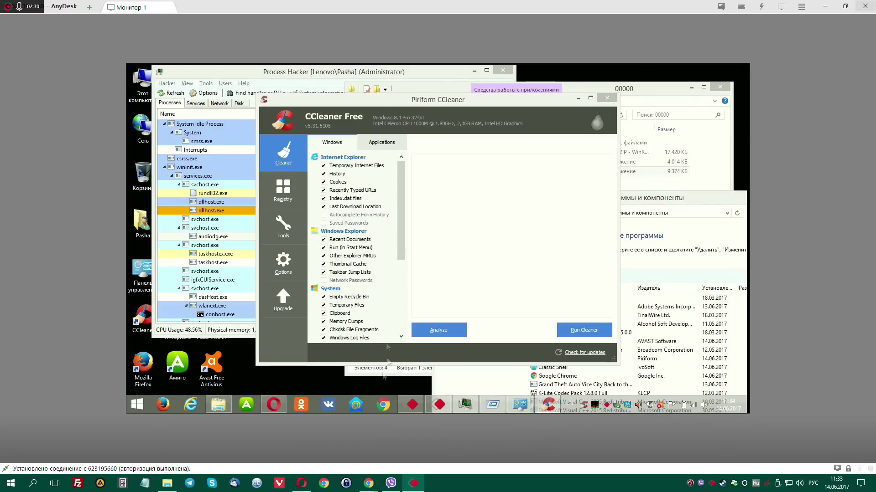
# - Unpin Одноклассники, ВКонтакте and the internet search shortcut from the remote computer's taskbar
pyautogui.moveTo(463, 355); pyautogui.dragTo(377, 342)
pyautogui.rightClick(309, 410)
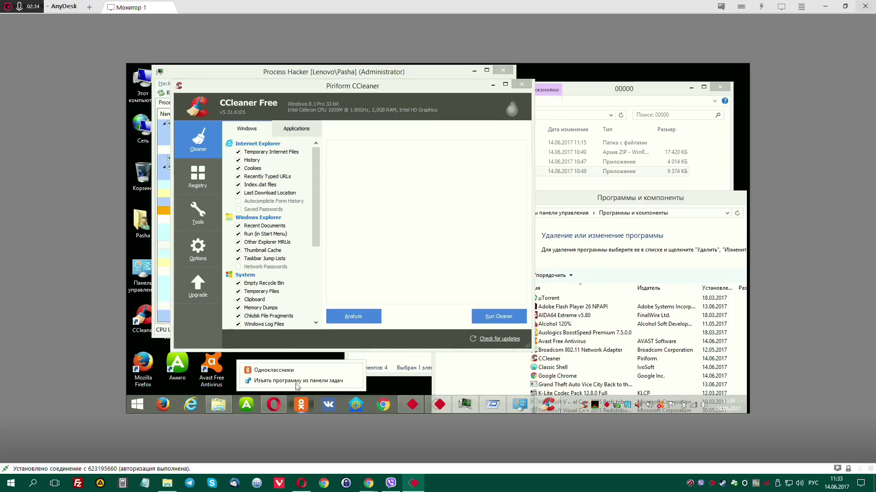
pyautogui.click(304, 386)
pyautogui.rightClick(309, 406)
pyautogui.click(310, 381)
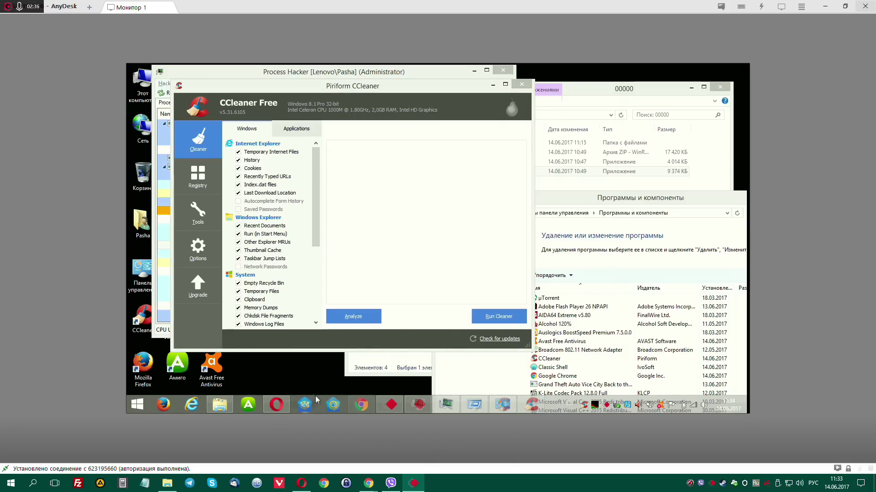
pyautogui.rightClick(305, 405)
pyautogui.click(313, 382)
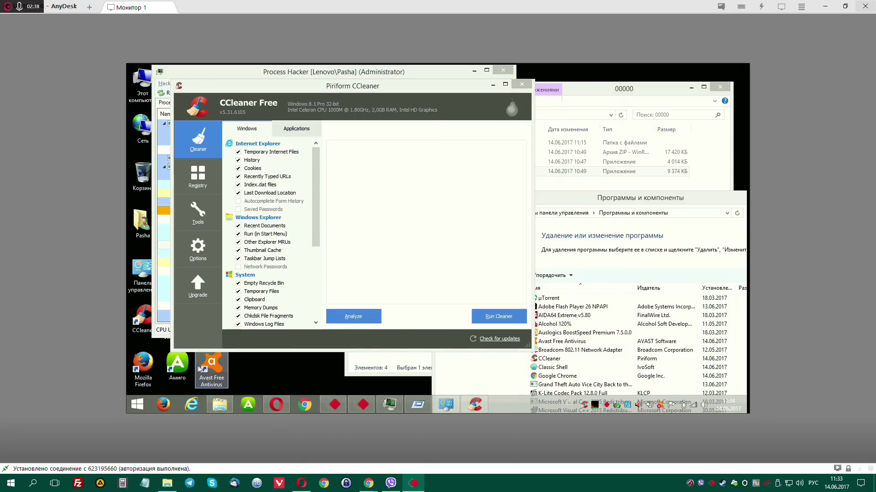
# - Exclude the Firefox, Opera and Google Chrome cookies from CCleaner's application cleaning and start the analysis
pyautogui.moveTo(335, 83); pyautogui.dragTo(463, 92)
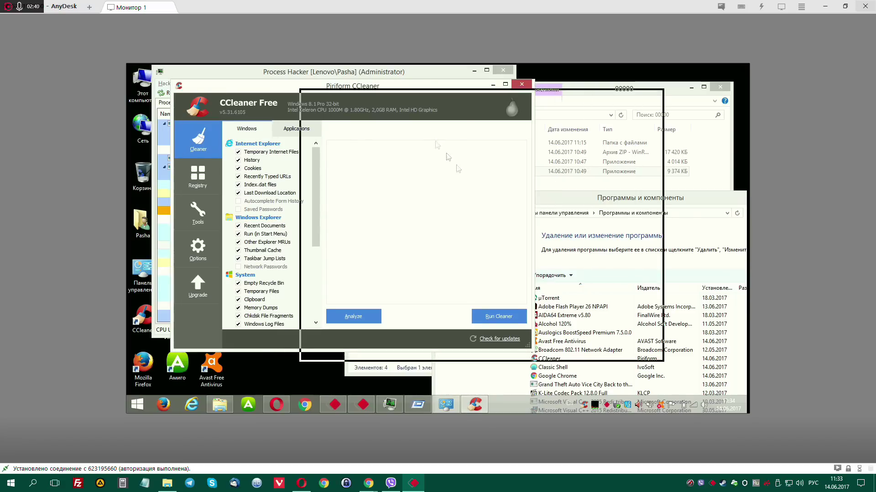
pyautogui.click(424, 138)
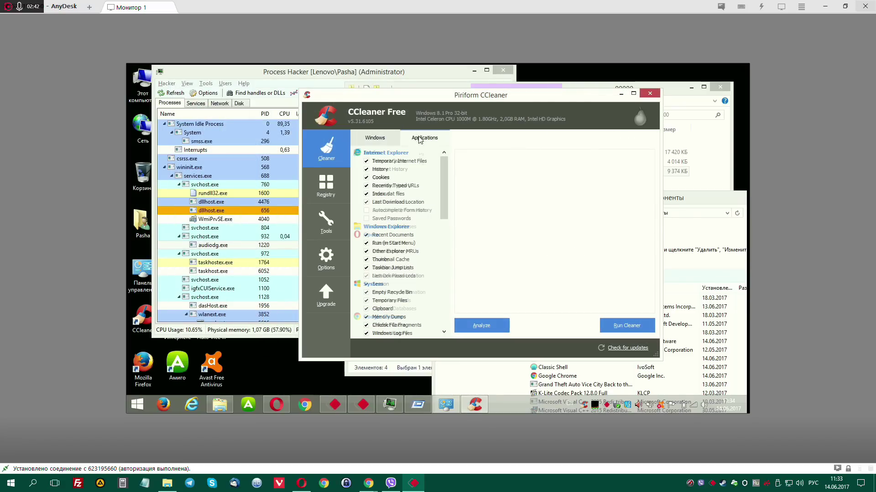
pyautogui.click(366, 178)
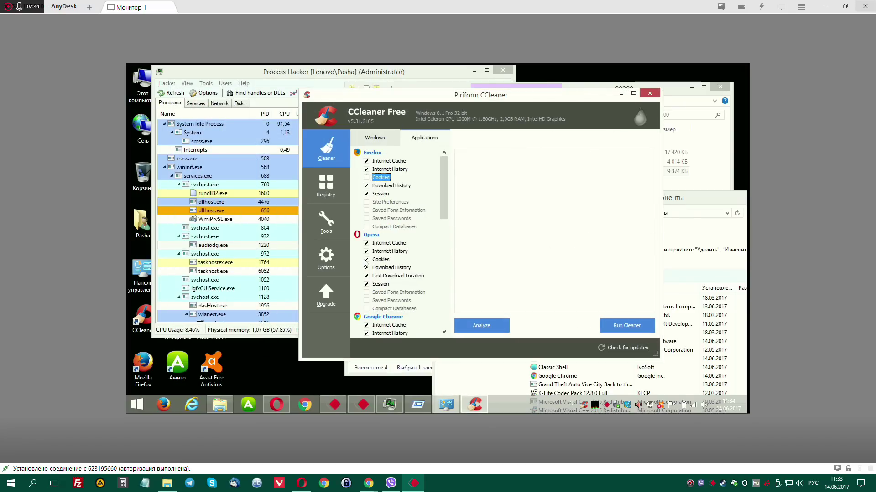
pyautogui.click(380, 259)
pyautogui.moveTo(442, 213); pyautogui.dragTo(441, 252)
pyautogui.click(367, 227)
pyautogui.click(499, 321)
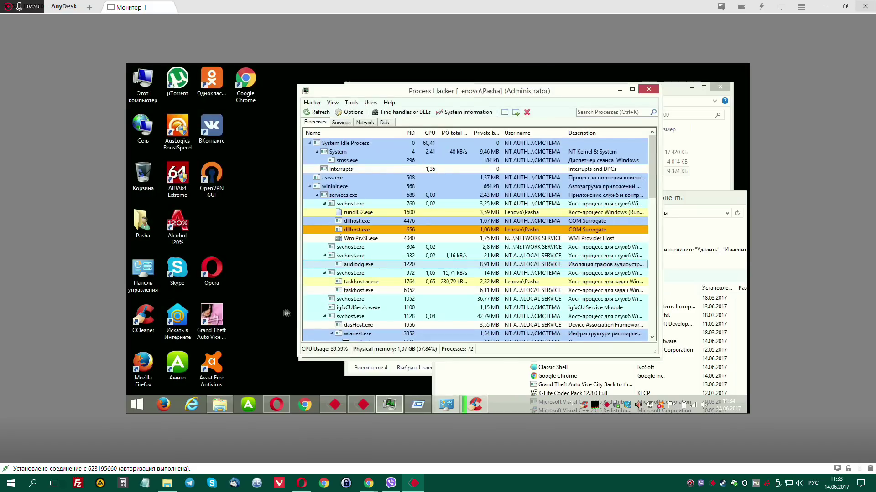
# - Delete the Avast Free Antivirus, Амиго and Искать в Интернете desktop shortcuts, and allow CCleaner to close Opera for the analysis
pyautogui.click(208, 372)
pyautogui.keyDown('ctrl'); pyautogui.click(178, 368); pyautogui.keyUp('ctrl')
pyautogui.keyDown('ctrl'); pyautogui.click(173, 335); pyautogui.keyUp('ctrl')
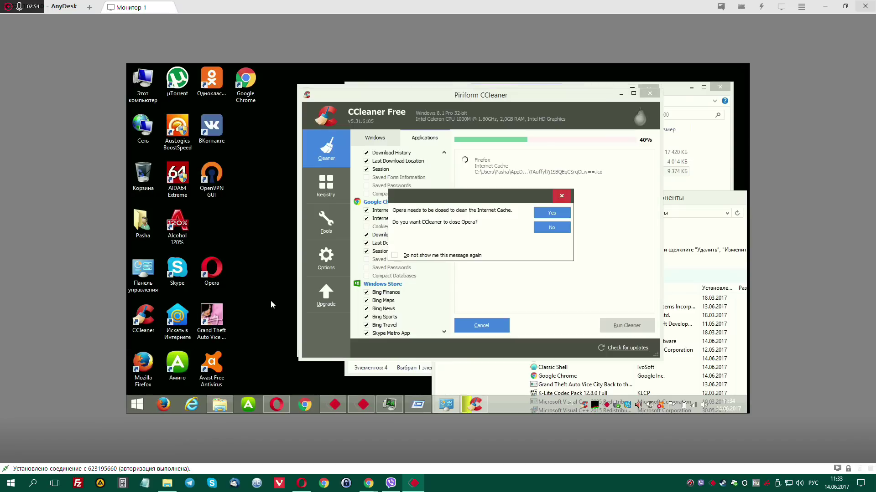
pyautogui.click(552, 213)
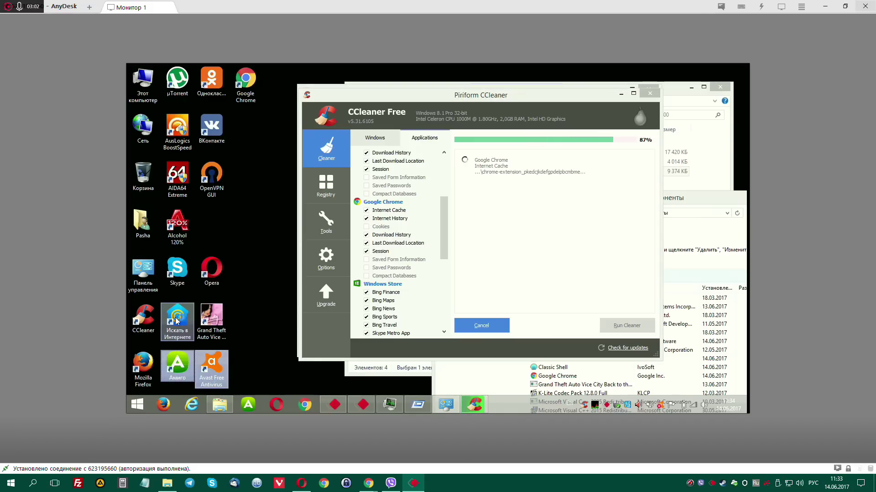
pyautogui.press('Delete')
pyautogui.press('Return')
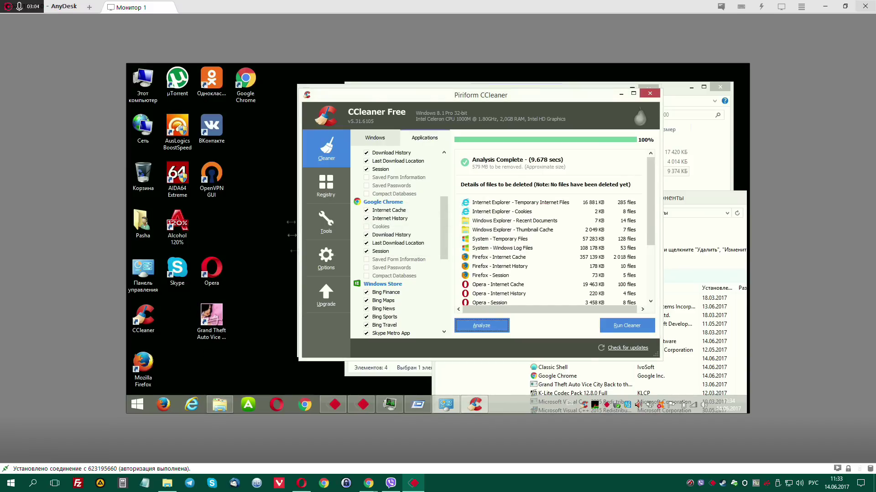
# - Select the AIDA64 Extreme, AusLogics BoostSpeed, ВКонтакте and Одноклассники shortcuts on the remote desktop
pyautogui.click(177, 179)
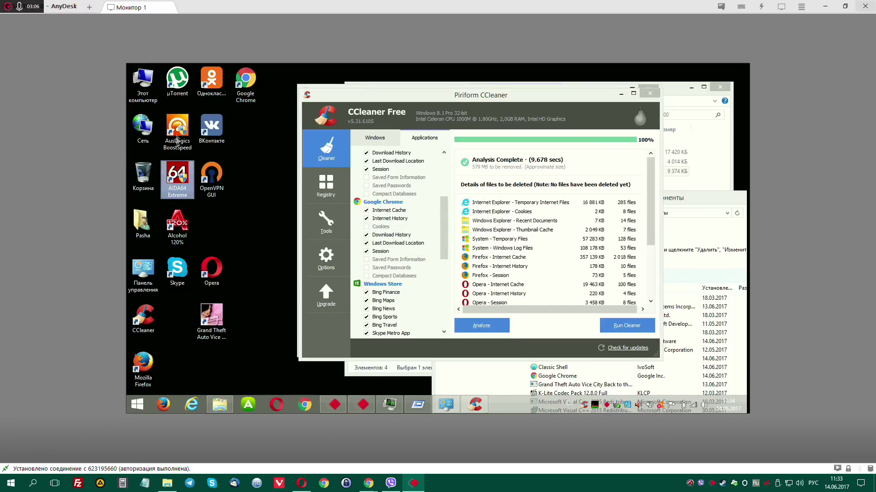
pyautogui.keyDown('ctrl'); pyautogui.click(177, 131); pyautogui.keyUp('ctrl')
pyautogui.keyDown('ctrl'); pyautogui.click(212, 128); pyautogui.keyUp('ctrl')
pyautogui.keyDown('ctrl'); pyautogui.click(207, 86); pyautogui.keyUp('ctrl')
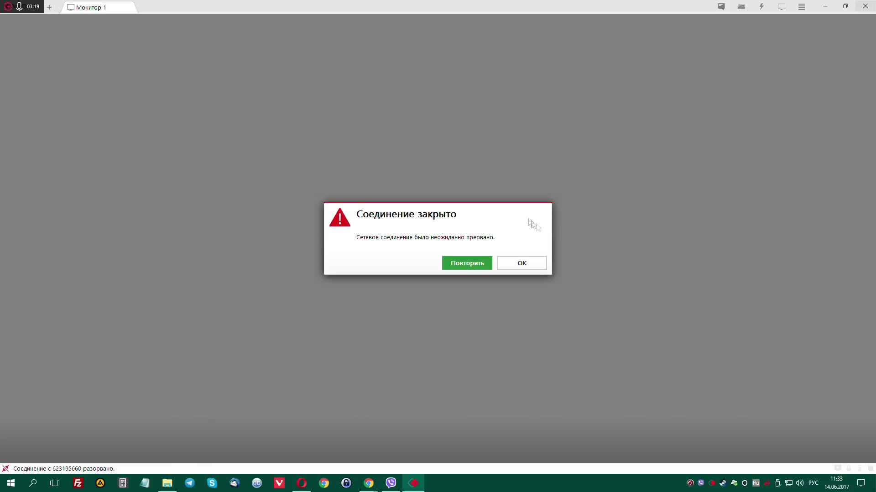
# - Reconnect to the remote computer and bring its "Программы и компоненты" window to the front
pyautogui.click(475, 262)
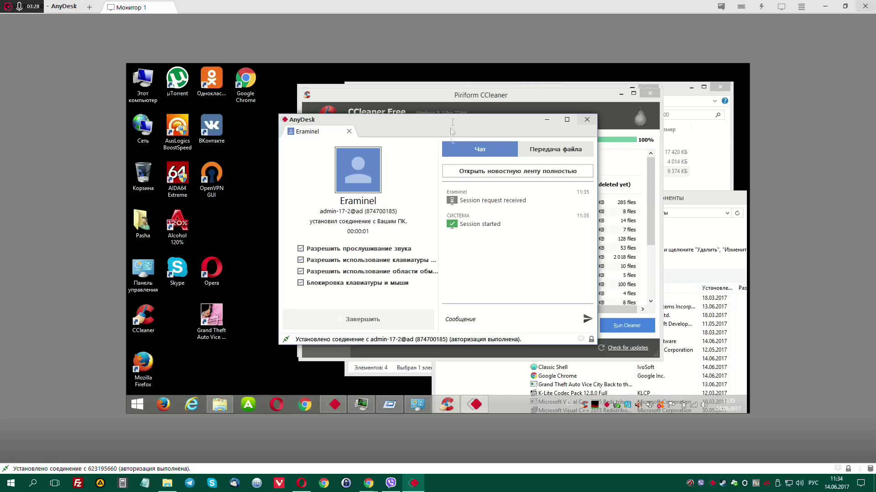
pyautogui.moveTo(459, 126)
pyautogui.mouseDown()
pyautogui.moveTo(435, 132)
pyautogui.moveTo(553, 139)
pyautogui.moveTo(459, 126)
pyautogui.mouseUp()
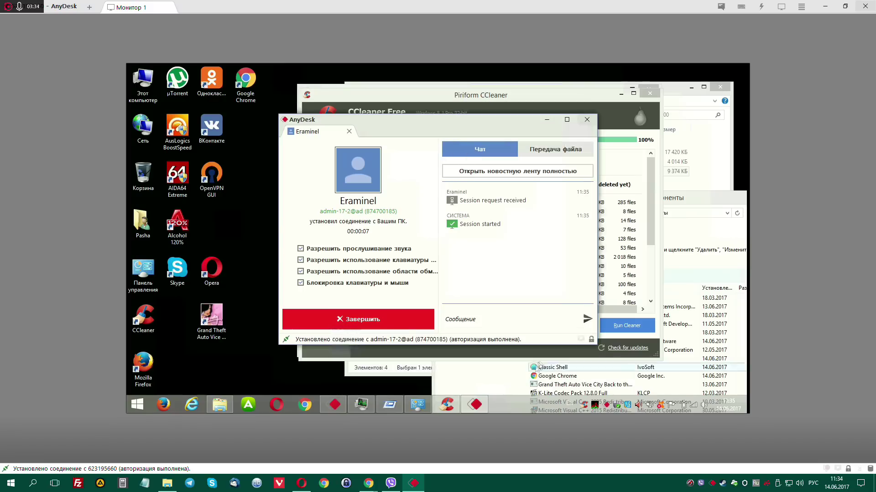
pyautogui.click(500, 383)
pyautogui.moveTo(625, 183); pyautogui.dragTo(440, 112)
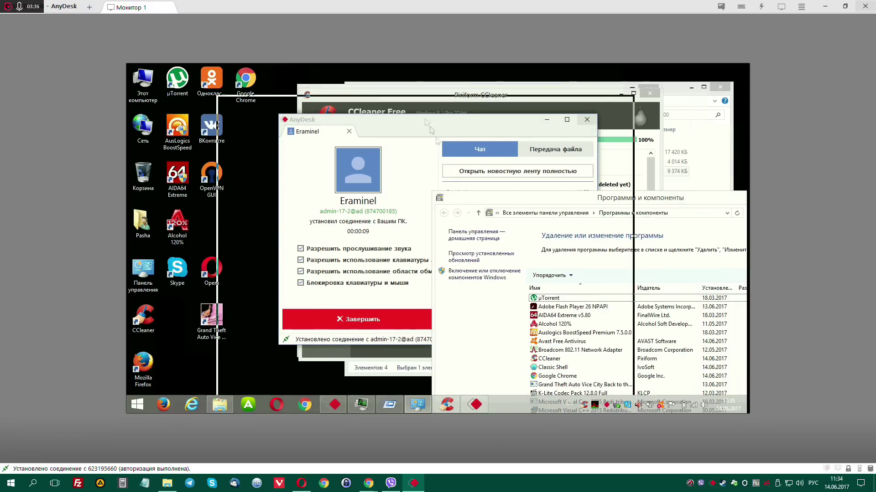
# - Uninstall Auslogics BoostSpeed Premium 7.5.0.0 and move its removal progress window off the program list
pyautogui.doubleClick(371, 236)
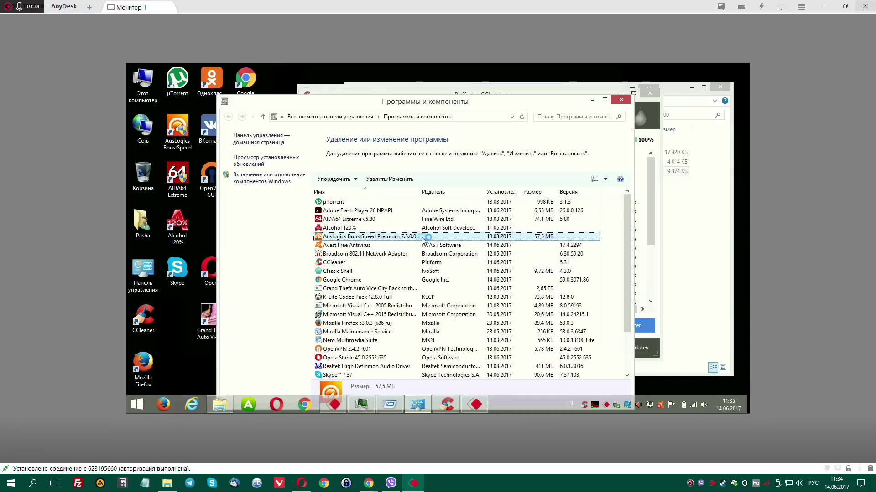
pyautogui.click(475, 265)
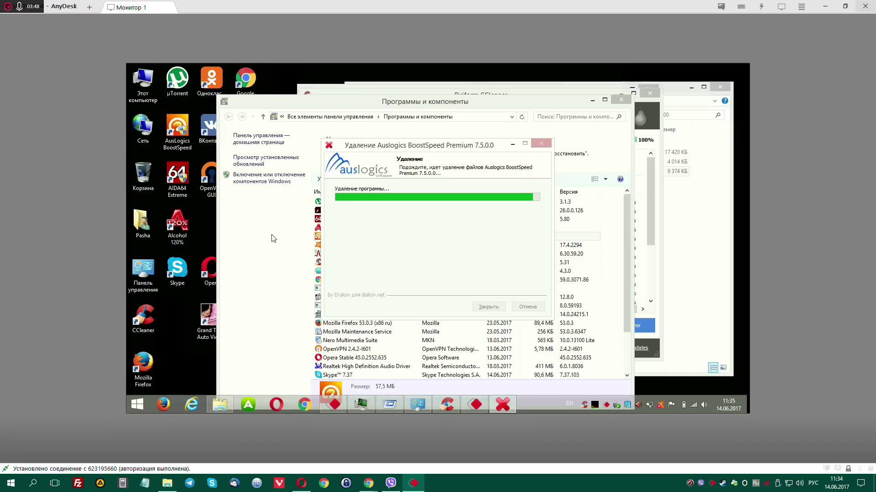
pyautogui.click(358, 255)
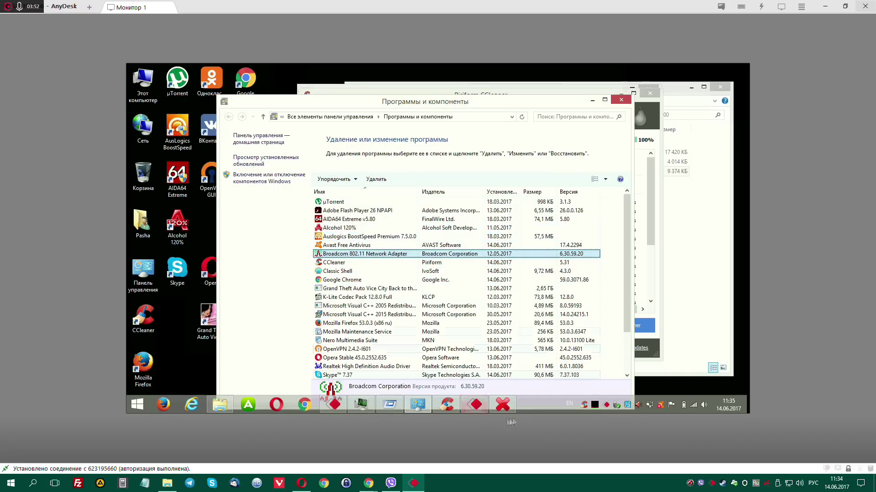
pyautogui.moveTo(436, 147); pyautogui.dragTo(613, 137)
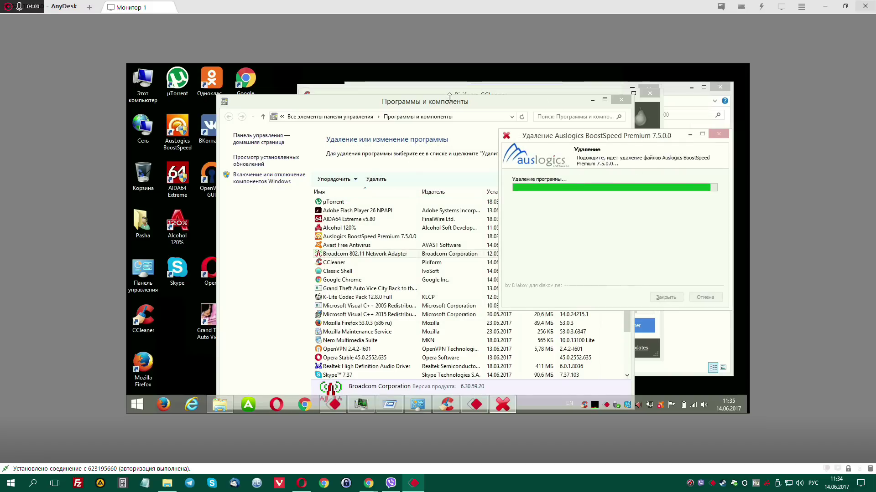
# - Look through the whole list of installed programs, including the Nero Multimedia Suite entry, for further software to remove
pyautogui.moveTo(454, 104); pyautogui.dragTo(459, 102)
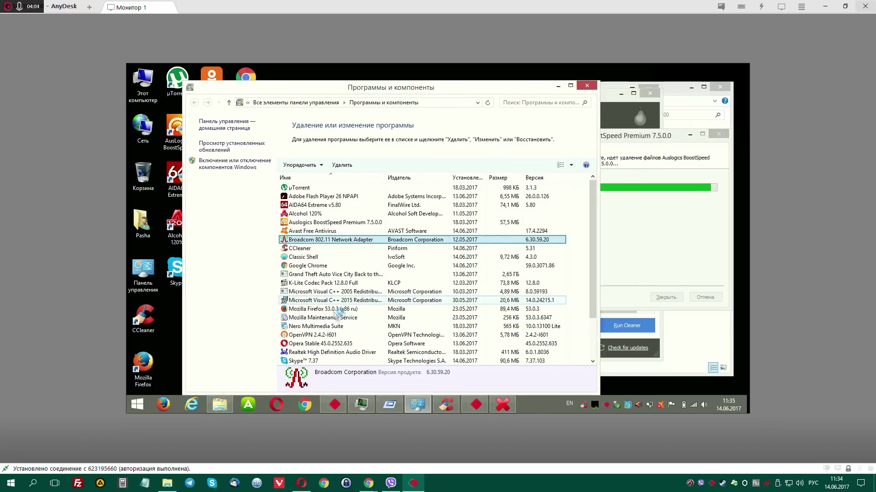
pyautogui.click(338, 327)
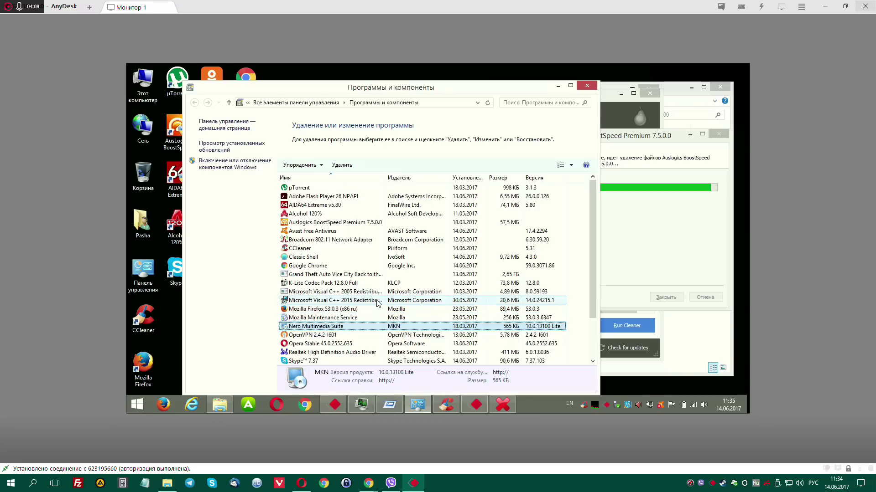
pyautogui.scroll(-2, 378, 304)
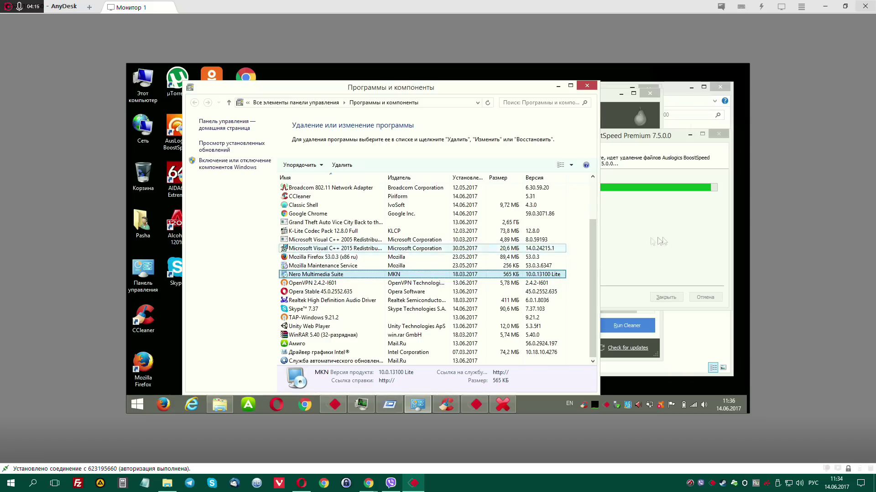
pyautogui.click(312, 89)
pyautogui.scroll(2, 344, 219)
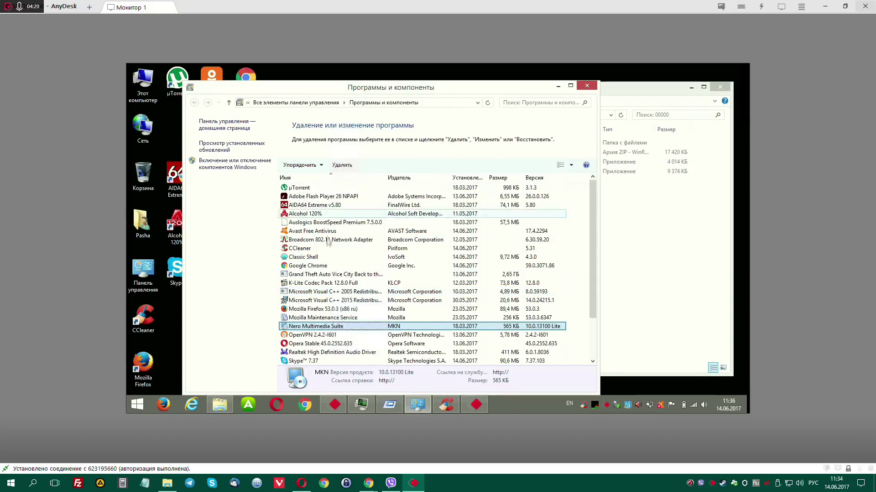
# - Try to uninstall Alcohol 120% from the list of installed programs
pyautogui.doubleClick(318, 215)
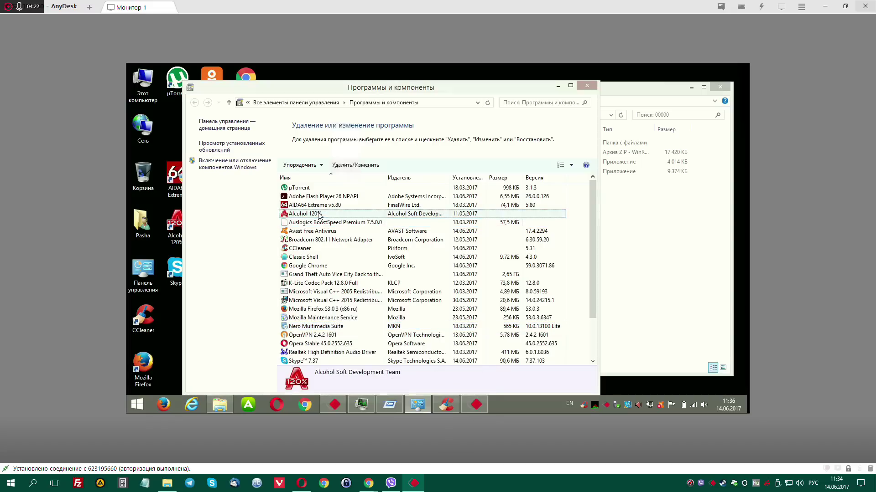
pyautogui.click(494, 242)
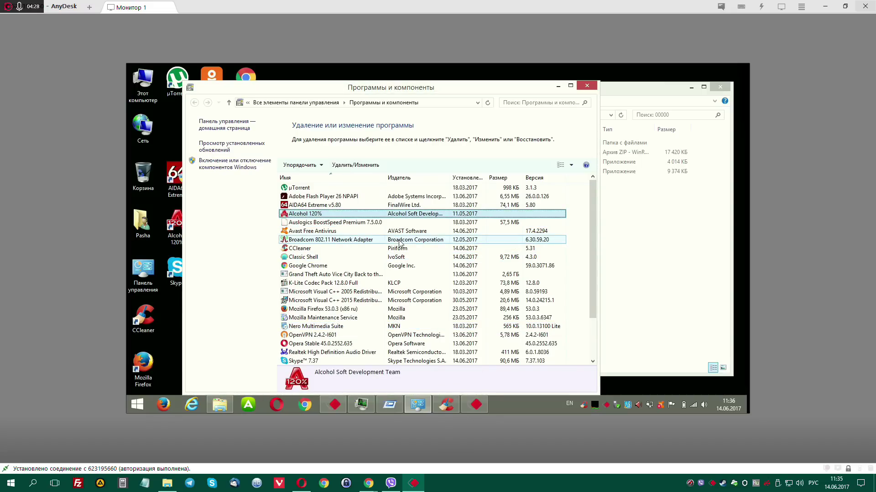
pyautogui.click(324, 206)
pyautogui.click(320, 214)
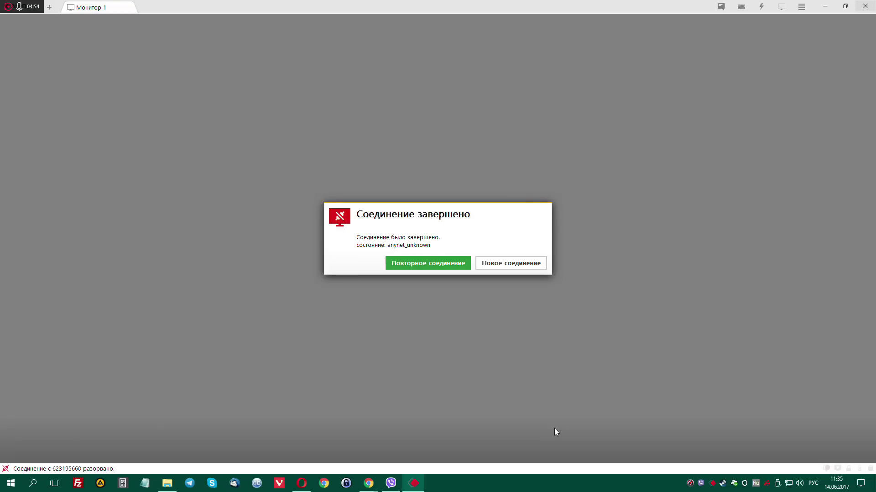
# - Retry the connection to the unavailable remote computer several times, and go back to the new connection page
pyautogui.click(427, 263)
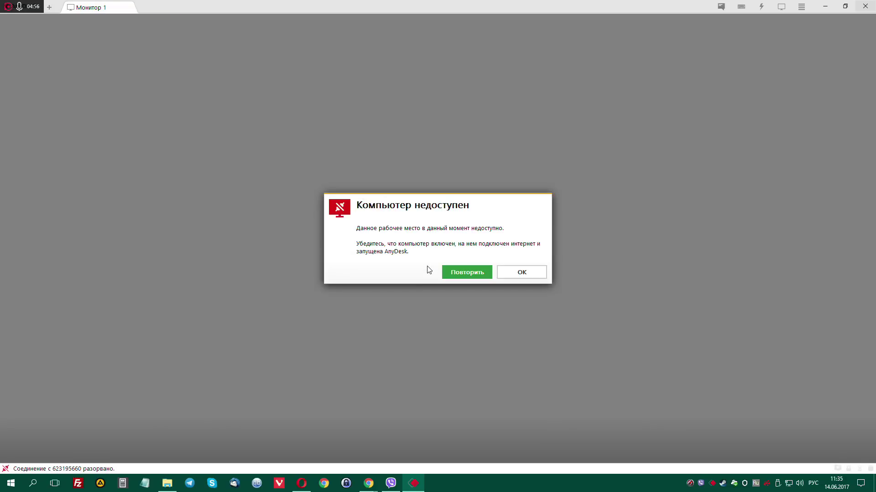
pyautogui.click(469, 277)
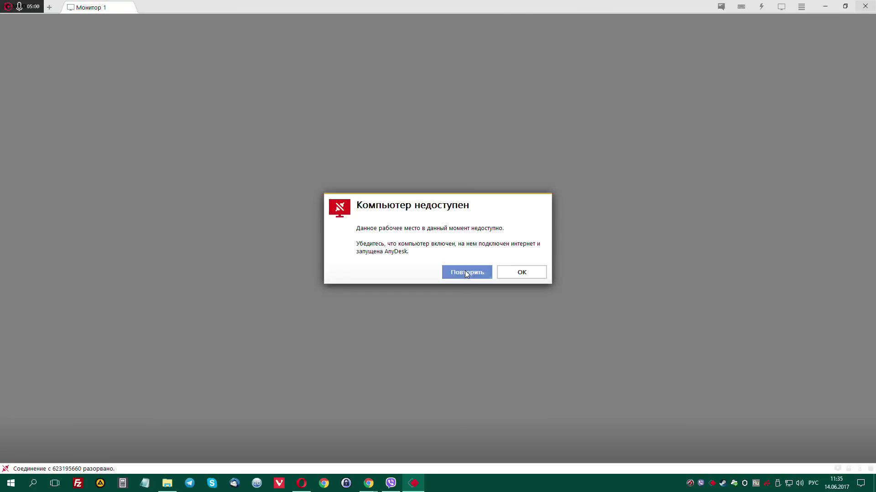
pyautogui.click(465, 272)
pyautogui.click(465, 272)
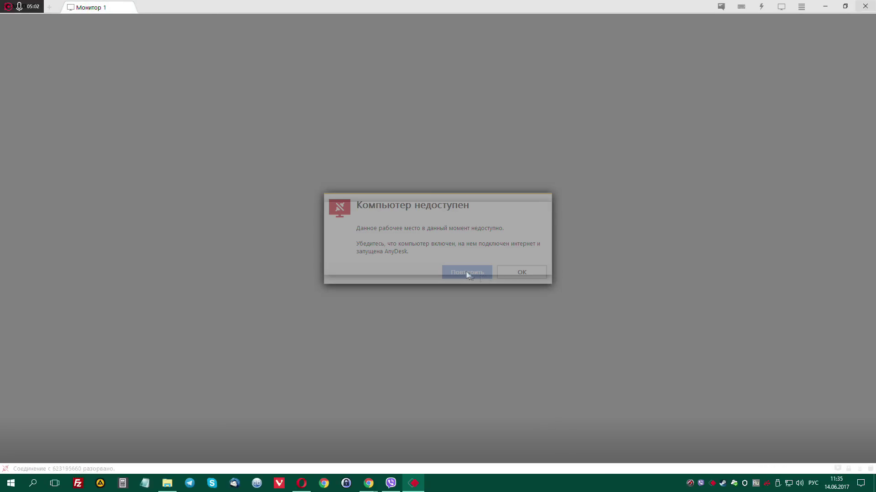
pyautogui.click(515, 273)
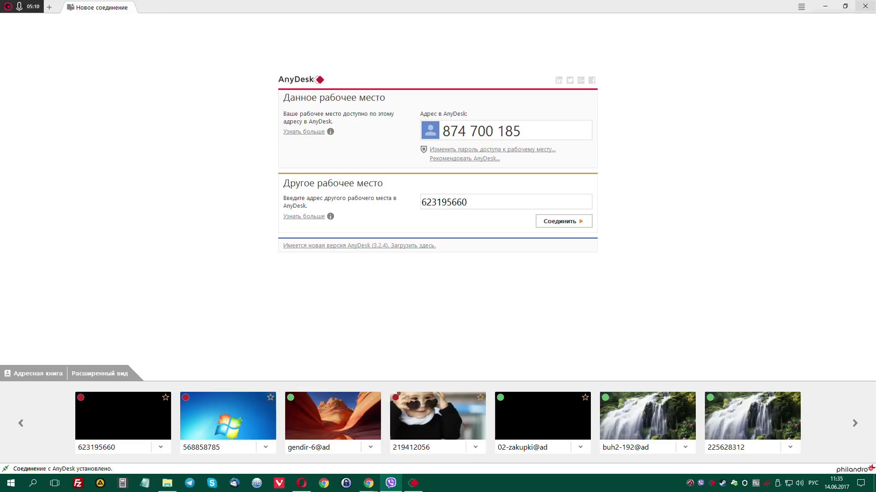
pyautogui.click(692, 253)
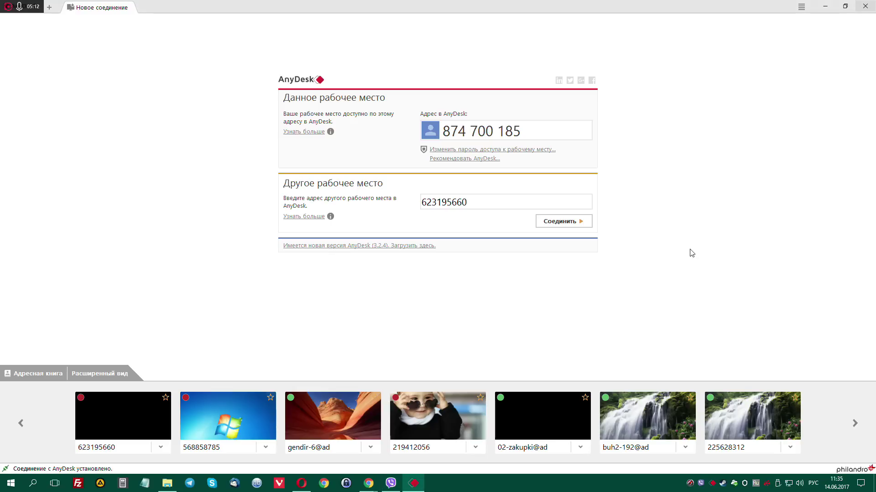